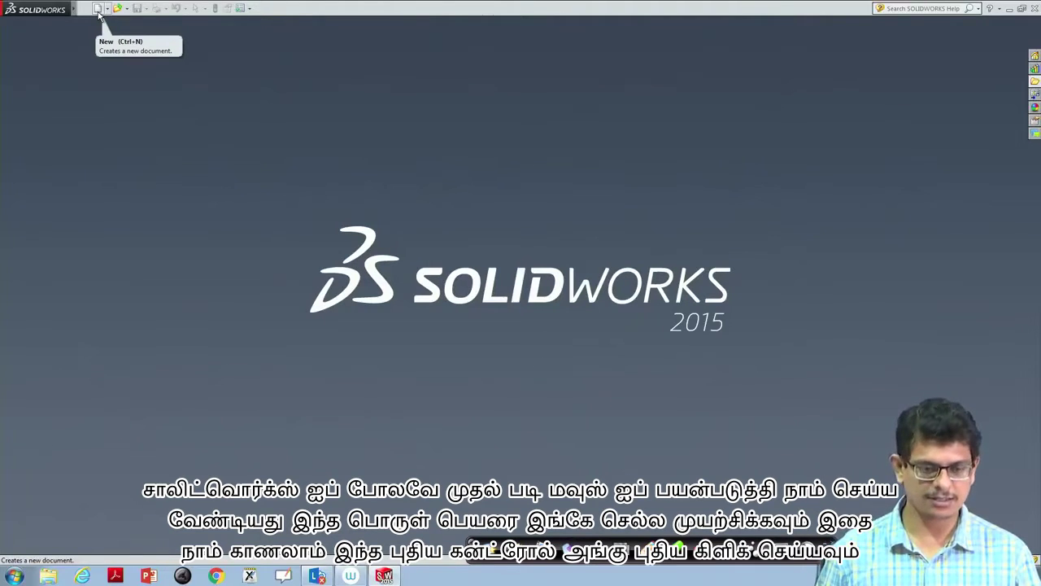
Create a new part, close Part2, then create another new part document, Part3.
left_click(87, 8)
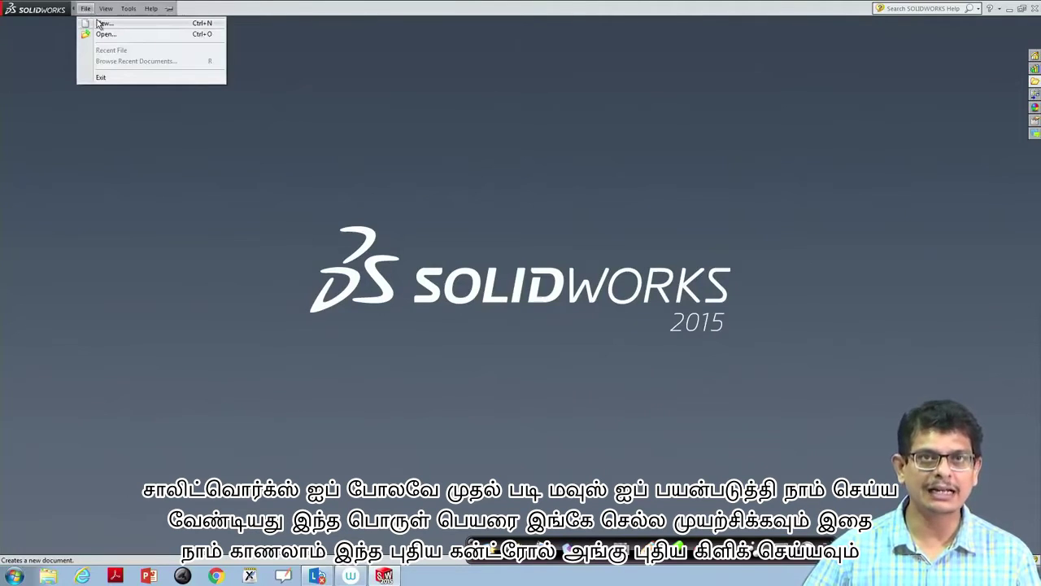
left_click(98, 23)
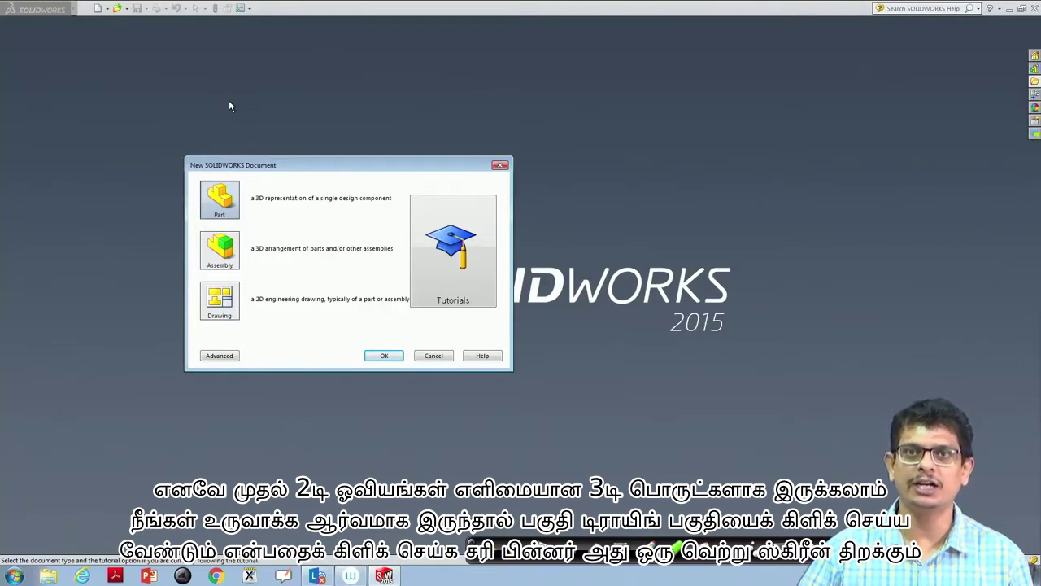
left_click(379, 357)
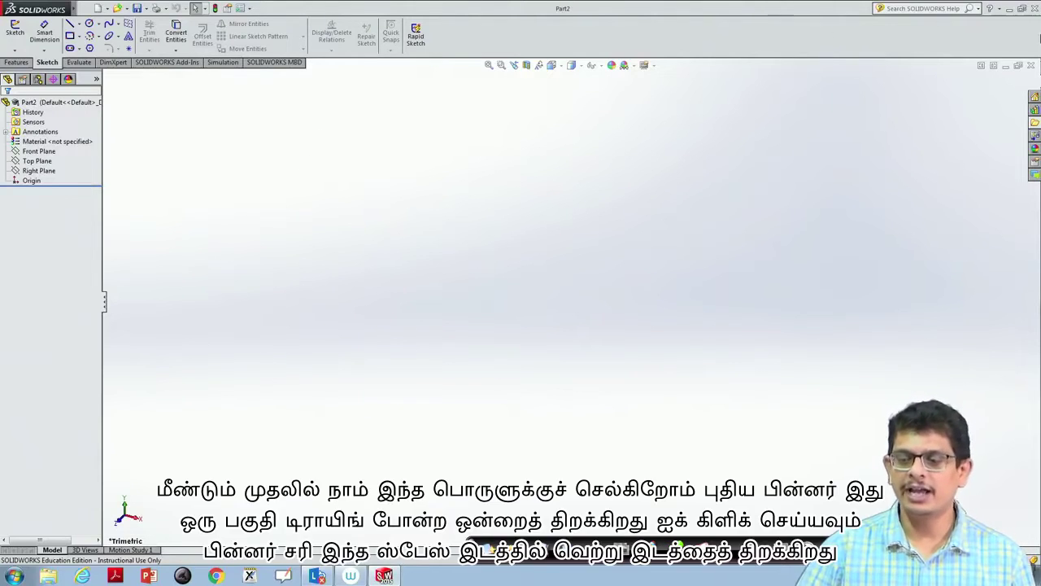
left_click(1030, 65)
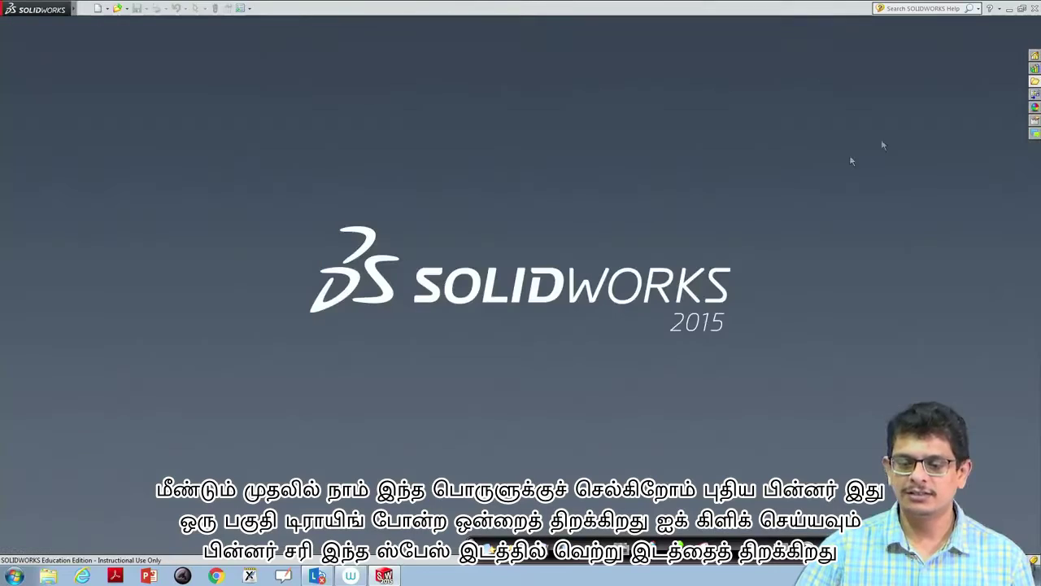
left_click(99, 9)
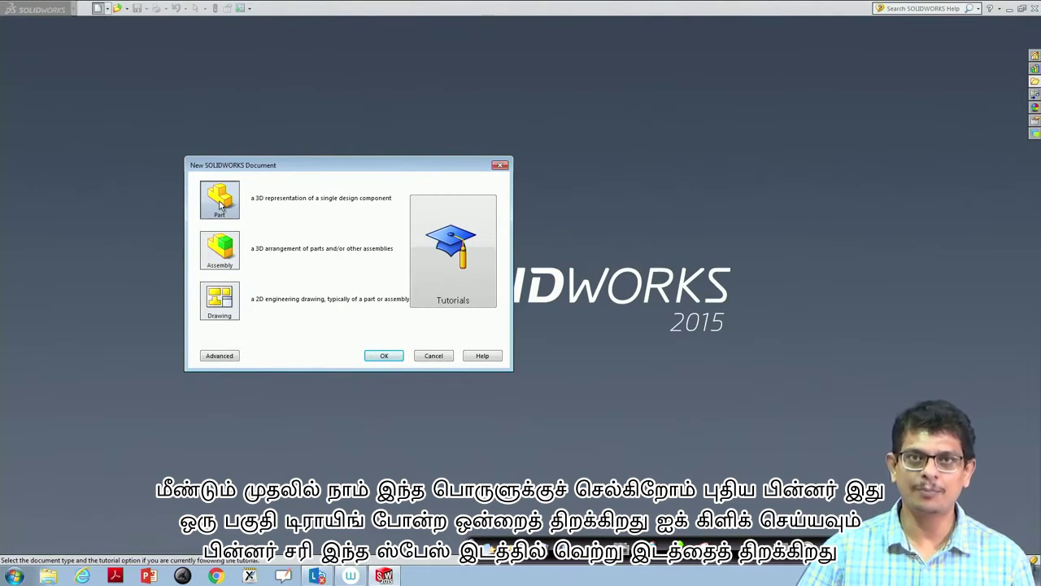
left_click(383, 355)
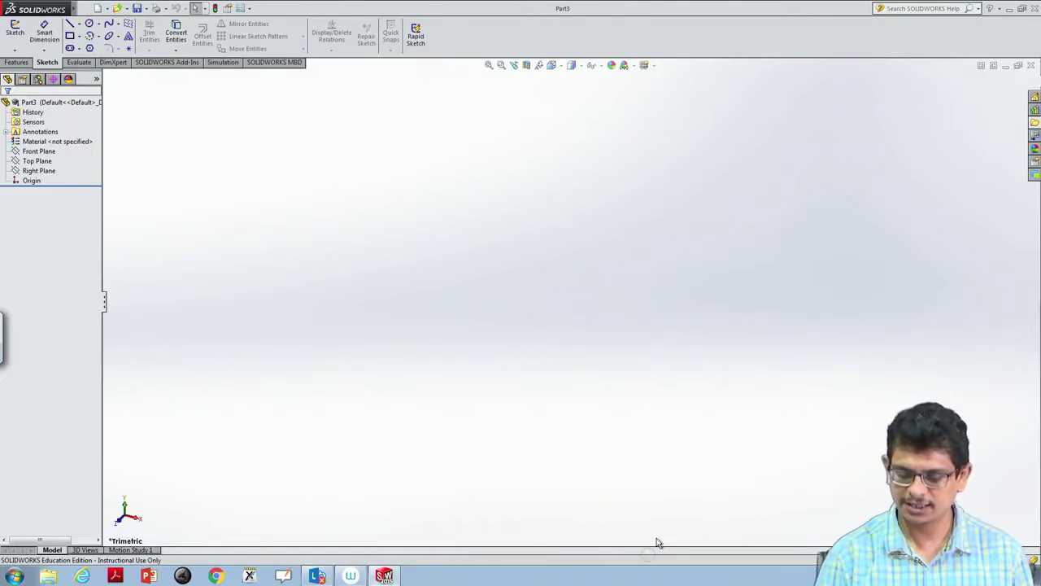
Point out the FeatureManager tree and Sketch toolbar, then preview the Top Plane.
mouse_move(55, 131)
left_mouse_down()
mouse_move(21, 132)
mouse_move(4, 168)
mouse_move(27, 209)
mouse_move(69, 204)
mouse_move(86, 161)
mouse_move(65, 122)
mouse_move(36, 119)
left_mouse_up()
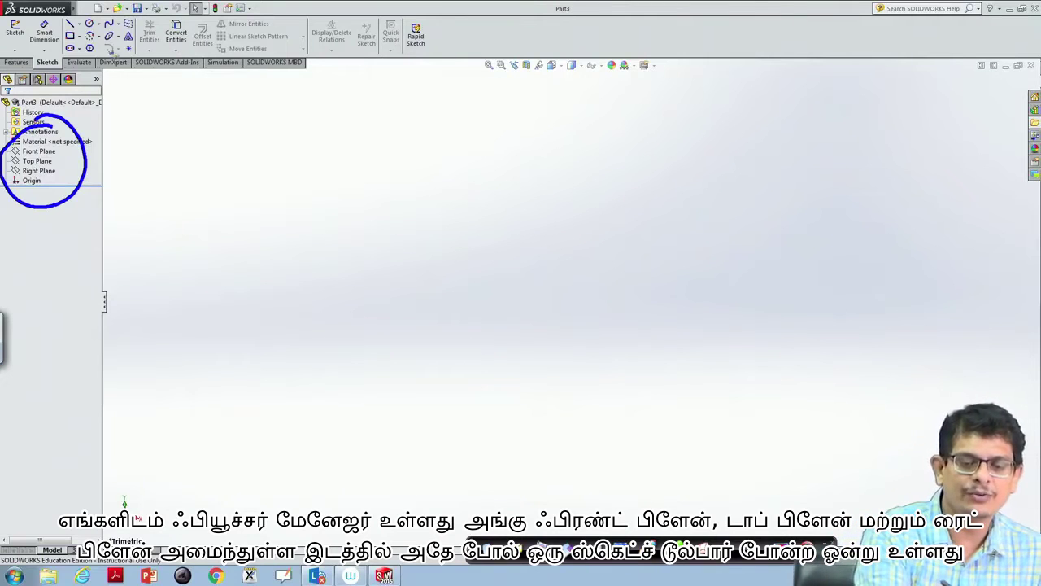
mouse_move(56, 18)
left_mouse_down()
mouse_move(18, 12)
mouse_move(41, 69)
mouse_move(224, 71)
mouse_move(382, 60)
mouse_move(406, 9)
mouse_move(19, 8)
left_mouse_up()
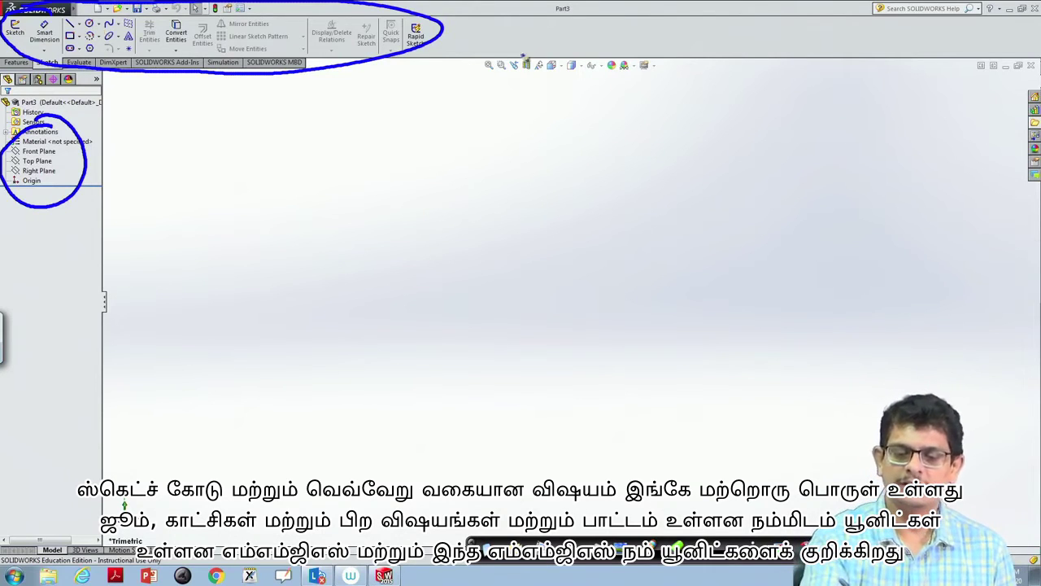
mouse_move(537, 43)
left_mouse_down()
mouse_move(478, 45)
mouse_move(522, 95)
mouse_move(645, 99)
mouse_move(655, 39)
mouse_move(505, 46)
left_mouse_up()
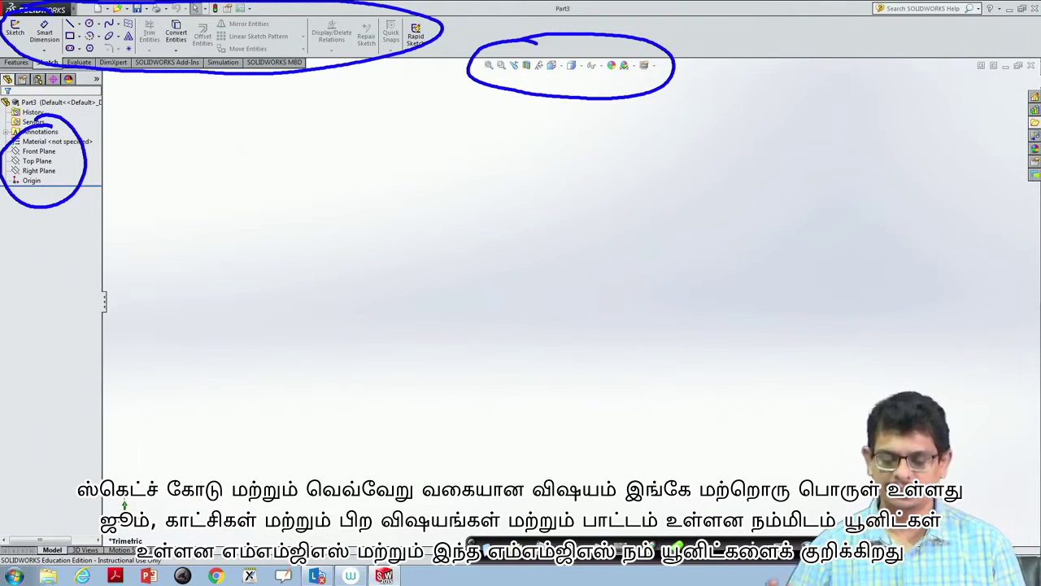
left_click(726, 548)
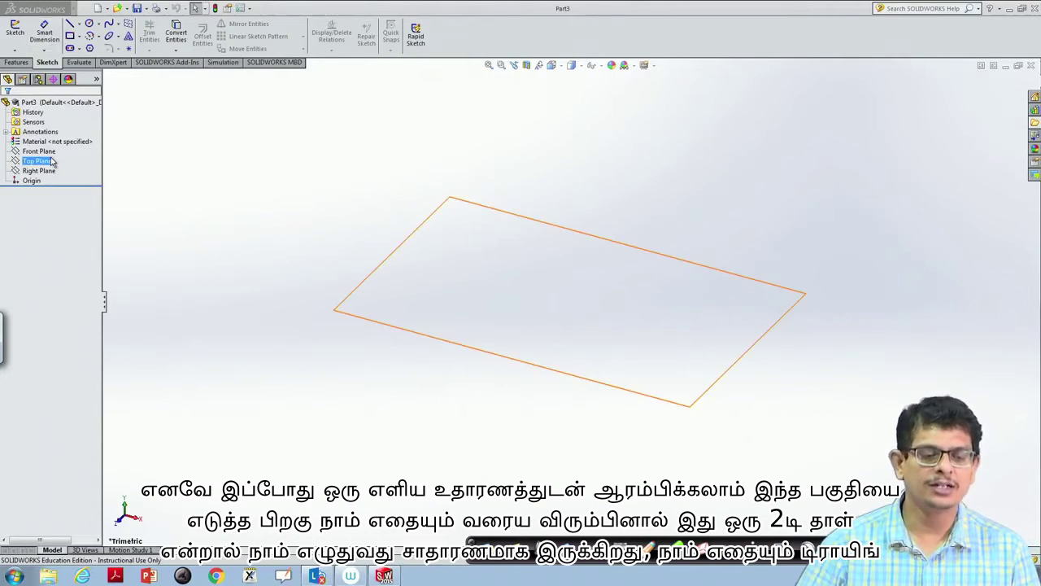
Preview the Right, Top and Front planes in turn, ending on the Front Plane outline.
key("Up")
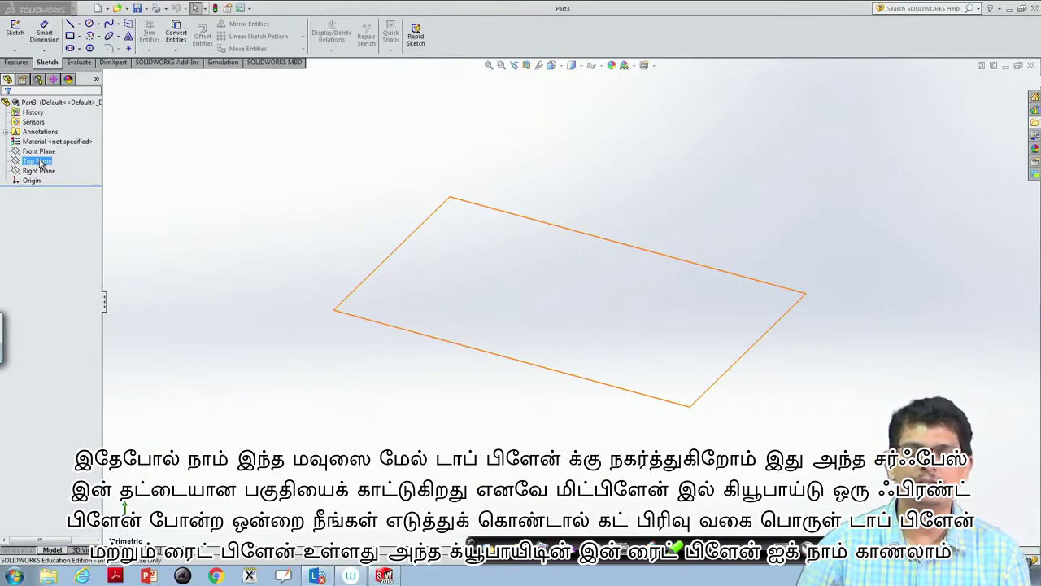
left_click(43, 172)
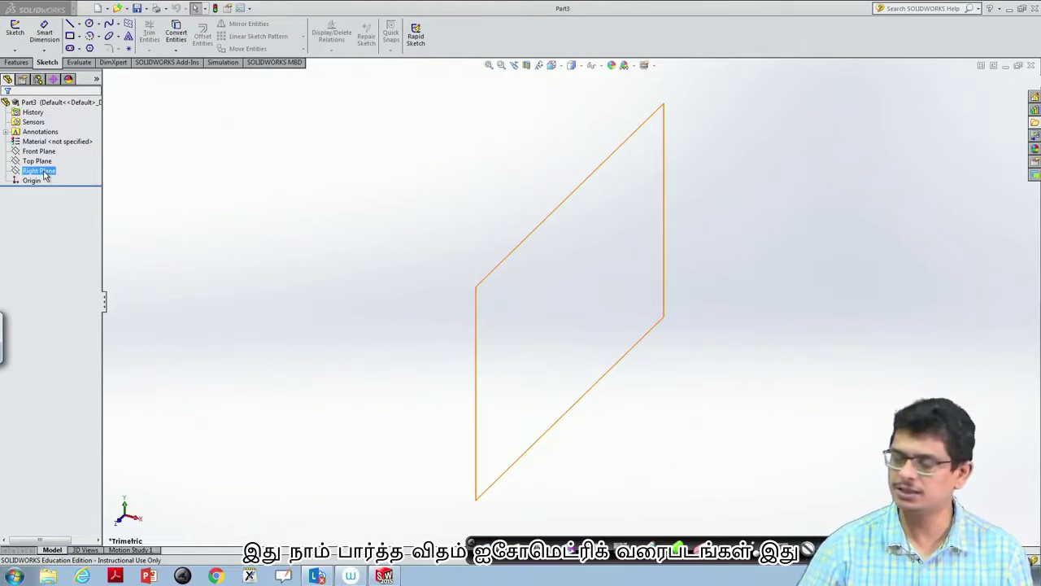
key("Escape")
left_click(647, 553)
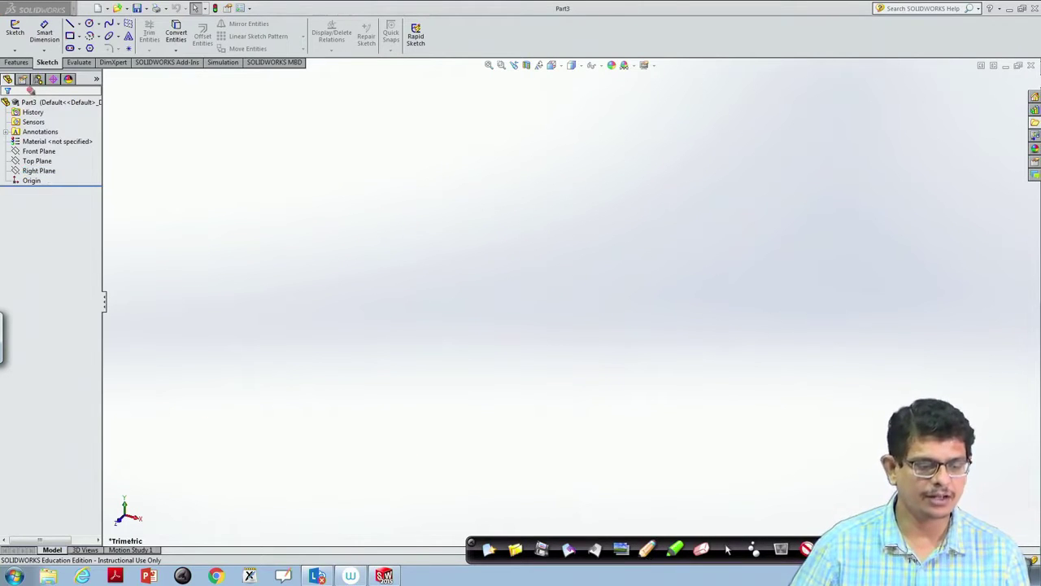
left_click(726, 553)
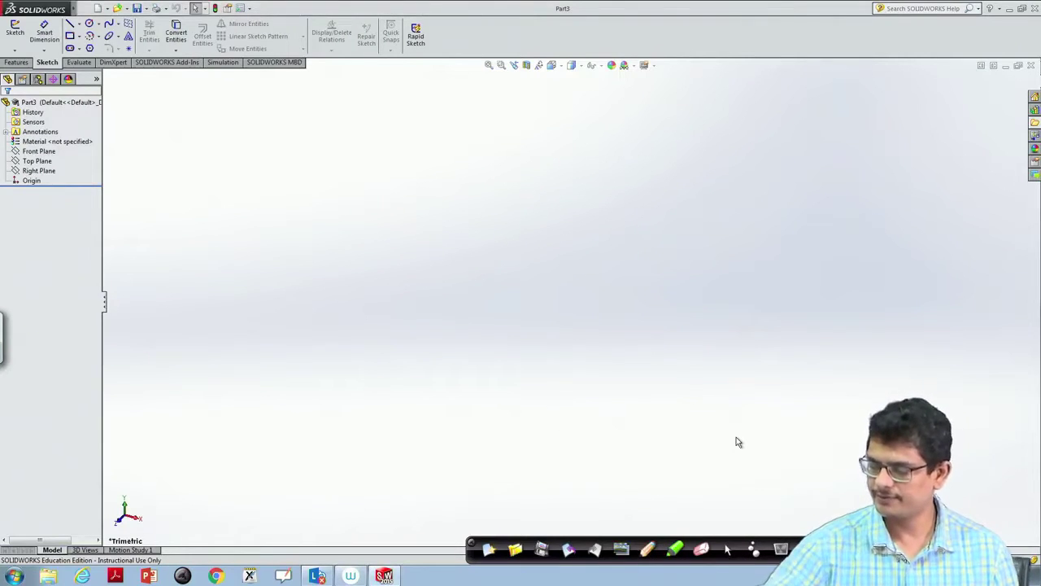
left_click(36, 162)
left_click(36, 151)
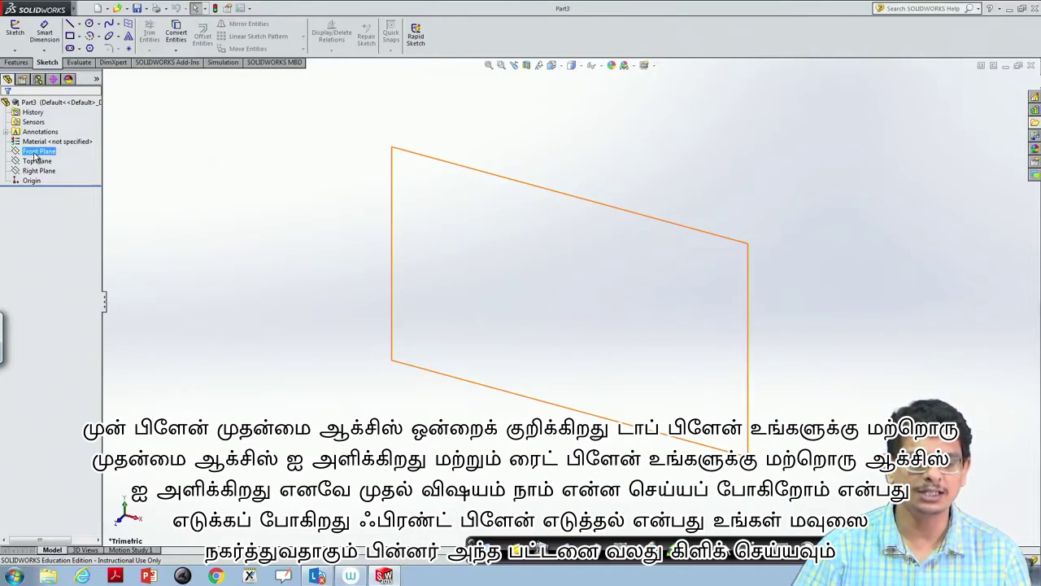
Set the view Normal To the Front Plane.
right_click(35, 157)
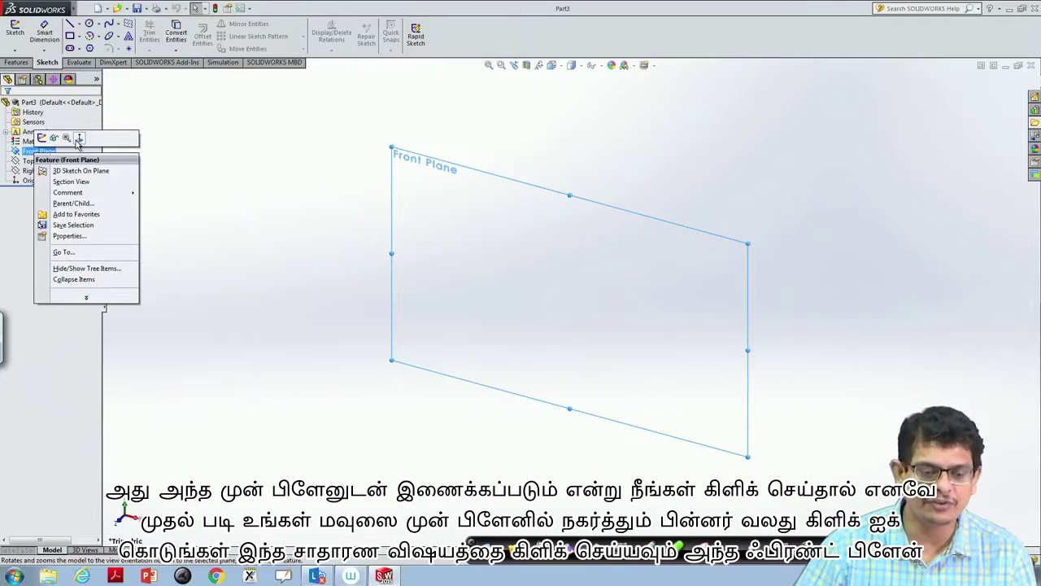
left_click(78, 140)
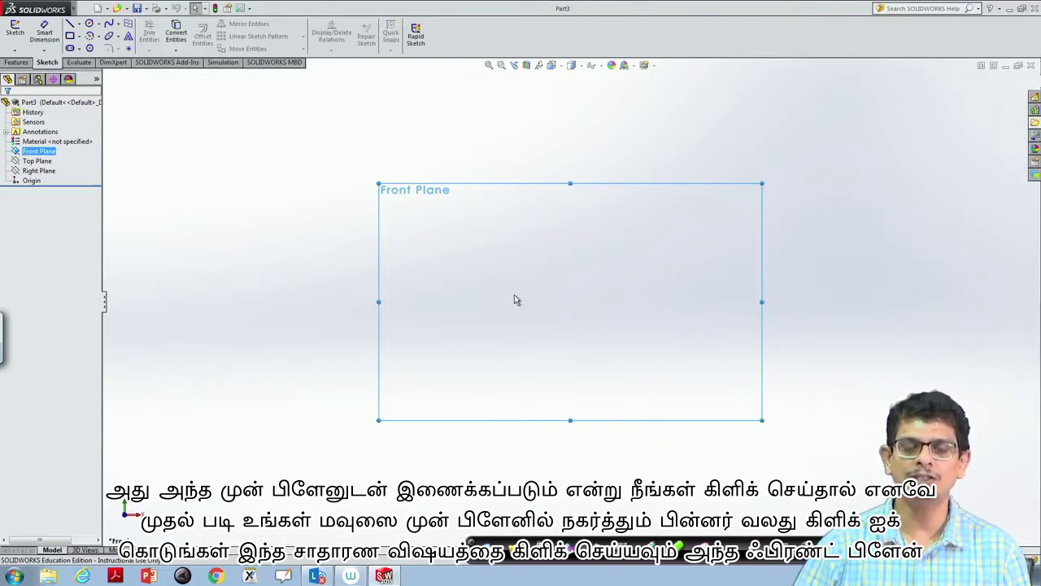
right_click(41, 156)
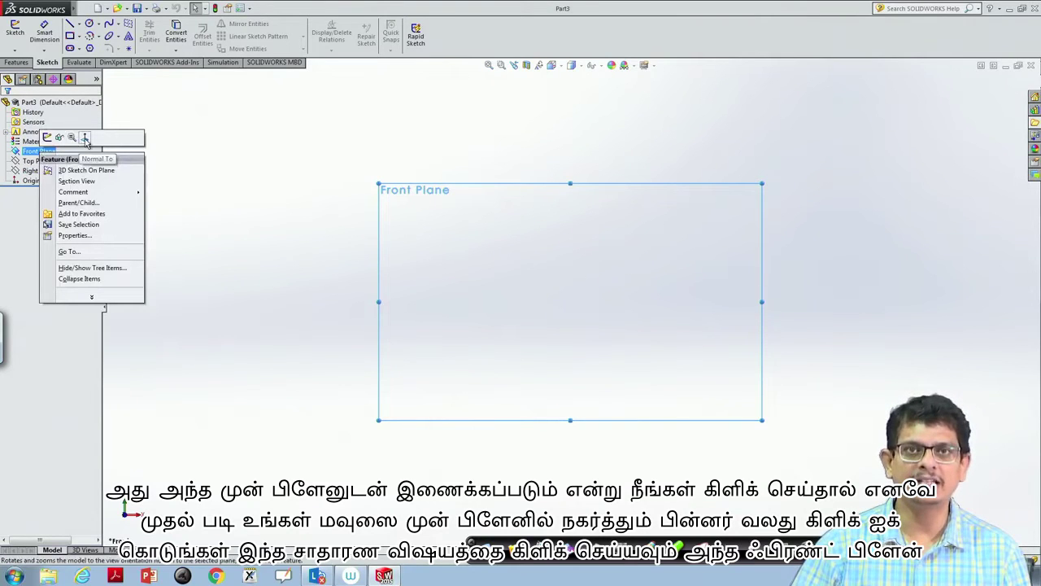
left_click(85, 140)
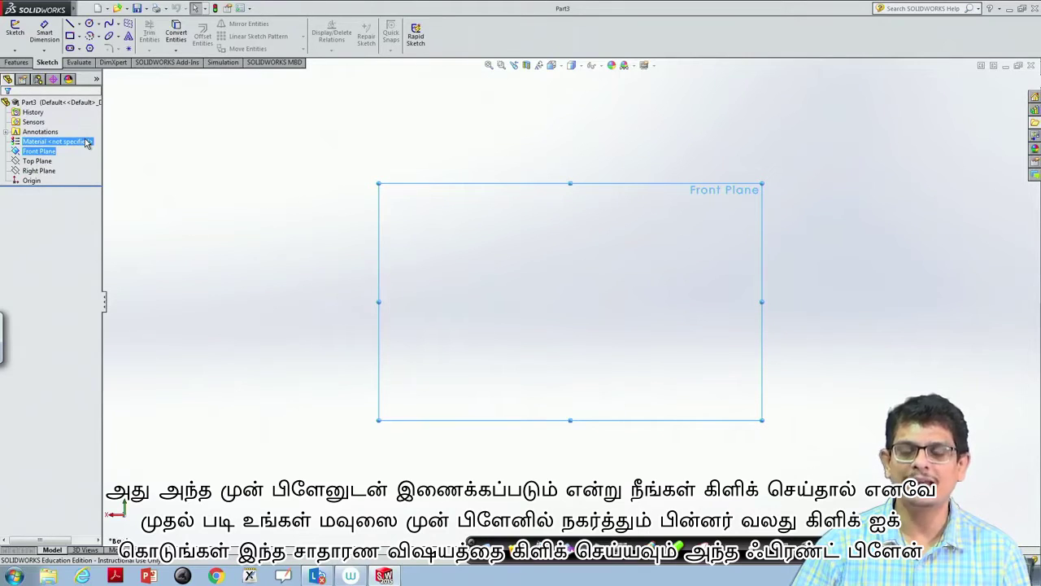
Try Normal To on the Top Plane, then face the Front Plane again.
left_click(40, 162)
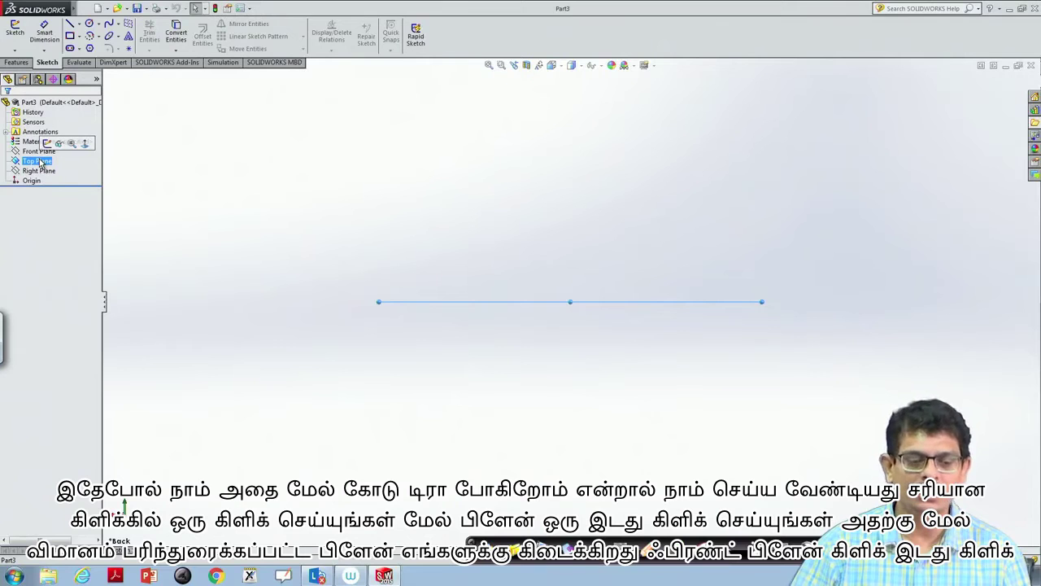
left_click(84, 144)
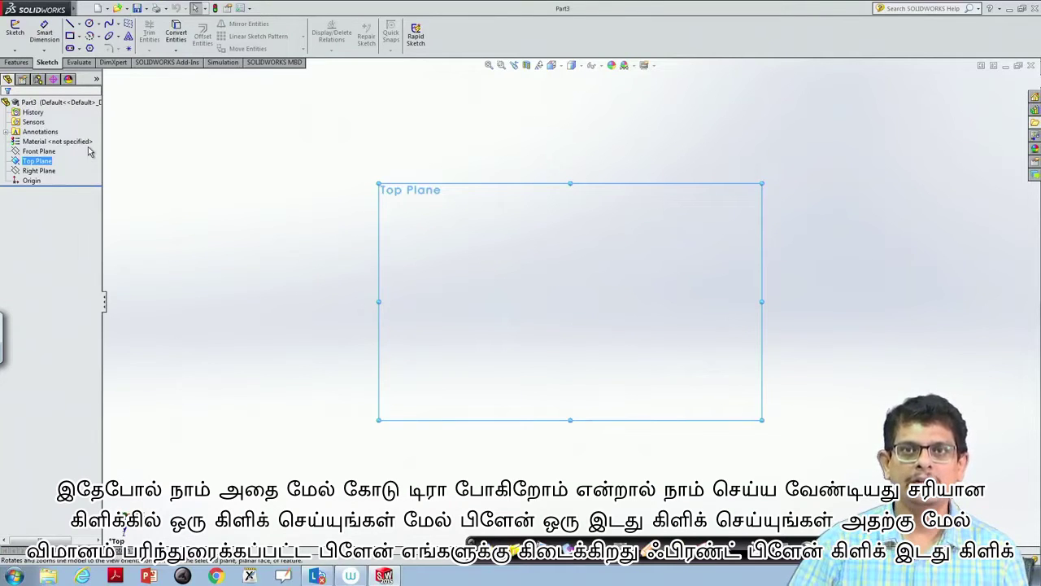
left_click(36, 152)
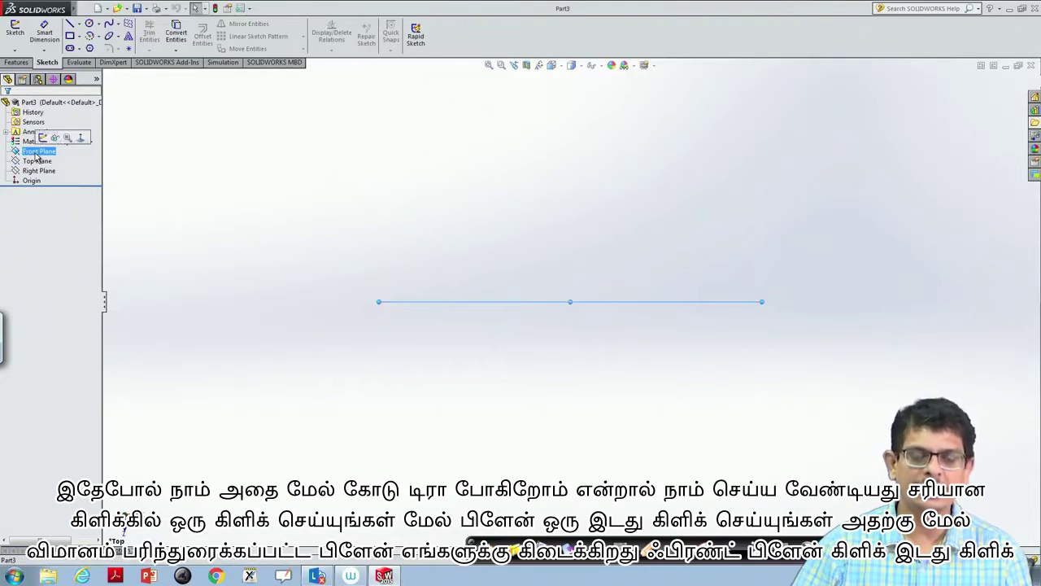
left_click(80, 138)
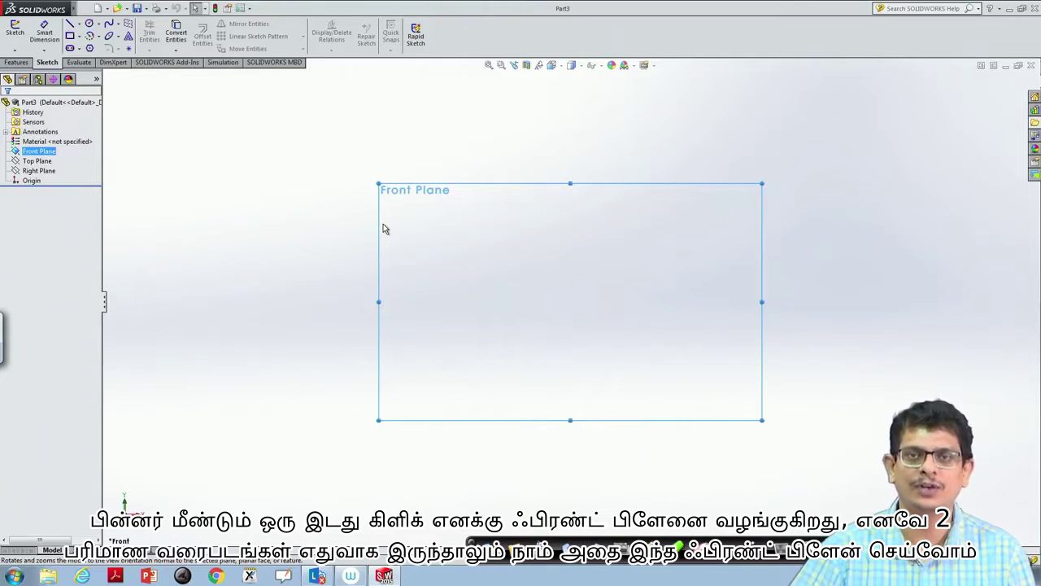
Draw a horizontal line from left of the origin to level with it in a Front Plane sketch.
left_click(79, 28)
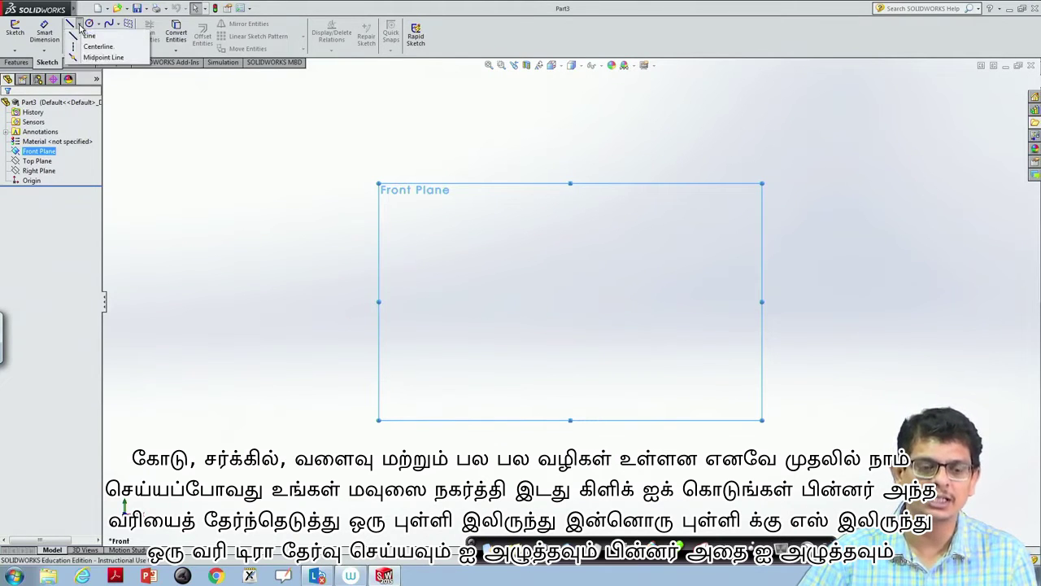
left_click(87, 37)
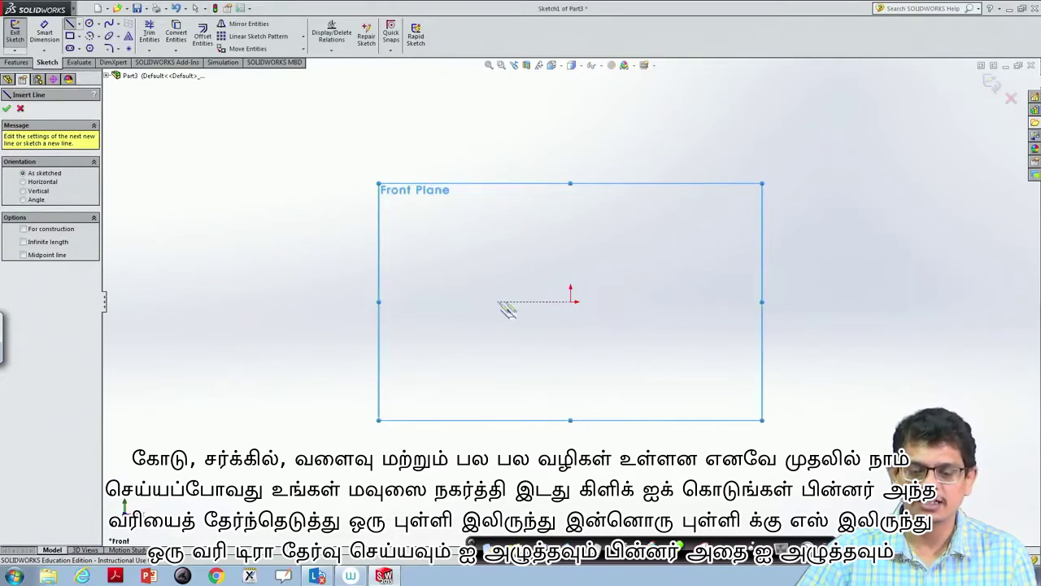
left_click(402, 302)
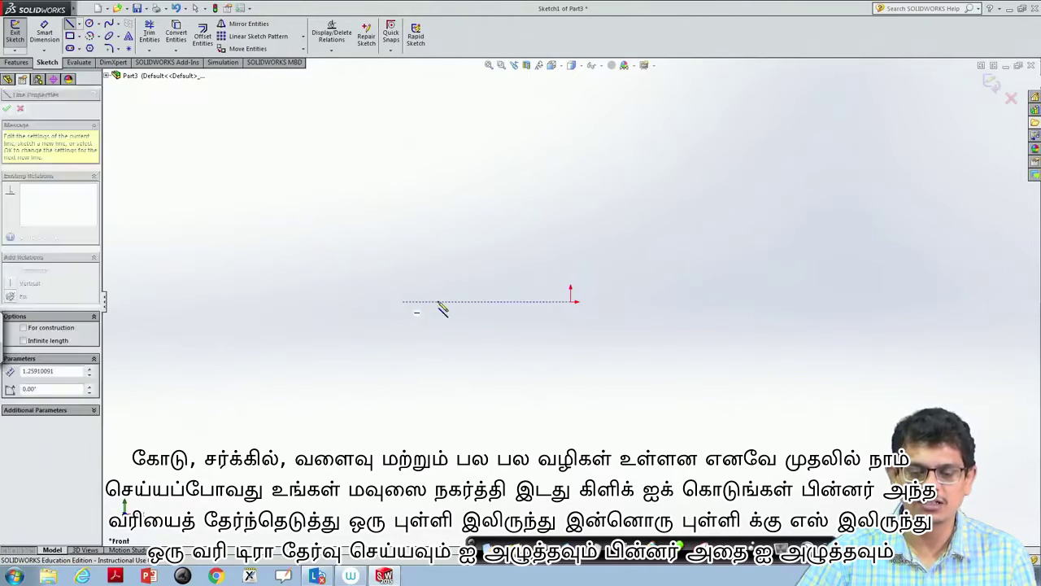
left_click(511, 301)
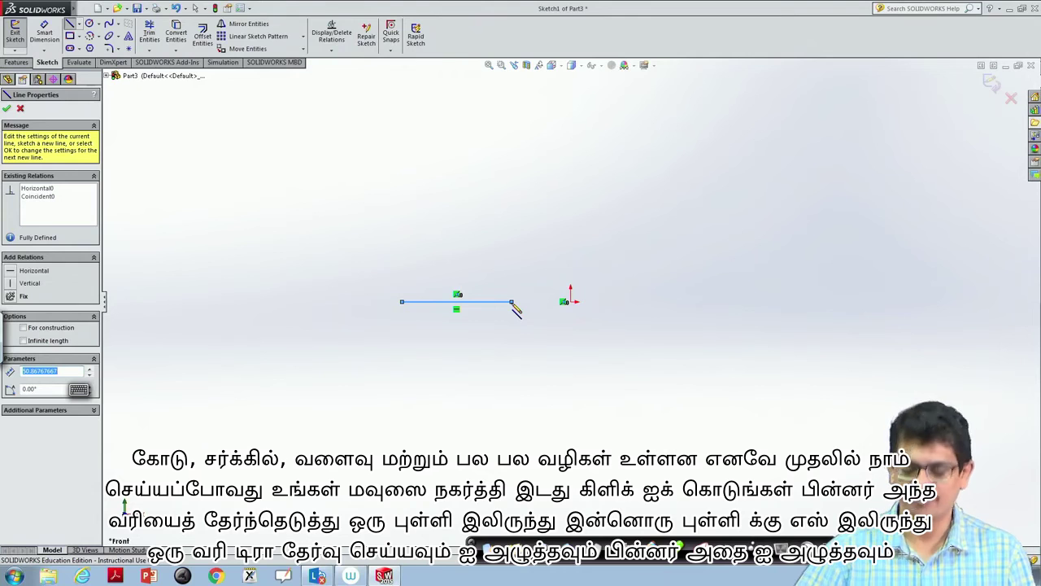
key("Escape")
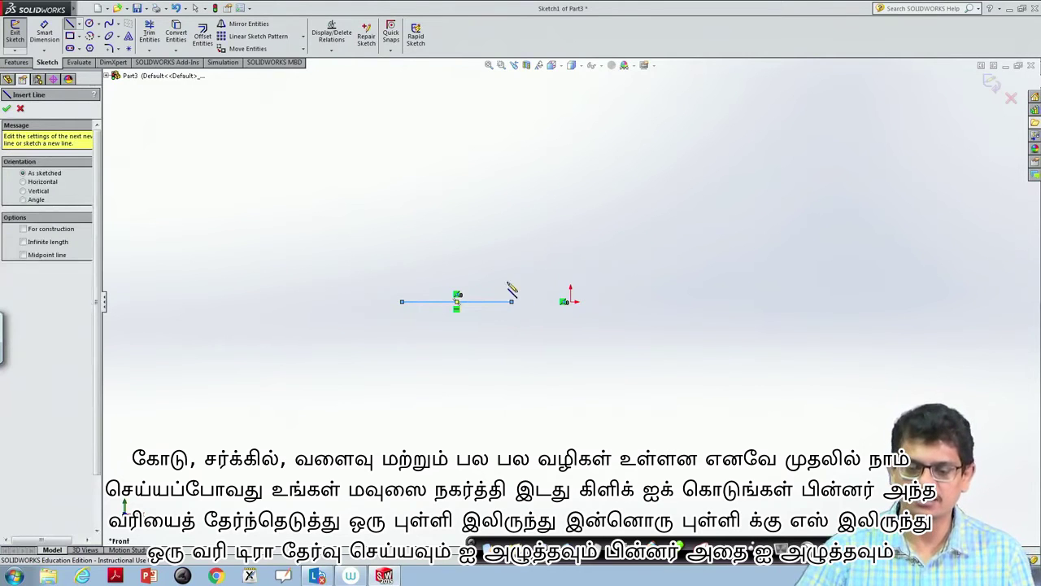
key("Escape")
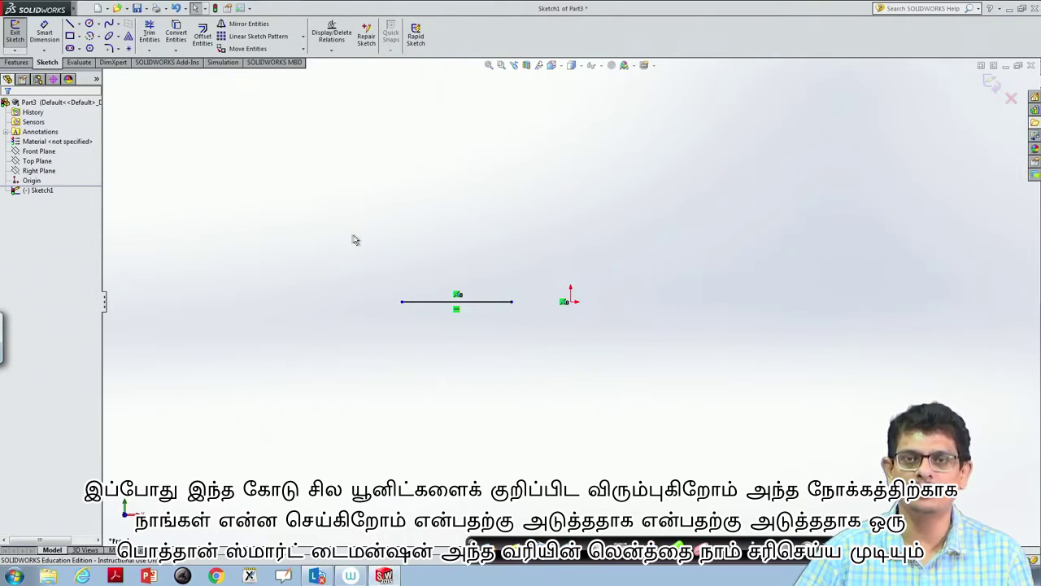
Dimension the horizontal line at 50 mm, replacing its measured 50.87 length.
left_click(46, 36)
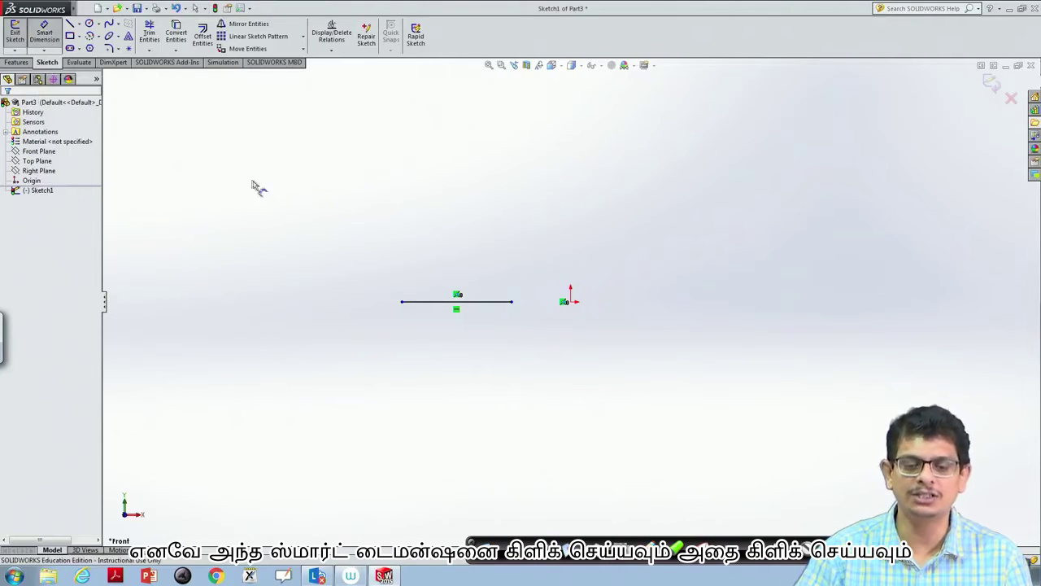
left_click(435, 304)
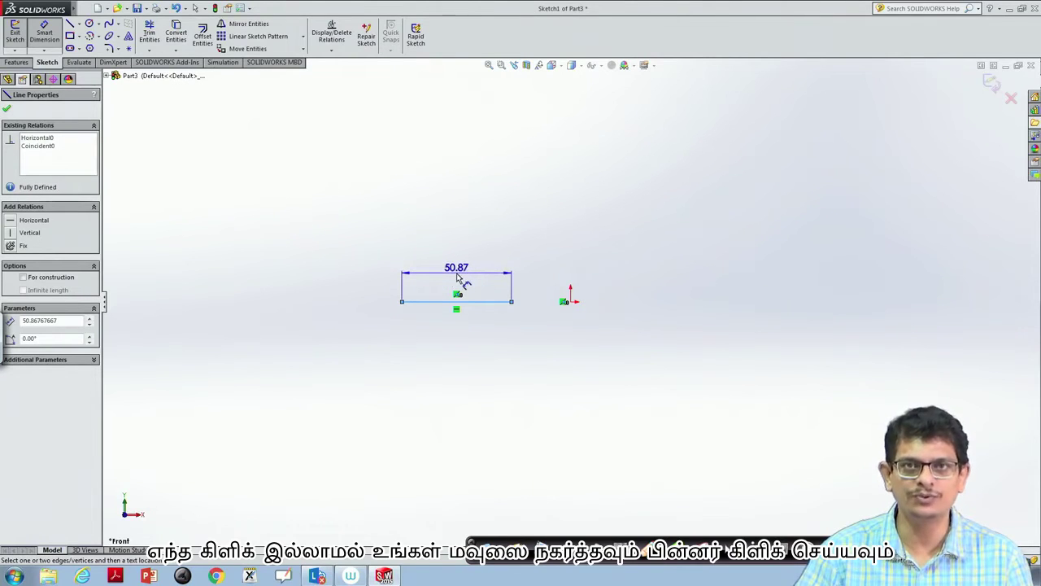
left_click(457, 278)
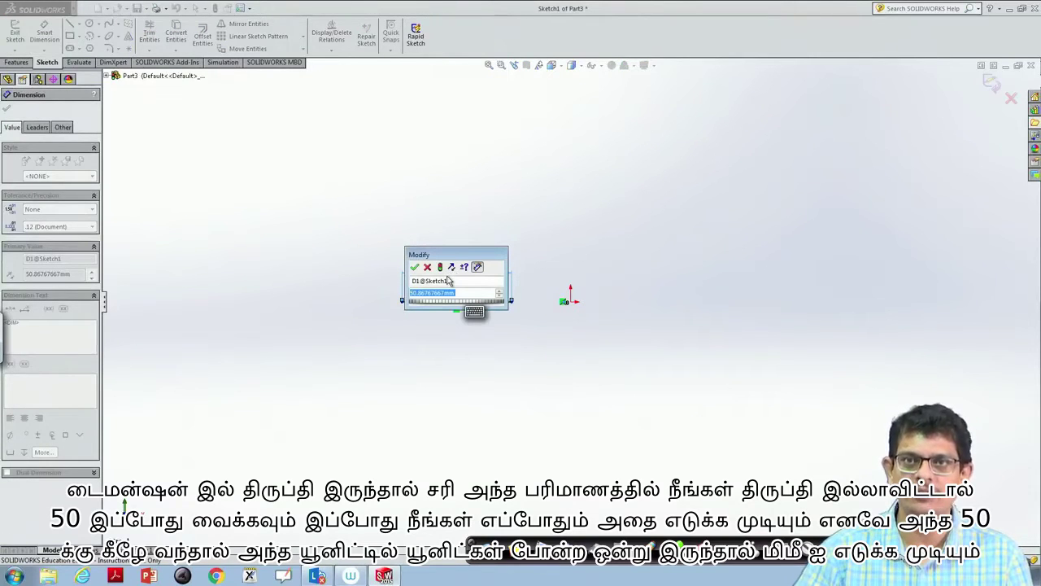
type("50")
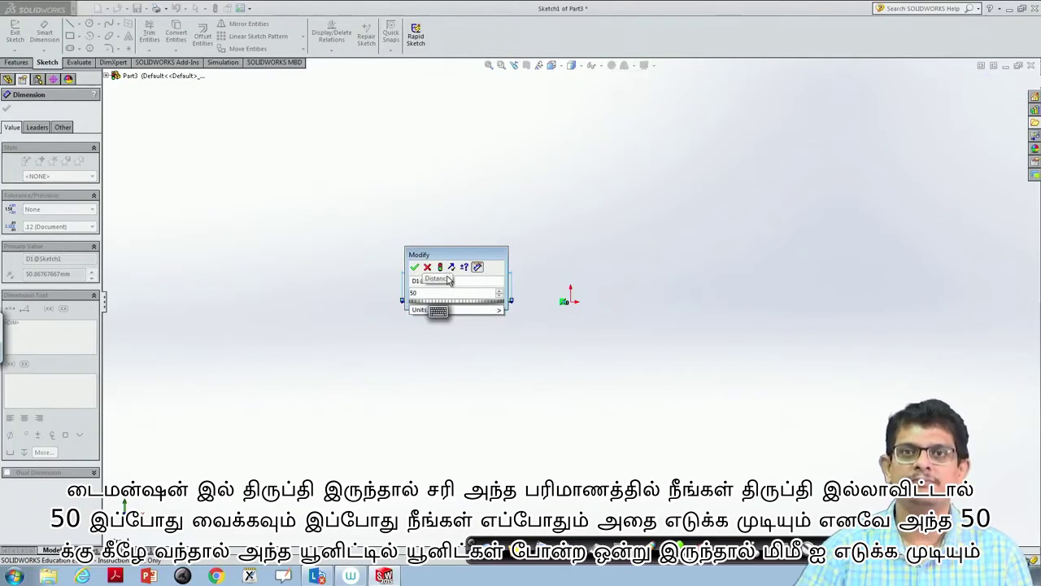
mouse_move(447, 313)
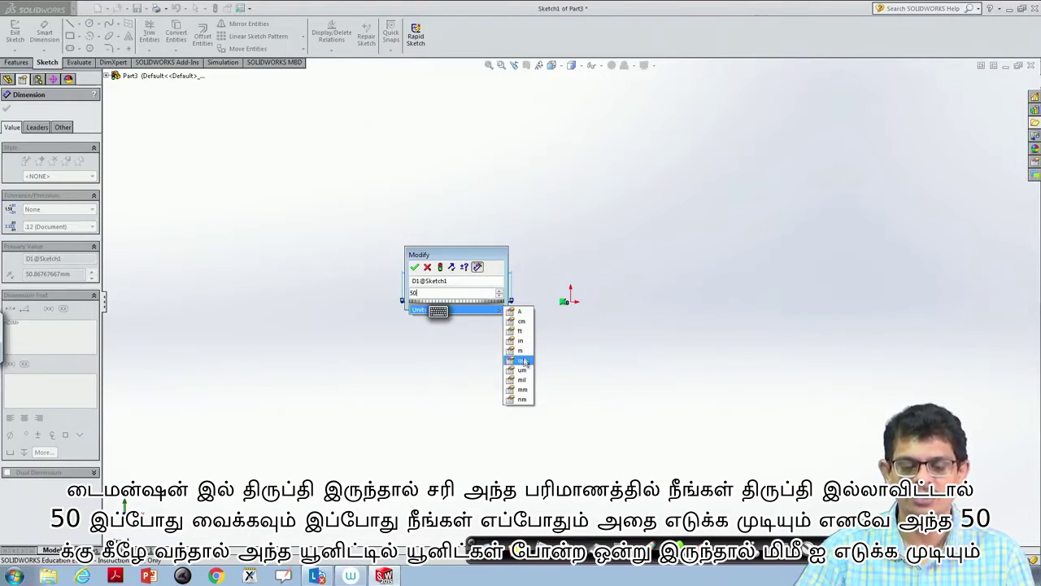
left_click(525, 390)
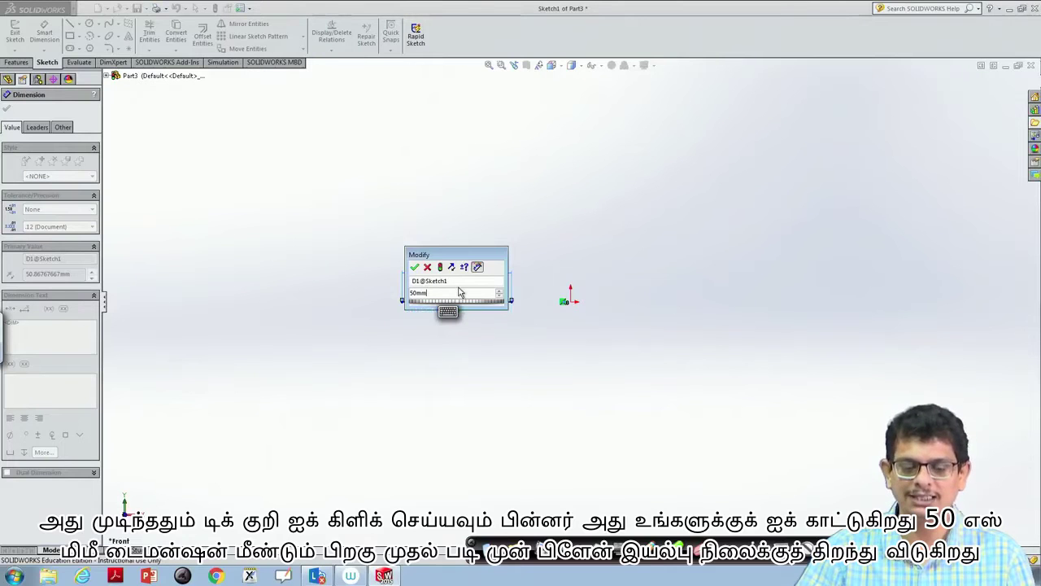
left_click(415, 269)
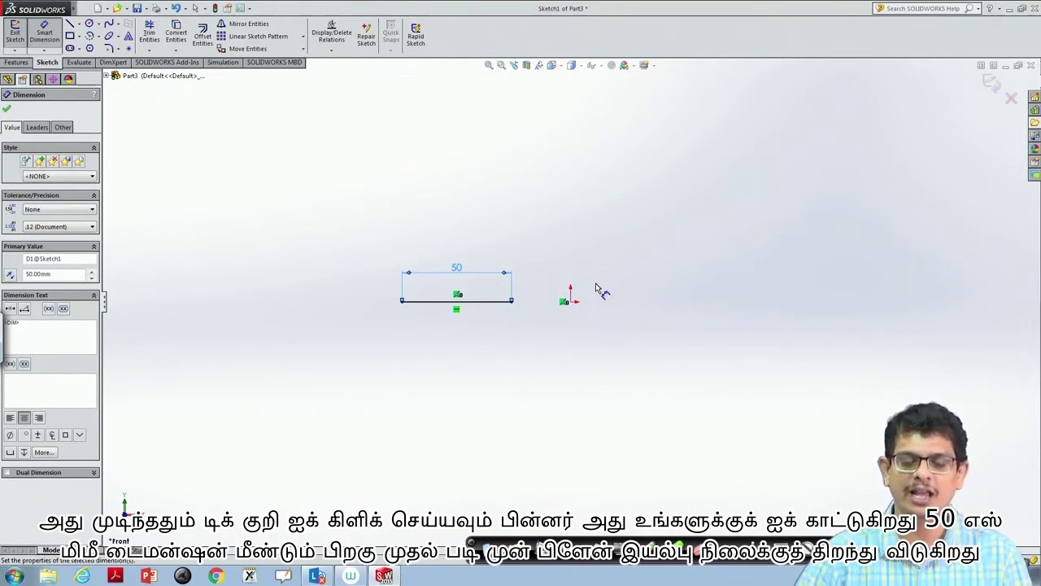
Show the Line tool's dropdown of line types.
left_click(79, 28)
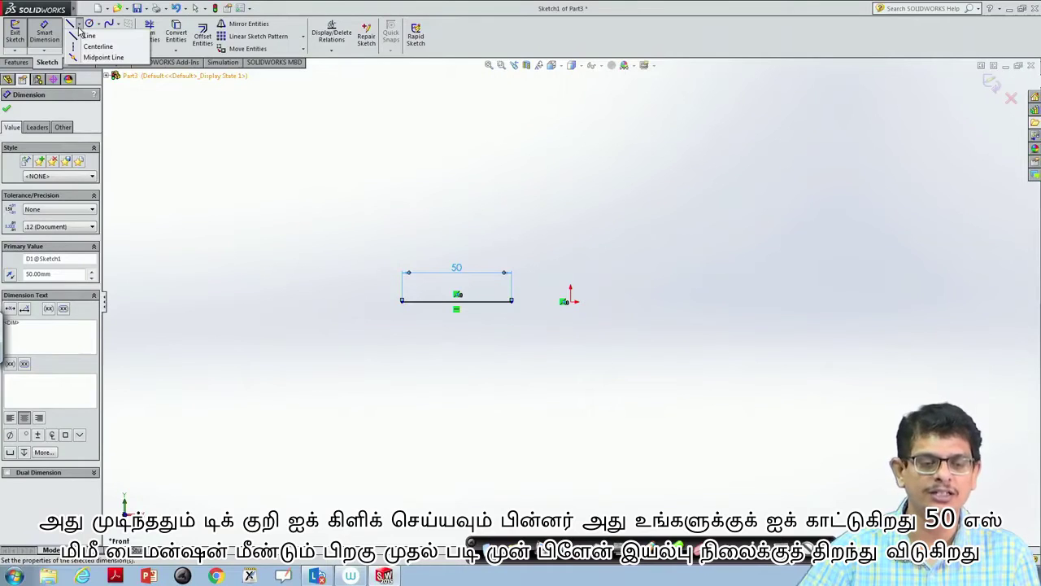
Draw a 315° diagonal line right of the origin, sloping from upper left to lower right.
left_click(86, 36)
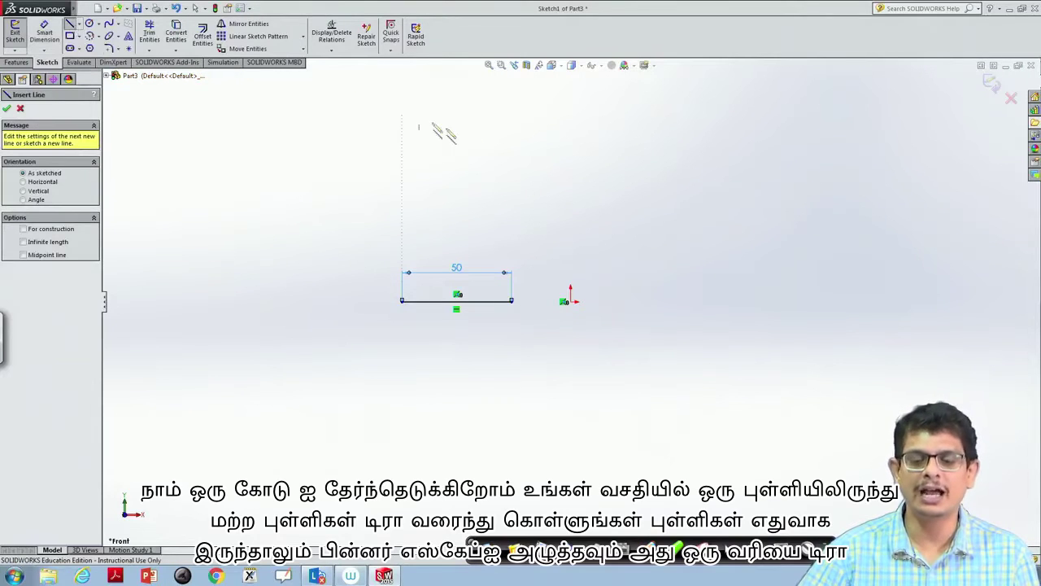
left_click(604, 201)
left_click(717, 316)
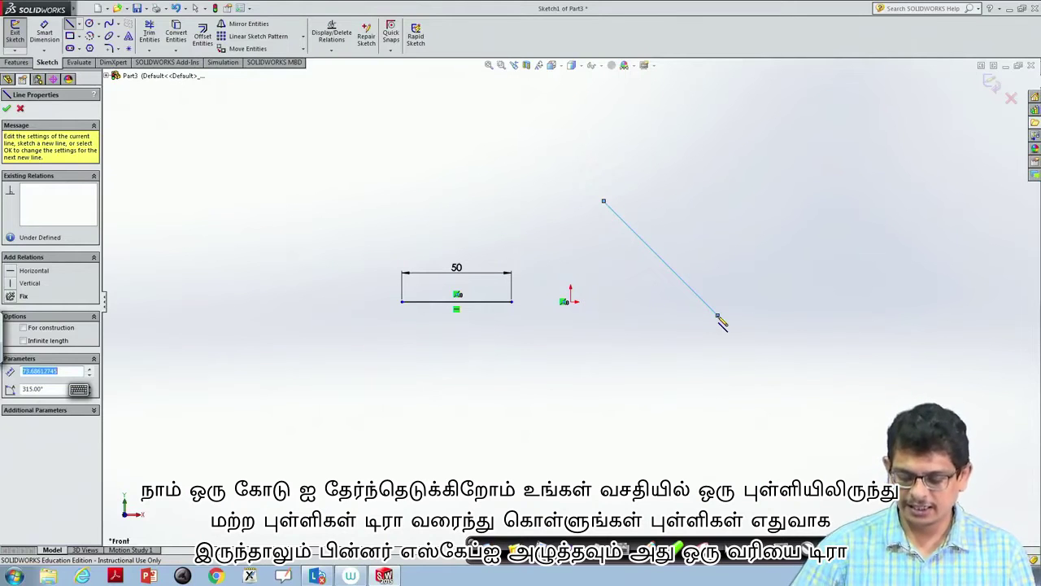
key("Escape")
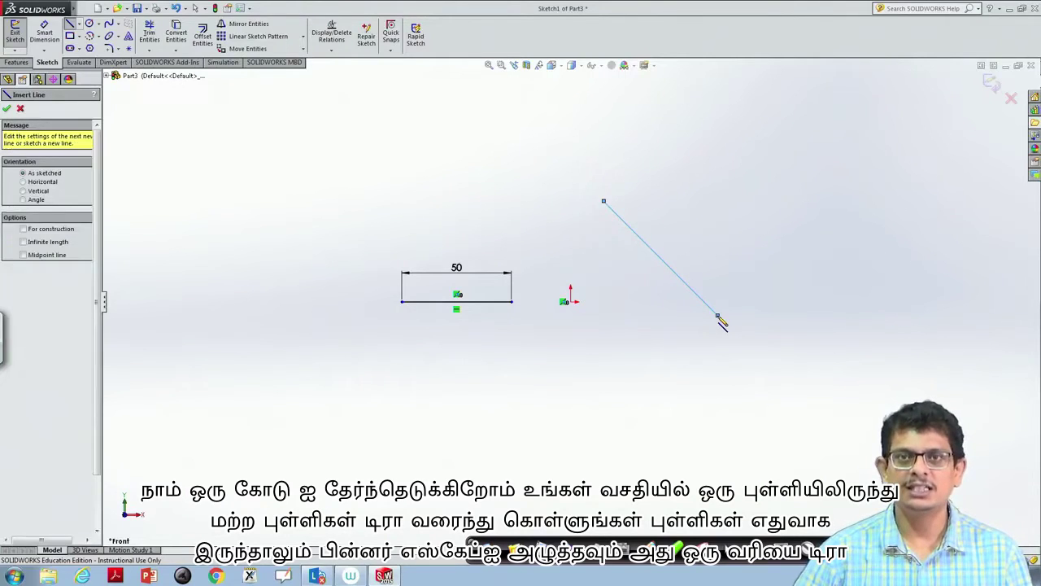
key("Escape")
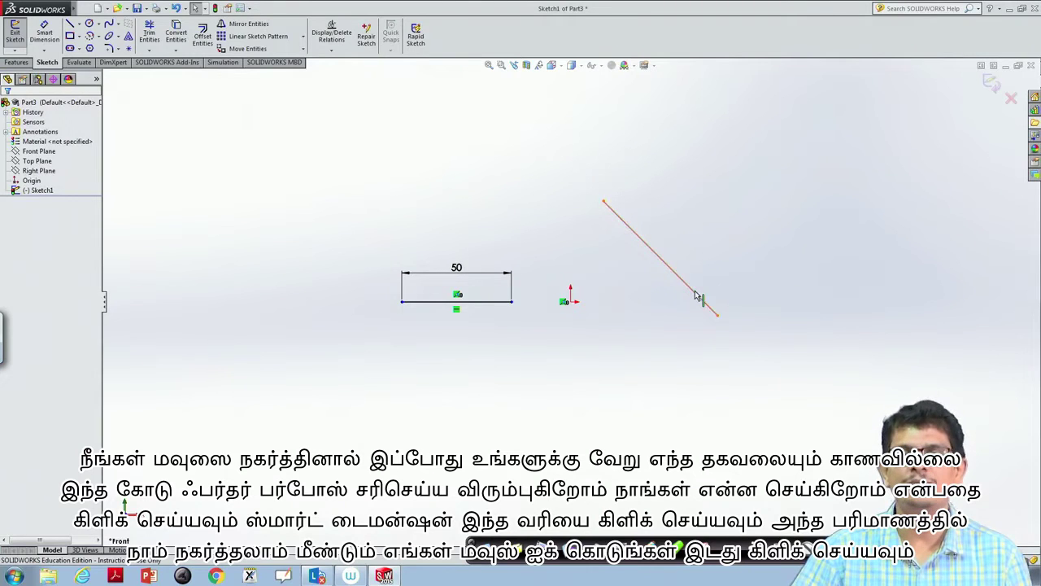
Dimension the diagonal line's length at 75 mm.
left_click(45, 34)
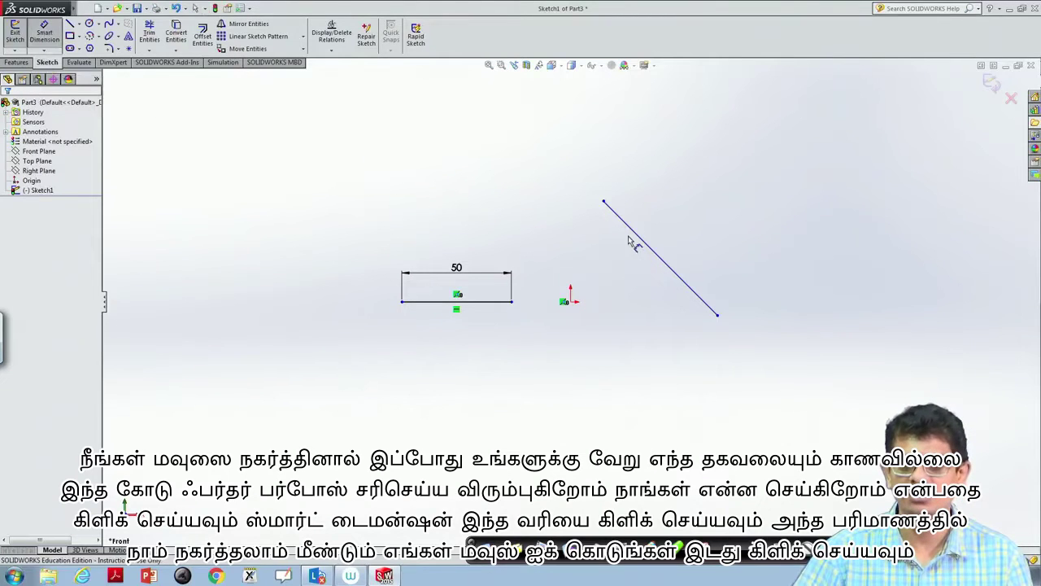
left_click(651, 246)
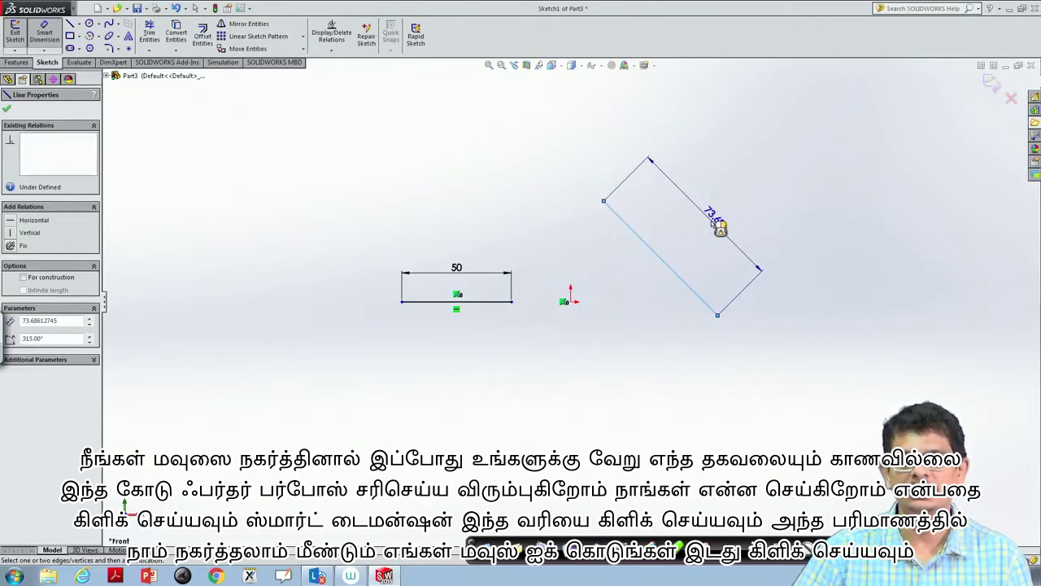
left_click(720, 227)
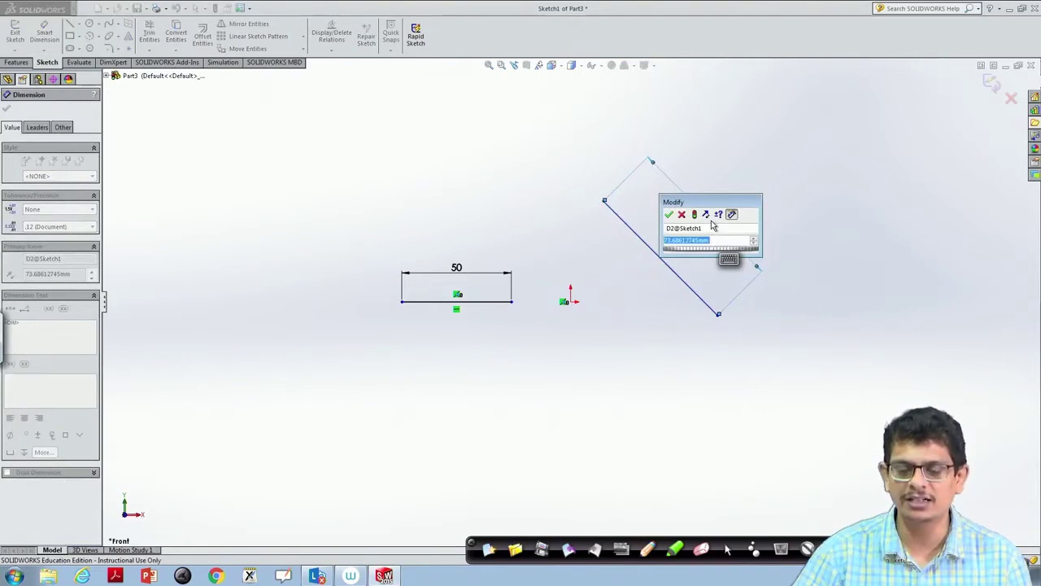
type("75")
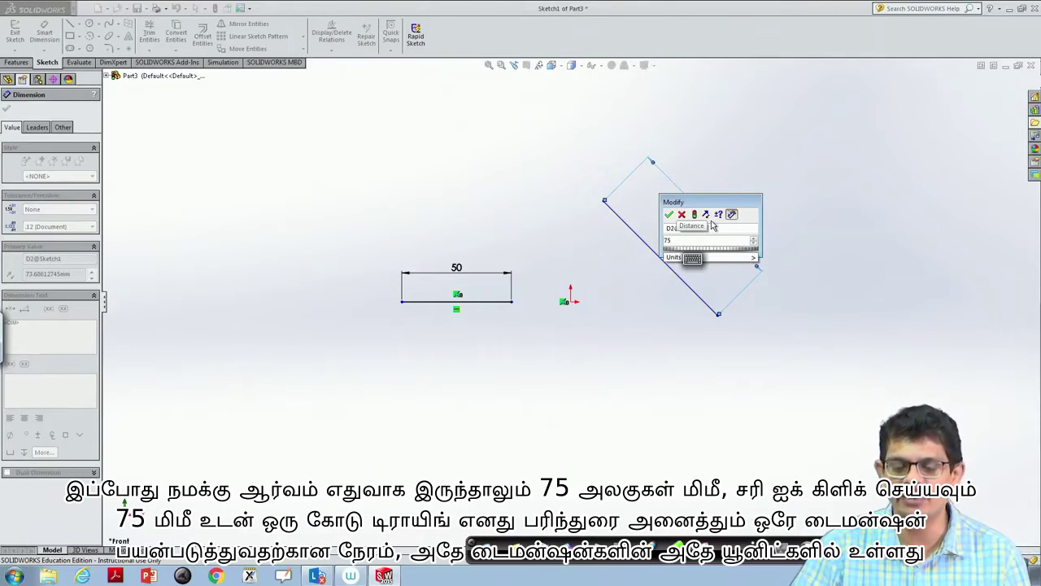
mouse_move(708, 257)
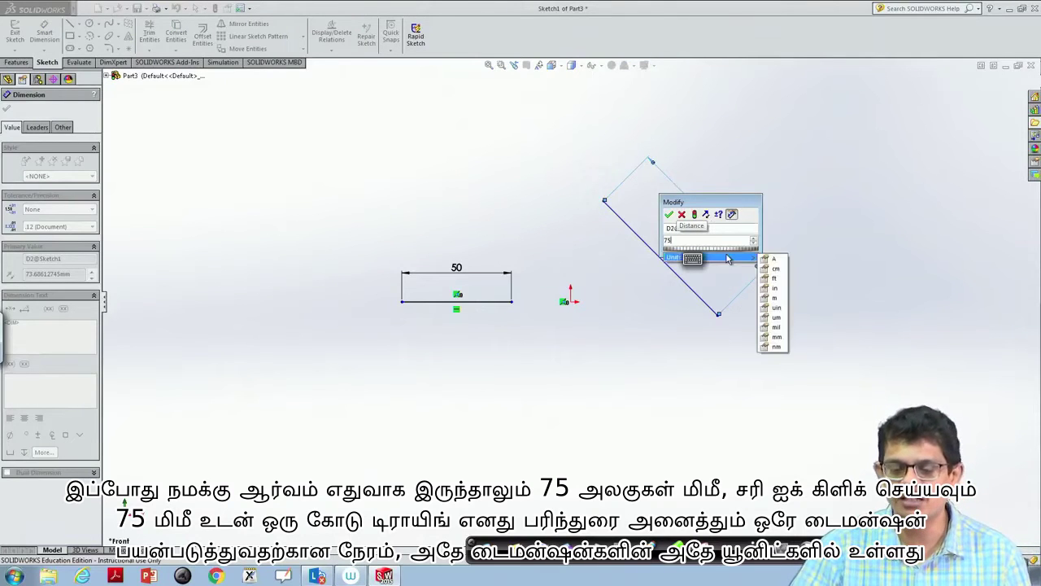
left_click(777, 336)
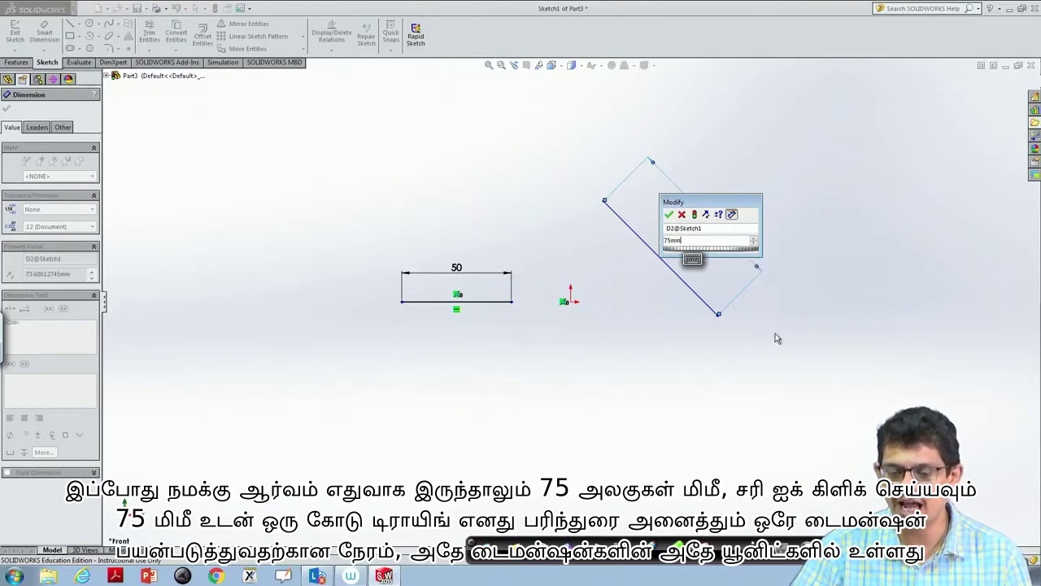
left_click(668, 214)
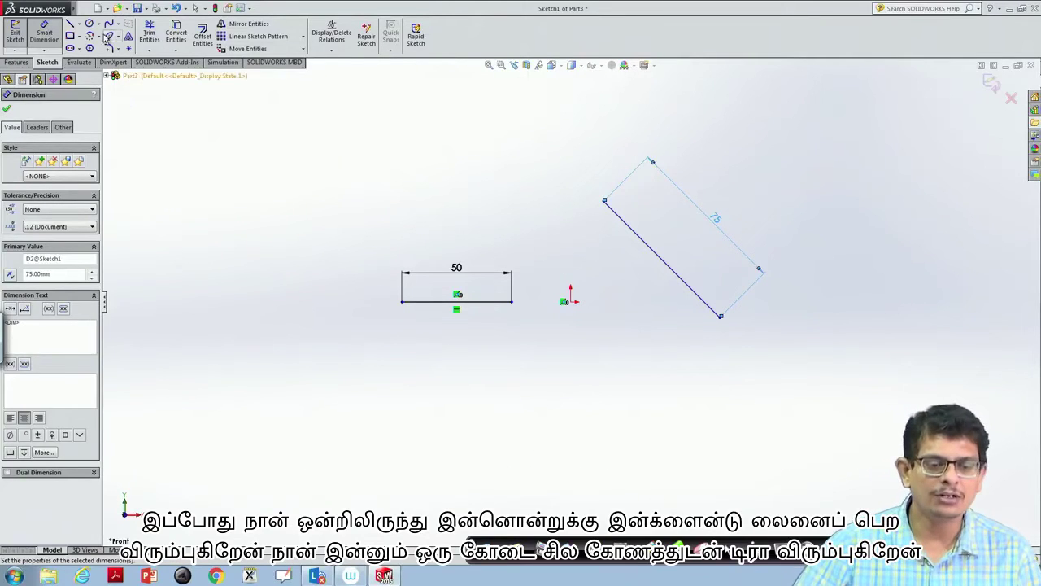
Draw two joined slanted lines forming a V to the left of the 50 mm line.
left_click(79, 27)
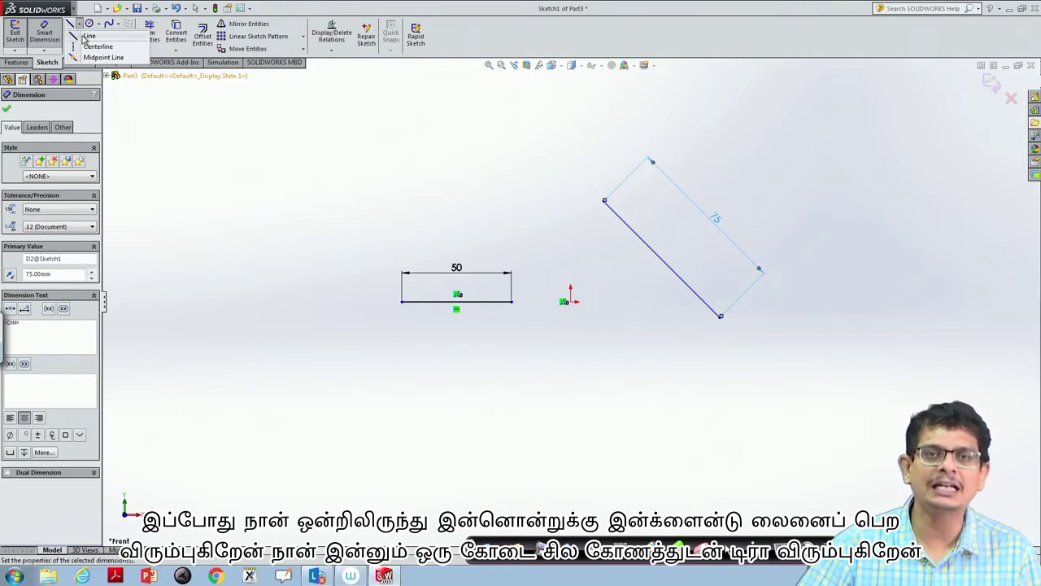
left_click(86, 33)
left_click(247, 253)
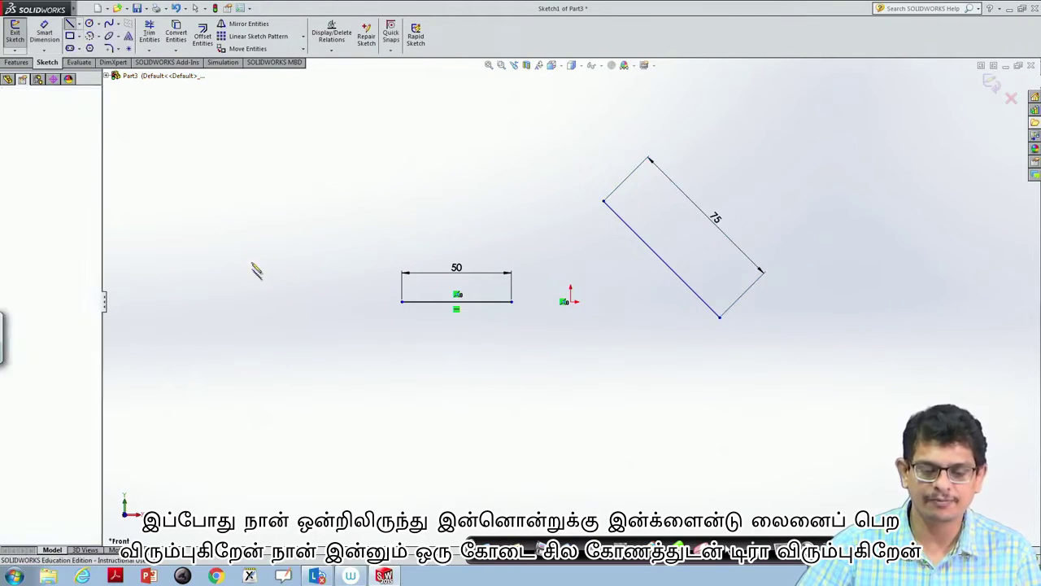
left_click(350, 380)
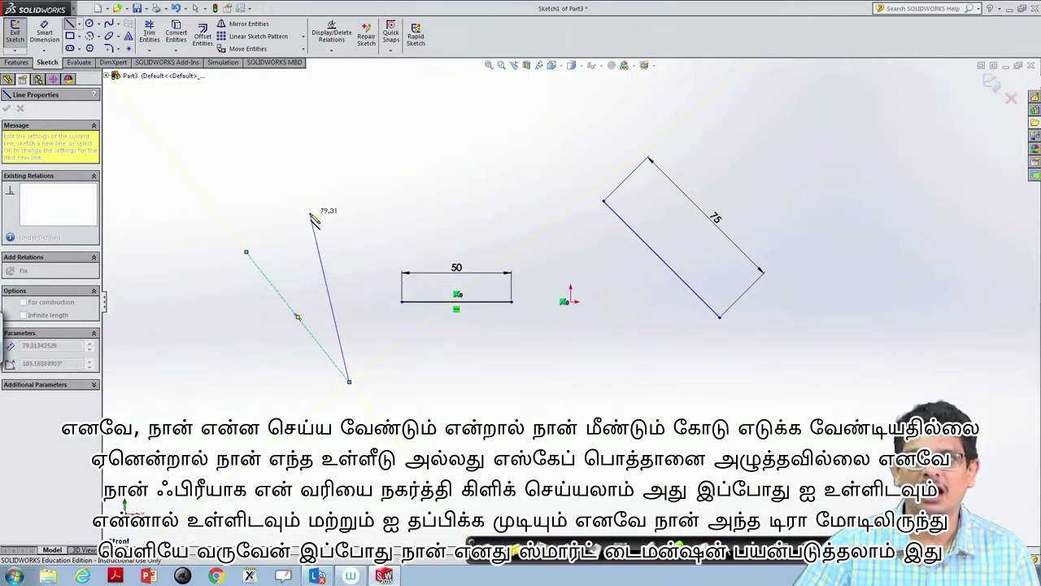
left_click(311, 215)
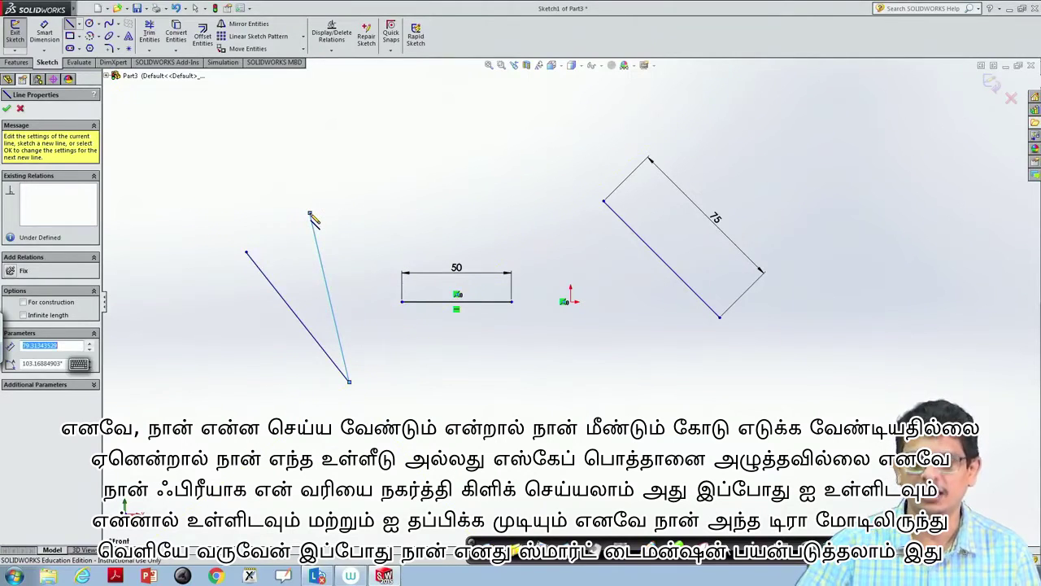
key("Escape")
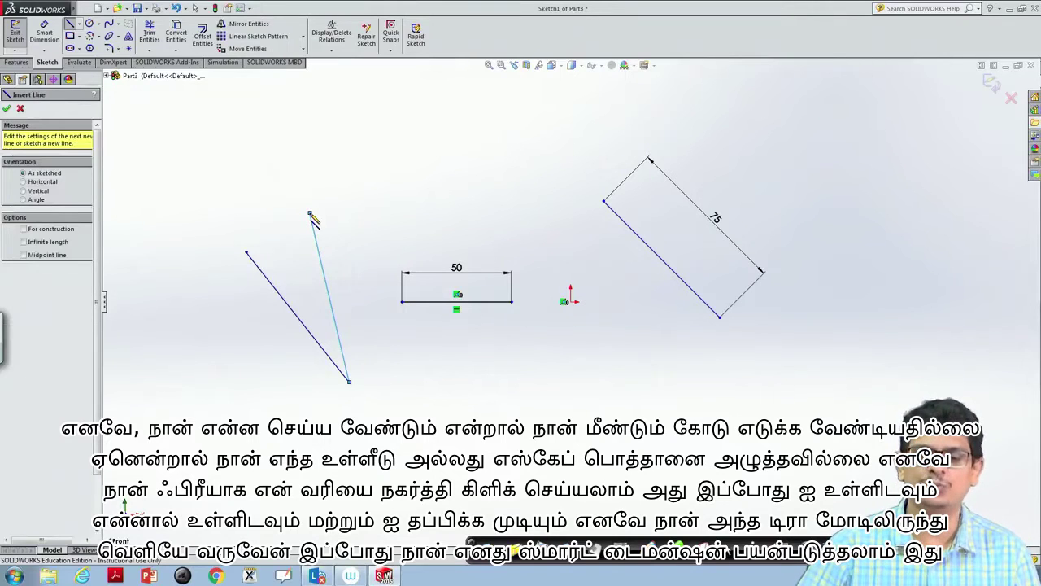
key("Escape")
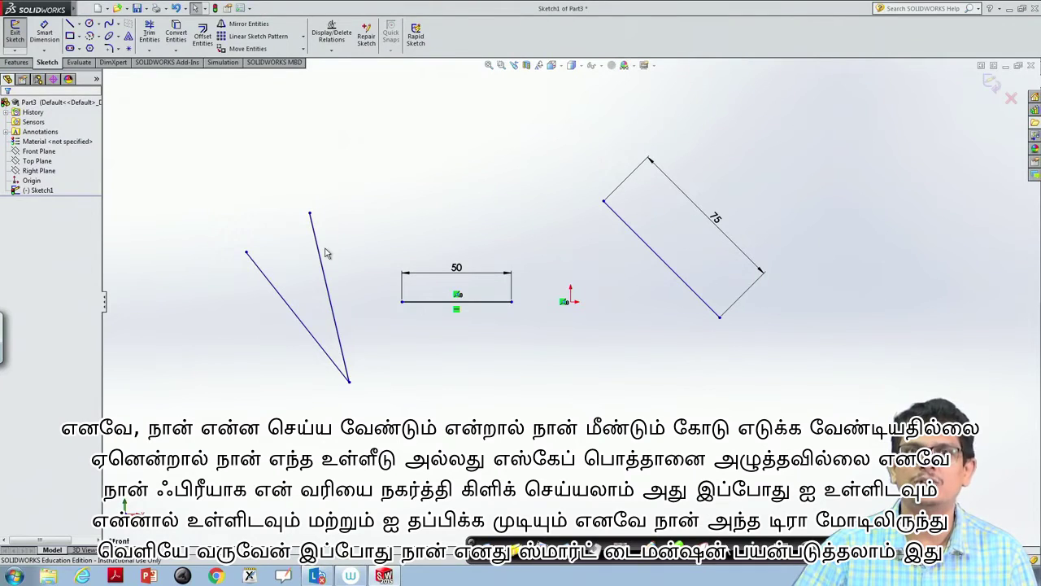
left_click(45, 32)
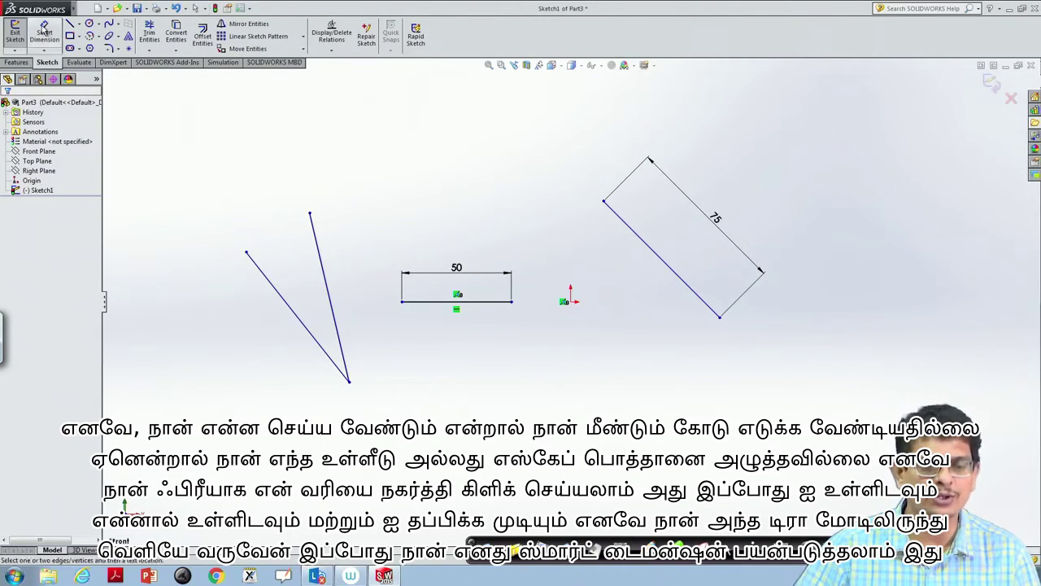
Dimension the steep slanted line of the V with a 50 mm vertical height.
left_click(328, 286)
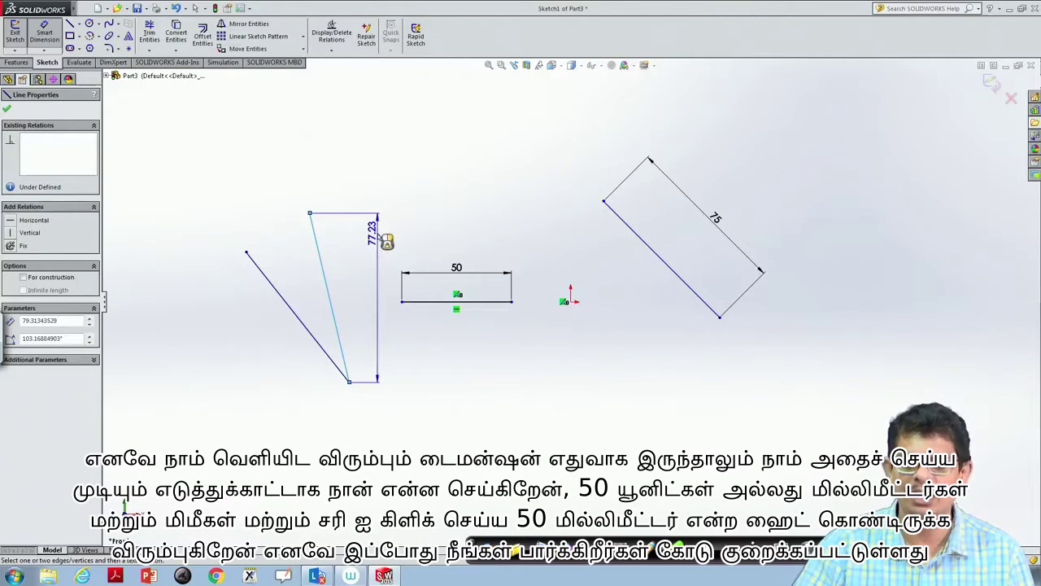
left_click(386, 241)
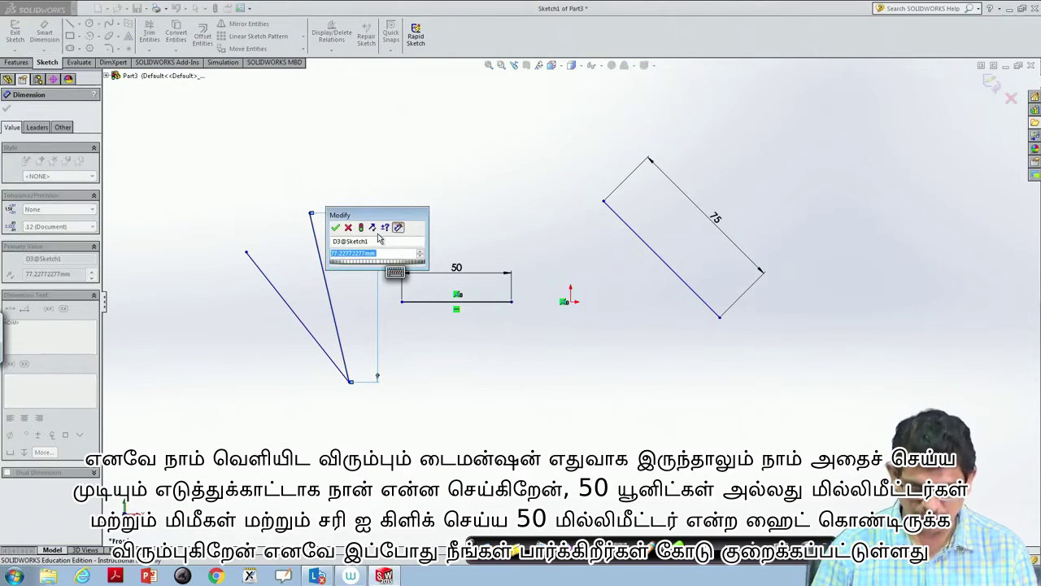
type("50")
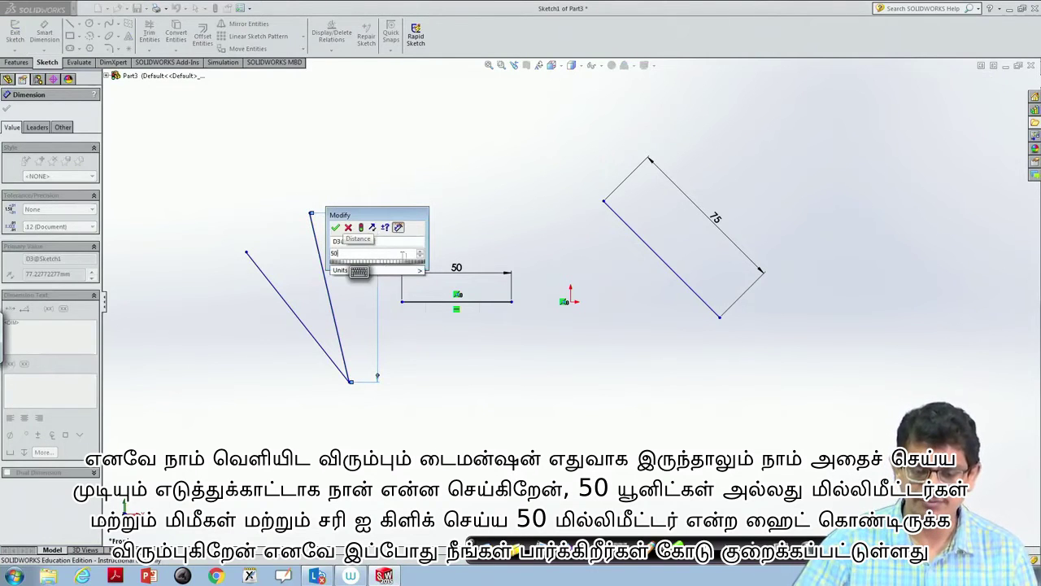
left_click(437, 352)
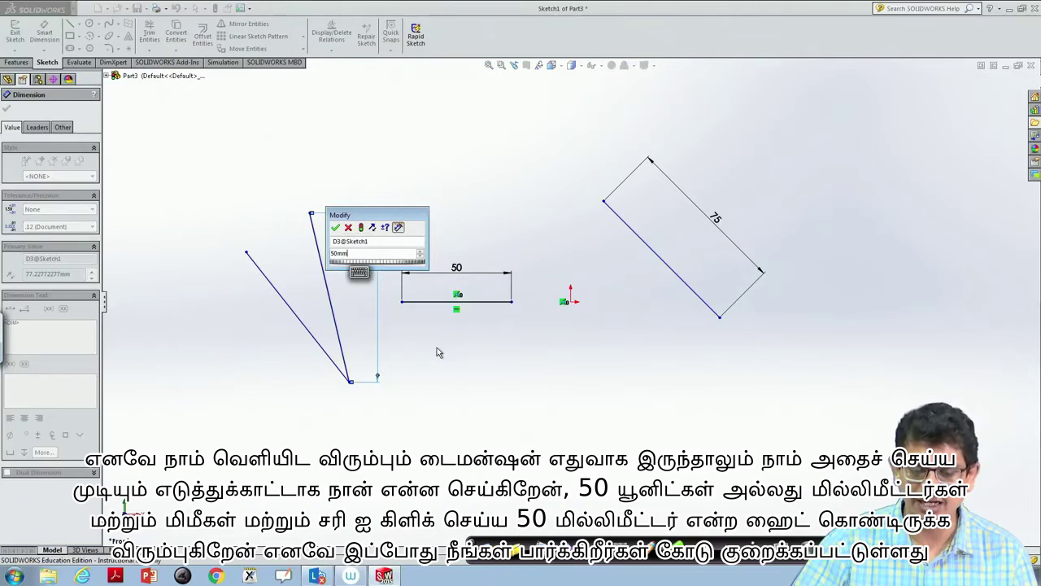
left_click(335, 226)
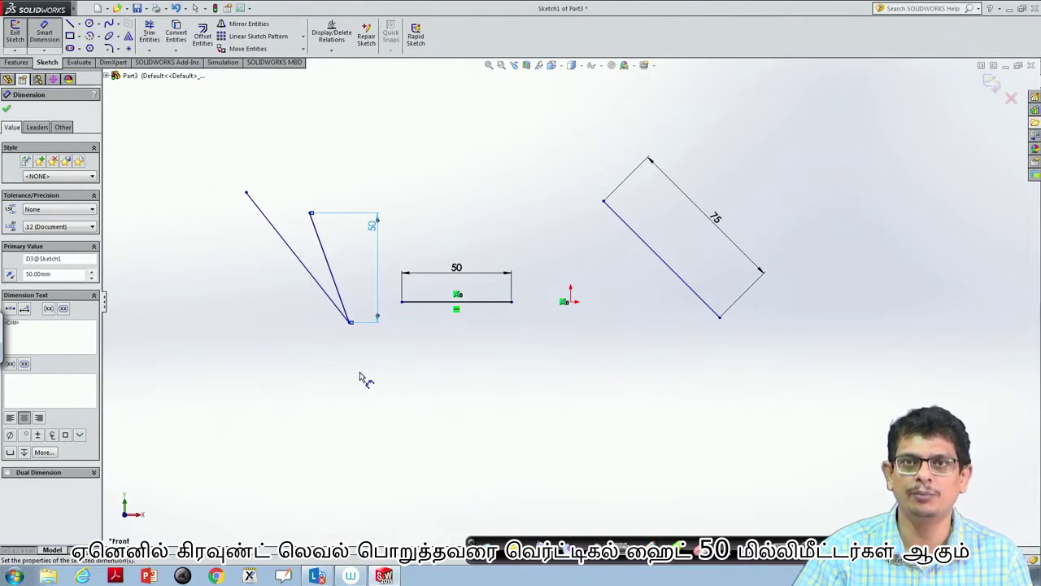
key("Escape")
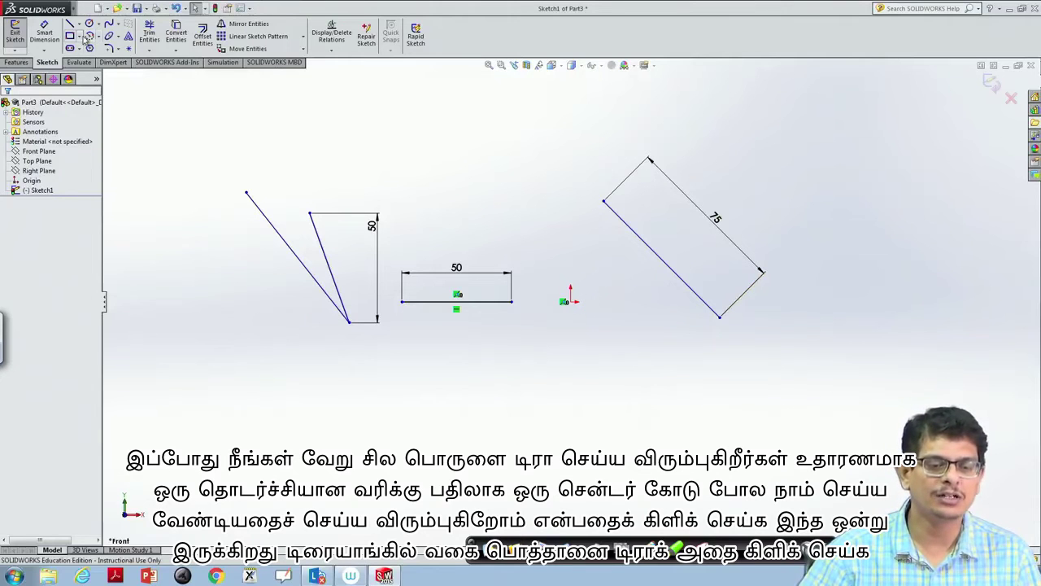
left_click(80, 37)
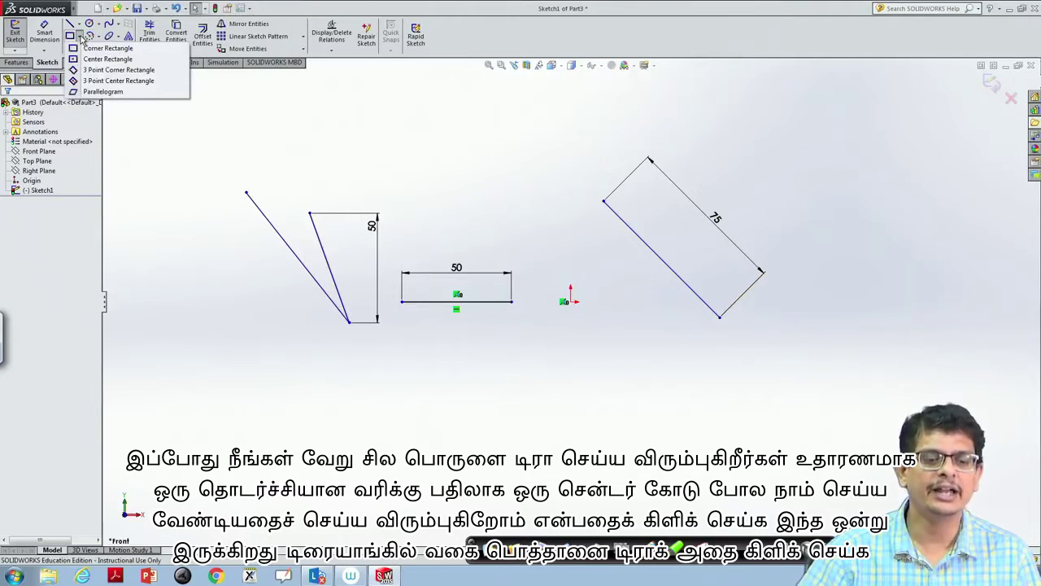
left_click(79, 26)
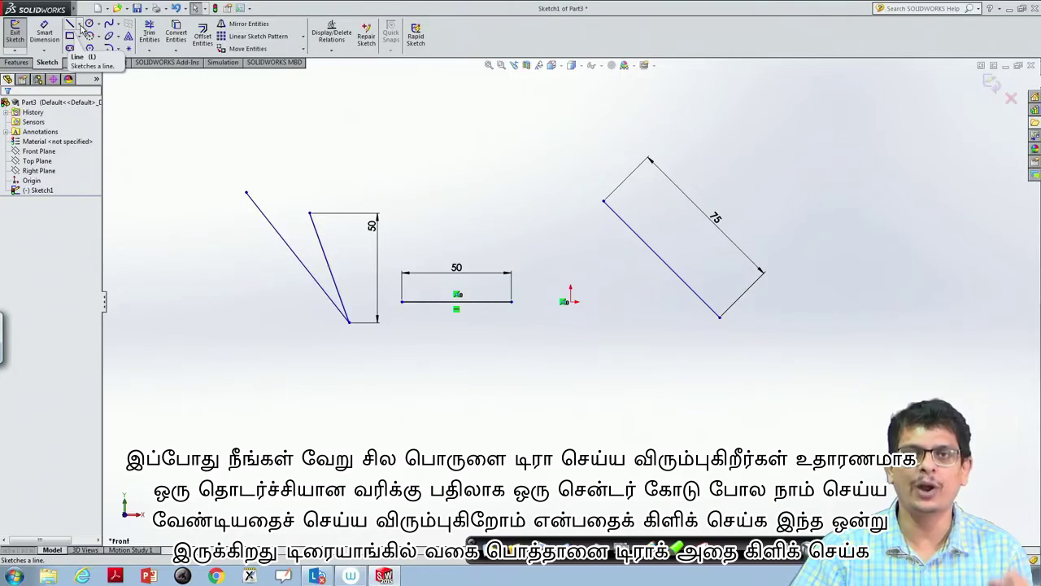
Draw a horizontal centerline, about 112.87 long, beneath the existing sketch lines.
left_click(81, 26)
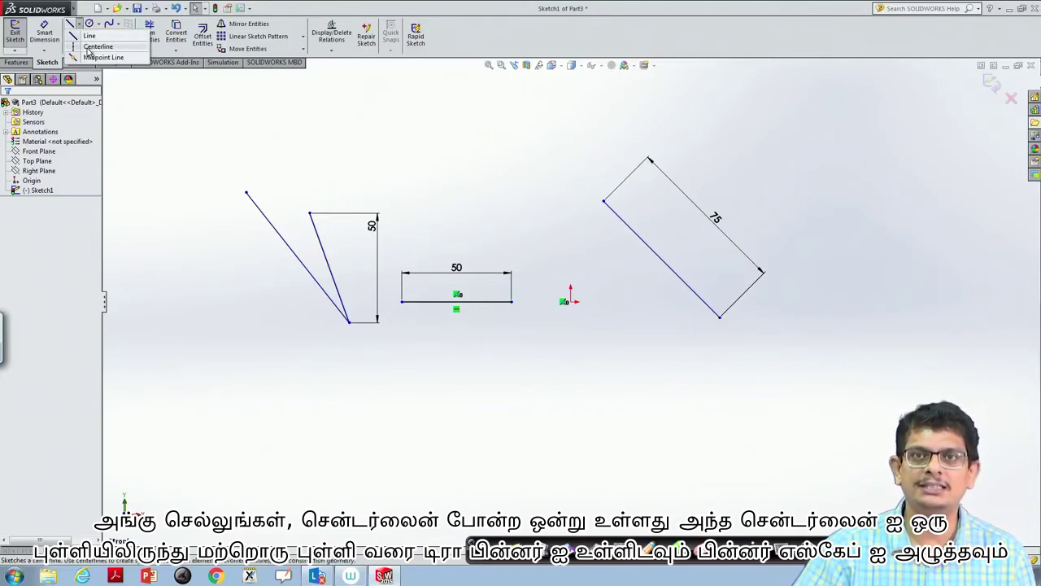
left_click(91, 49)
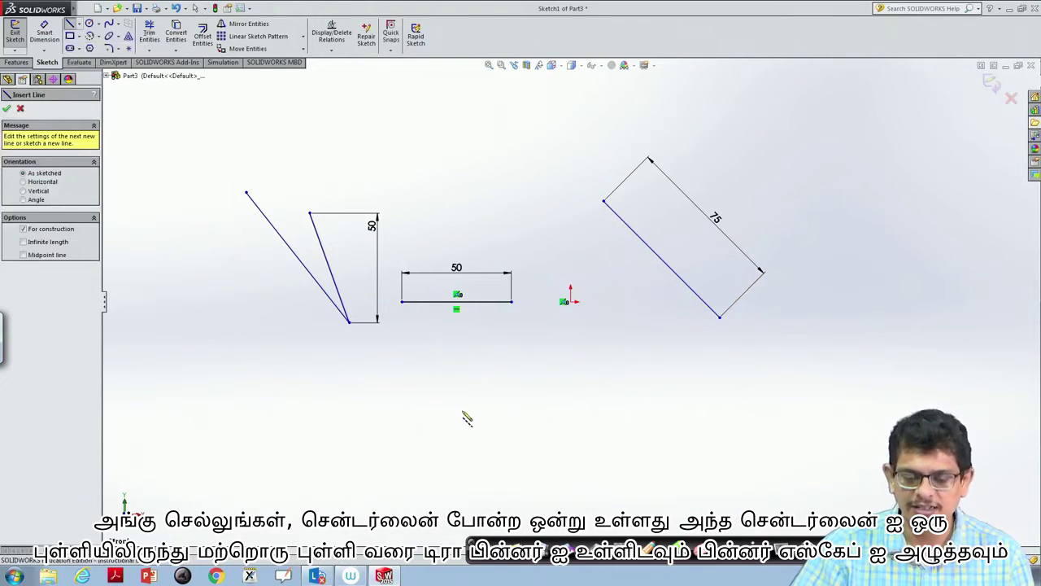
left_click_drag(463, 410, 711, 414)
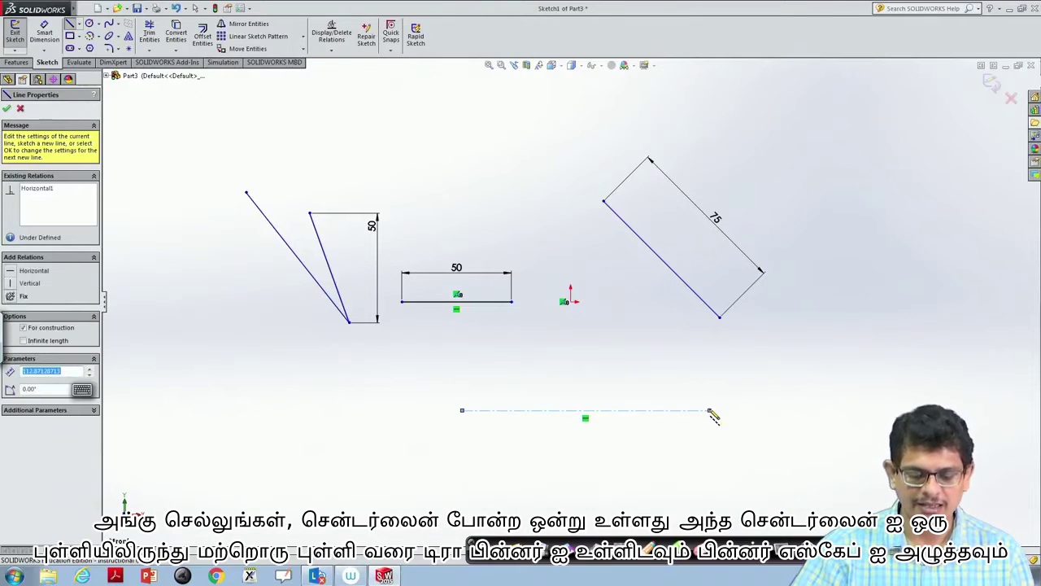
key("Escape")
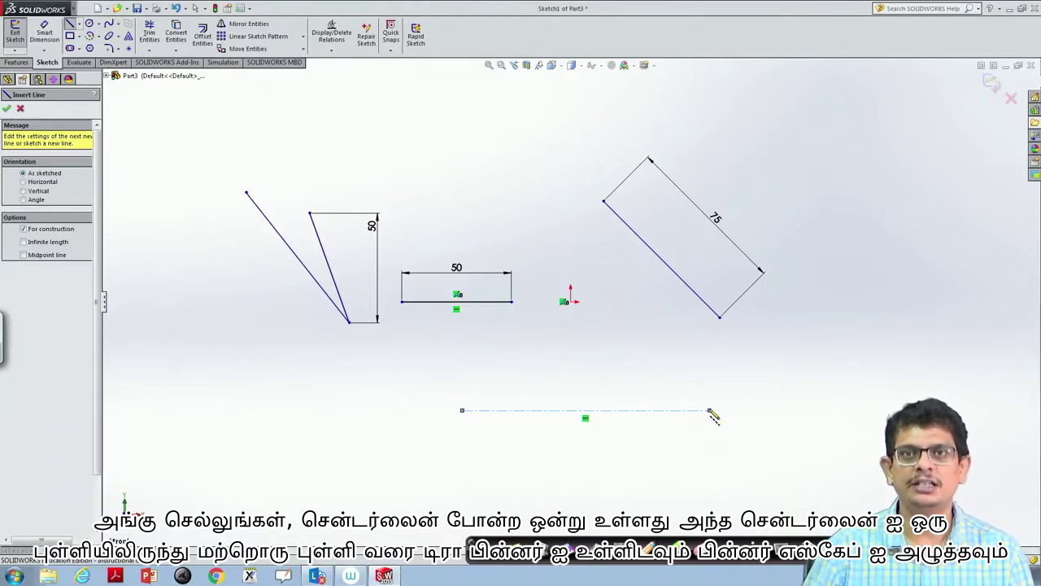
key("Escape")
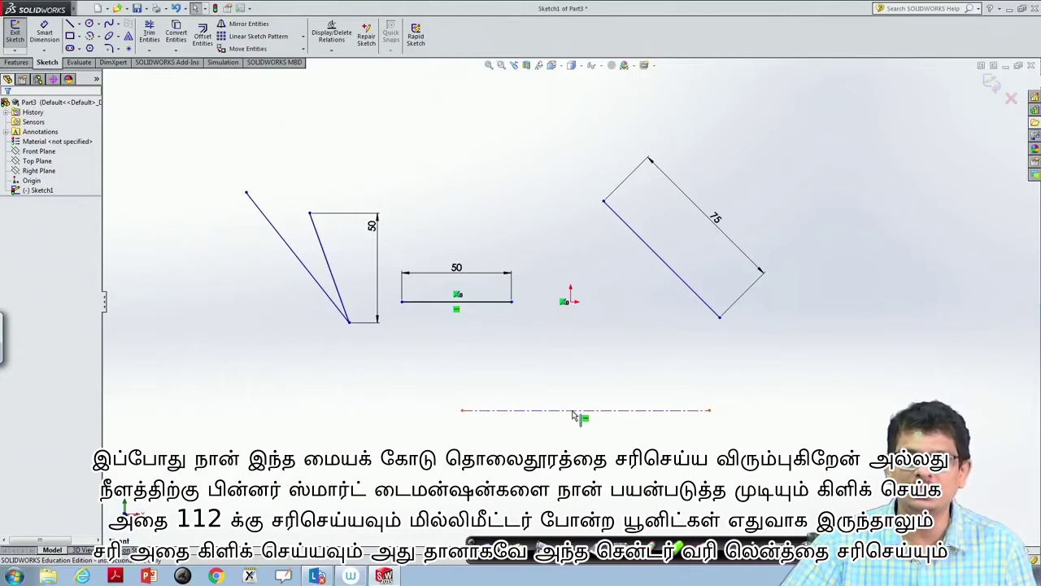
Smart-dimension the horizontal centerline's length as 112 mm.
left_click(41, 37)
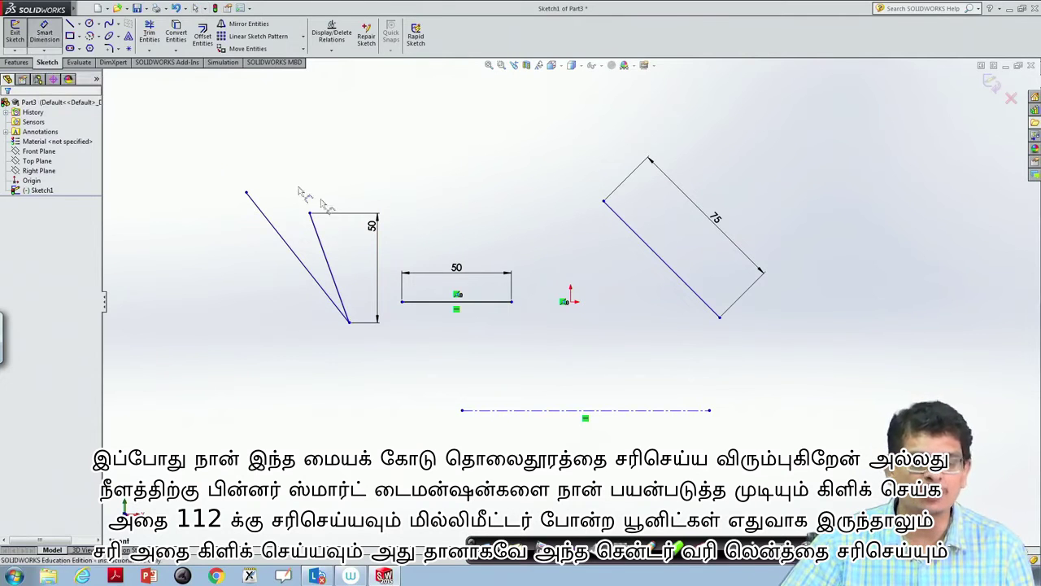
left_click(551, 413)
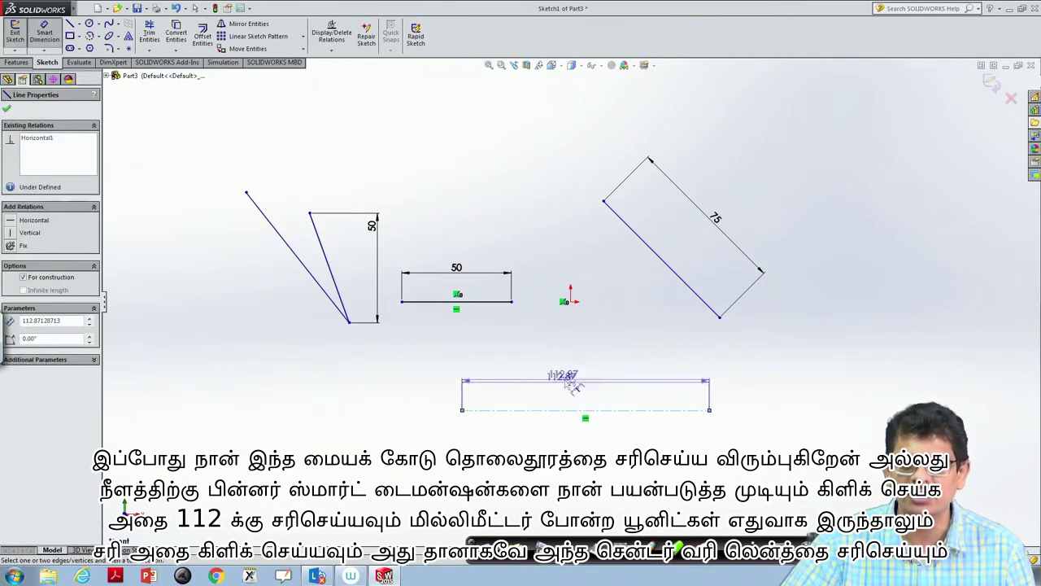
left_click(597, 383)
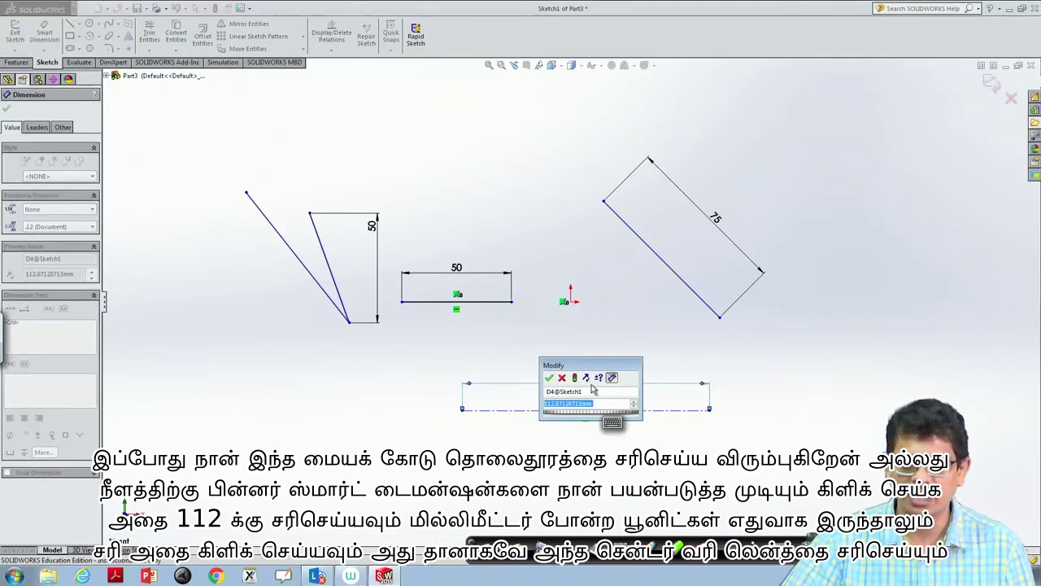
type("112")
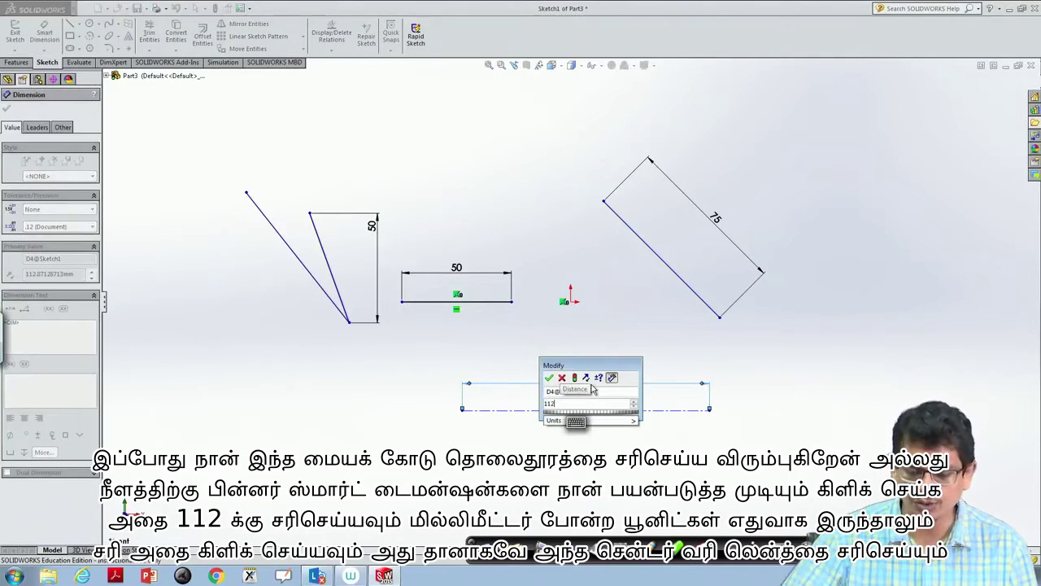
mouse_move(633, 421)
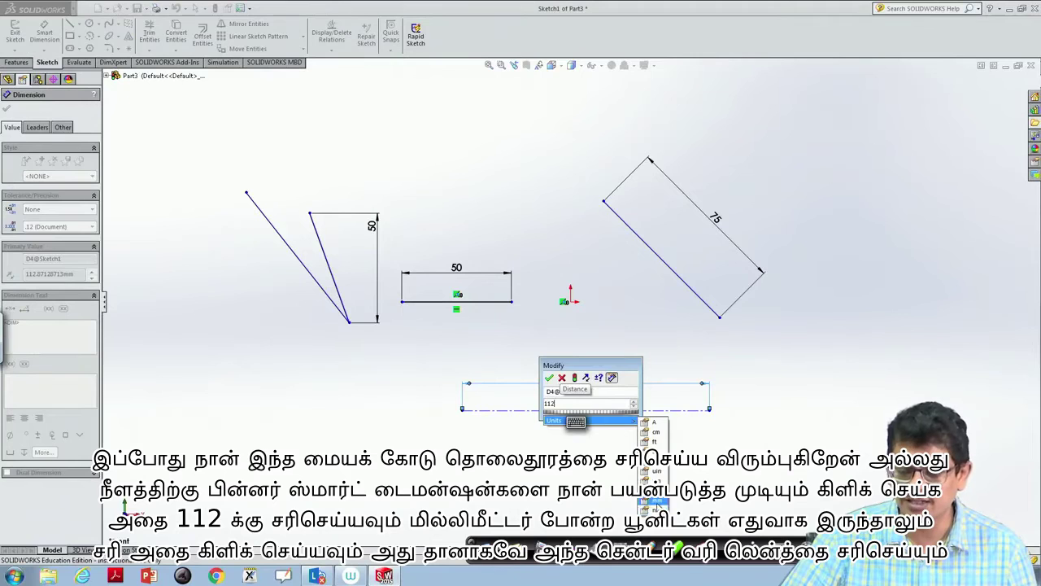
left_click(657, 506)
left_click(549, 378)
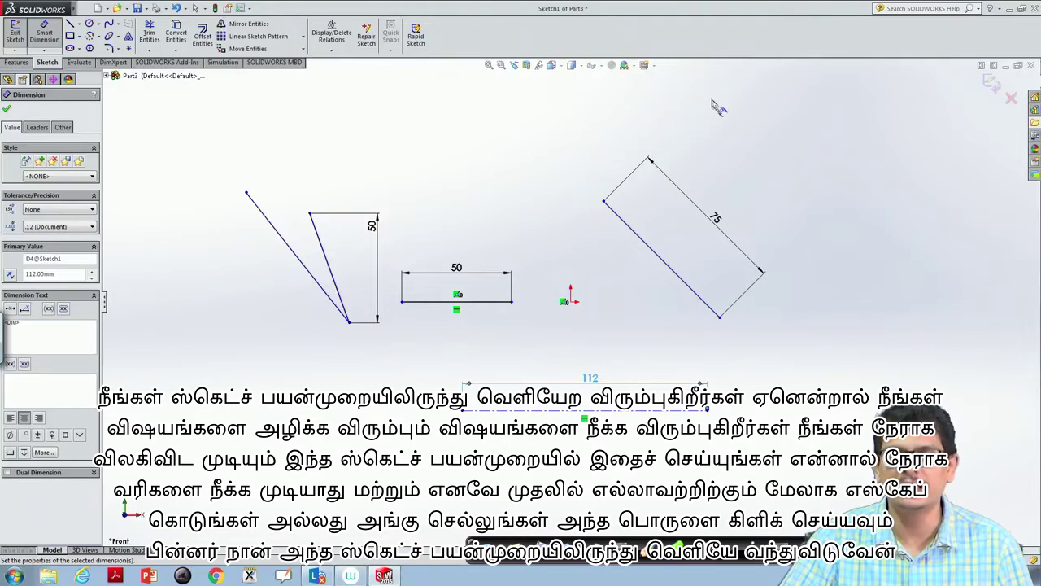
Close the dimension settings and exit the sketch, leaving no planes selected.
key("Escape")
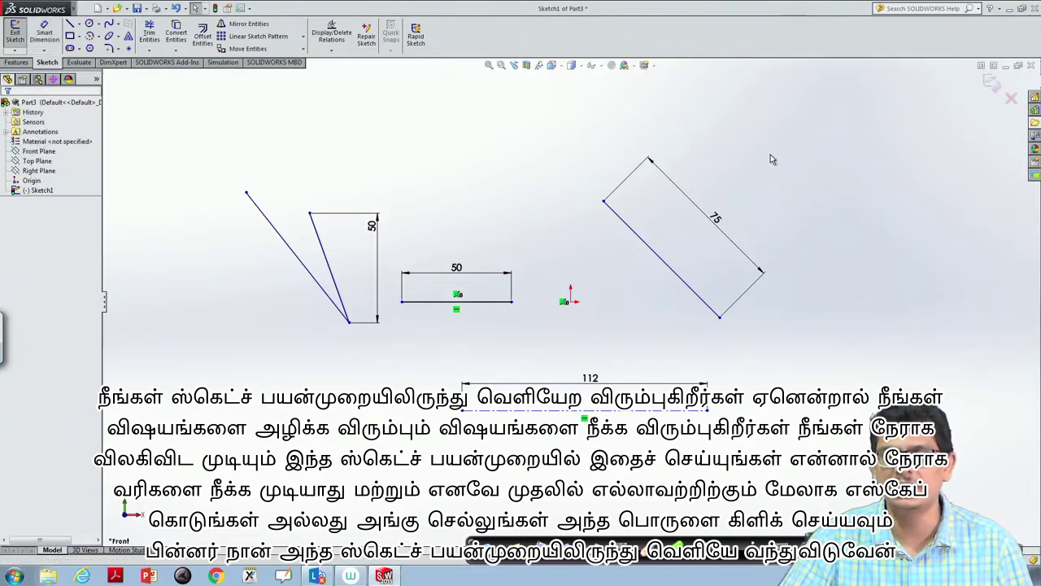
left_click(992, 85)
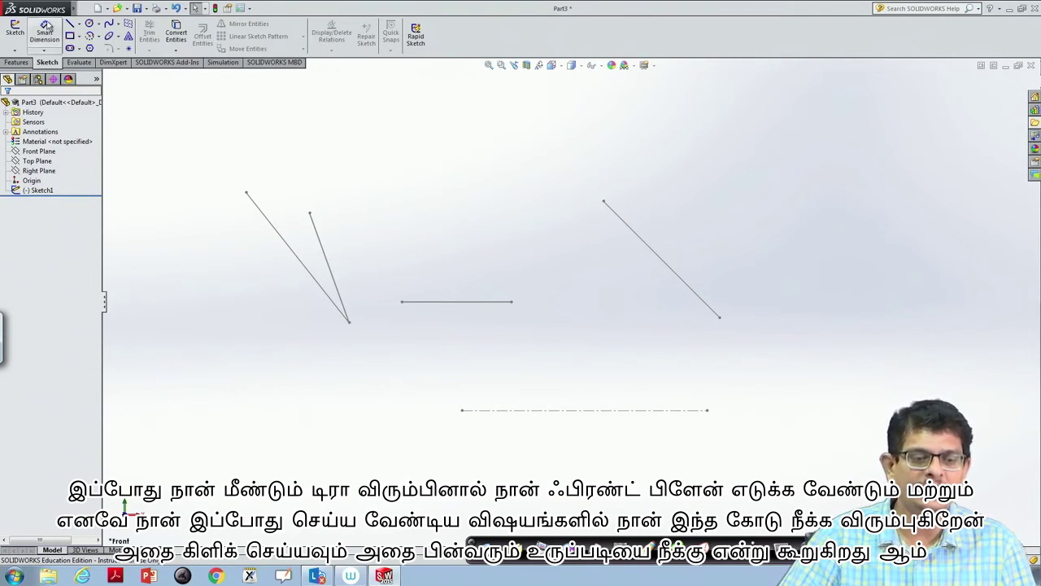
left_click(37, 153)
left_click(37, 171)
left_click(125, 170)
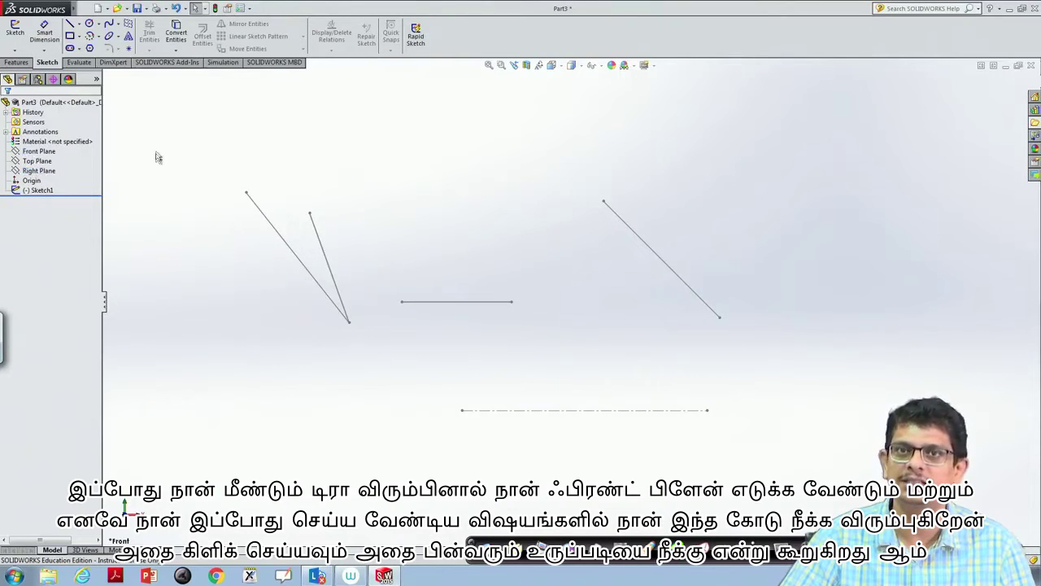
Delete Sketch1 by selecting one of its lines and confirming the deletion.
left_click(264, 218)
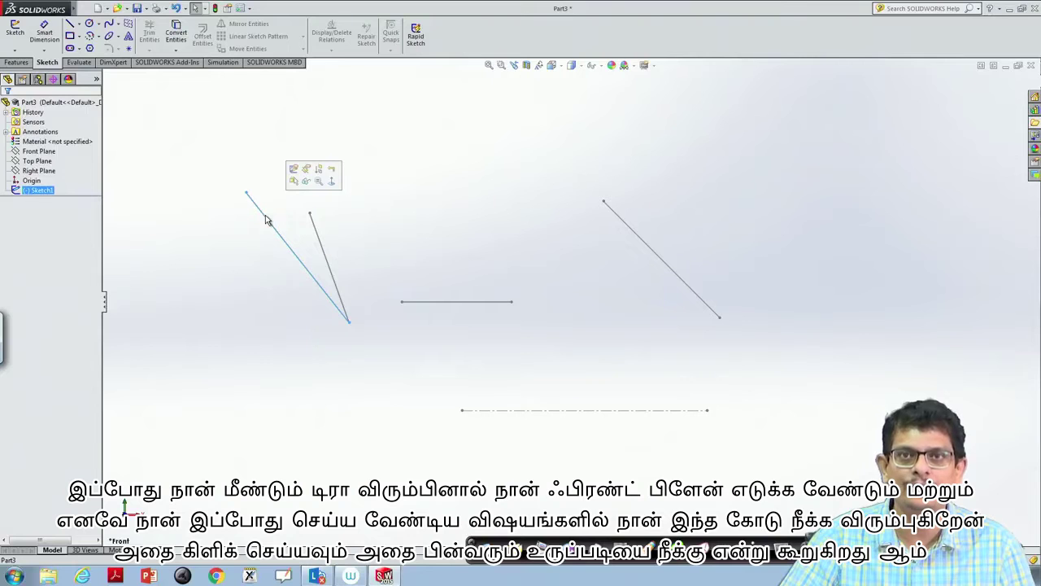
key("Delete")
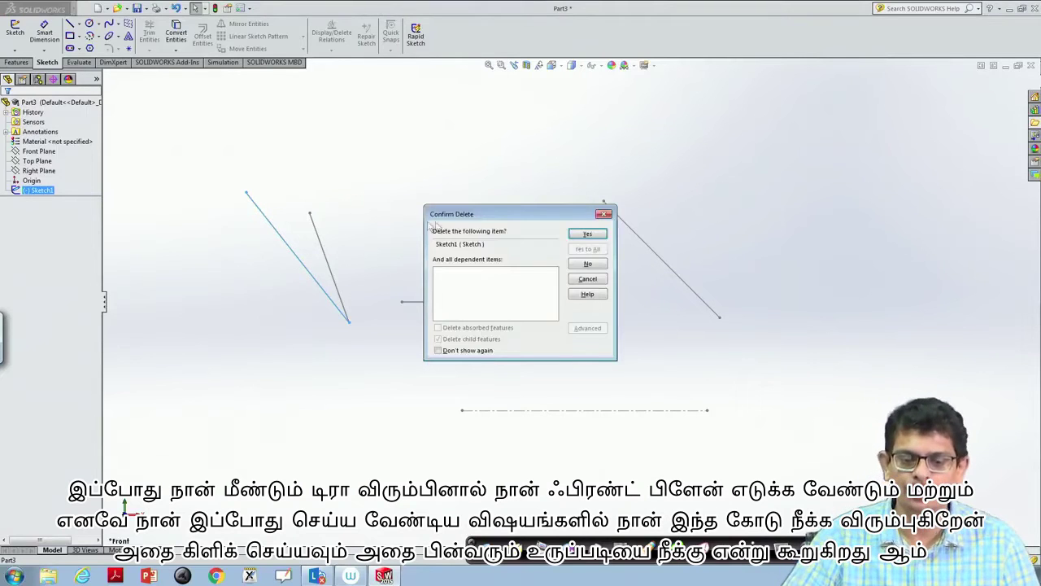
left_click(588, 236)
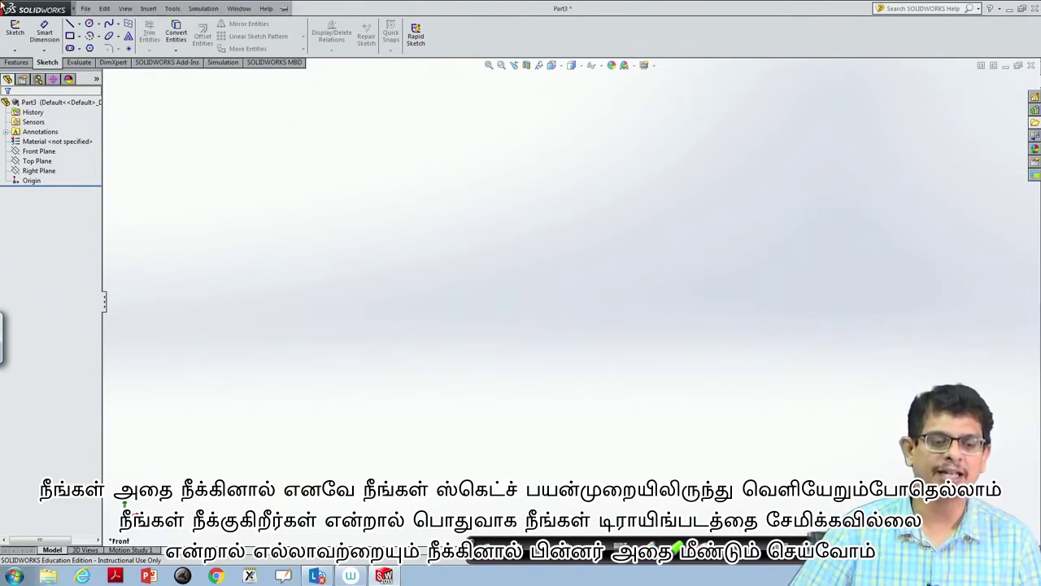
Set the view Normal To the Front Plane.
left_click(89, 10)
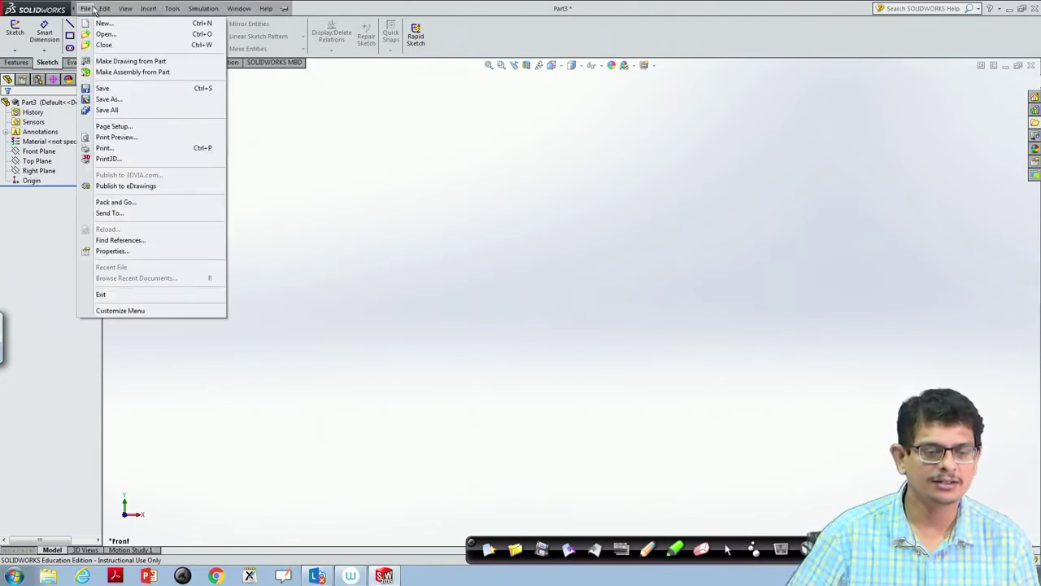
left_click(314, 209)
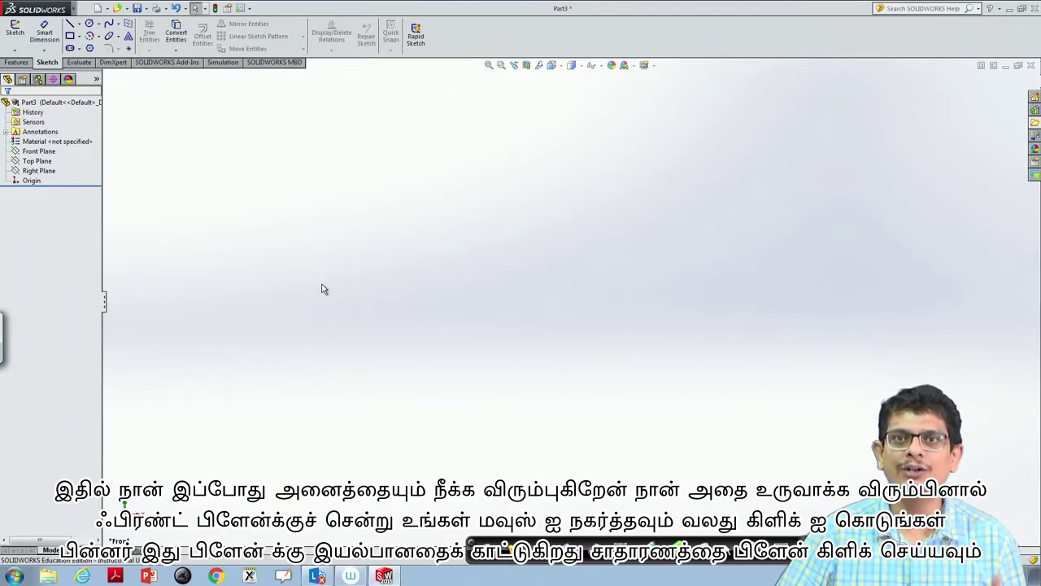
right_click(39, 155)
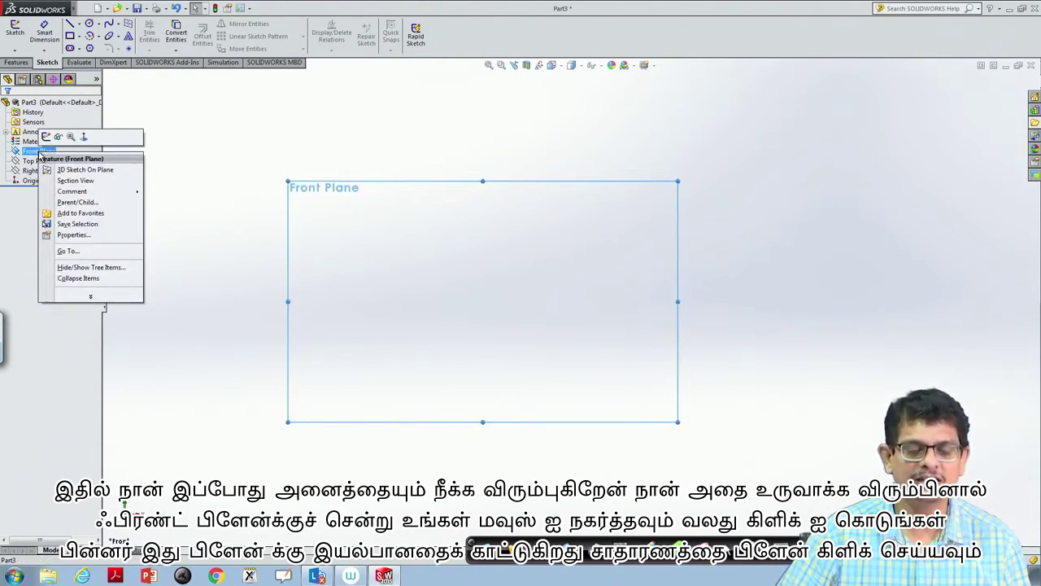
left_click(85, 136)
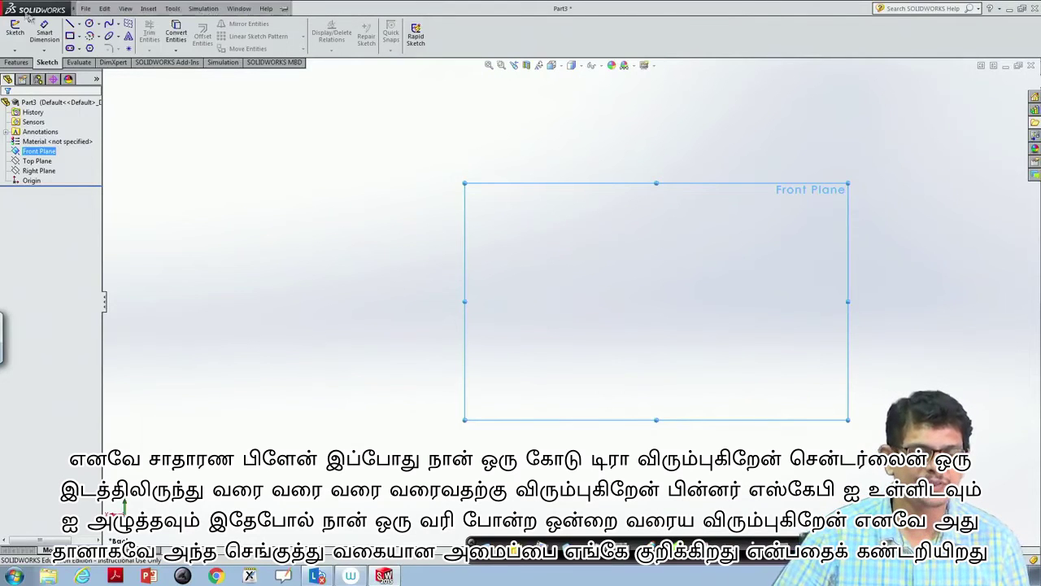
Sketch a horizontal centerline about 108 long on the Front Plane, starting left of the origin.
left_click(79, 26)
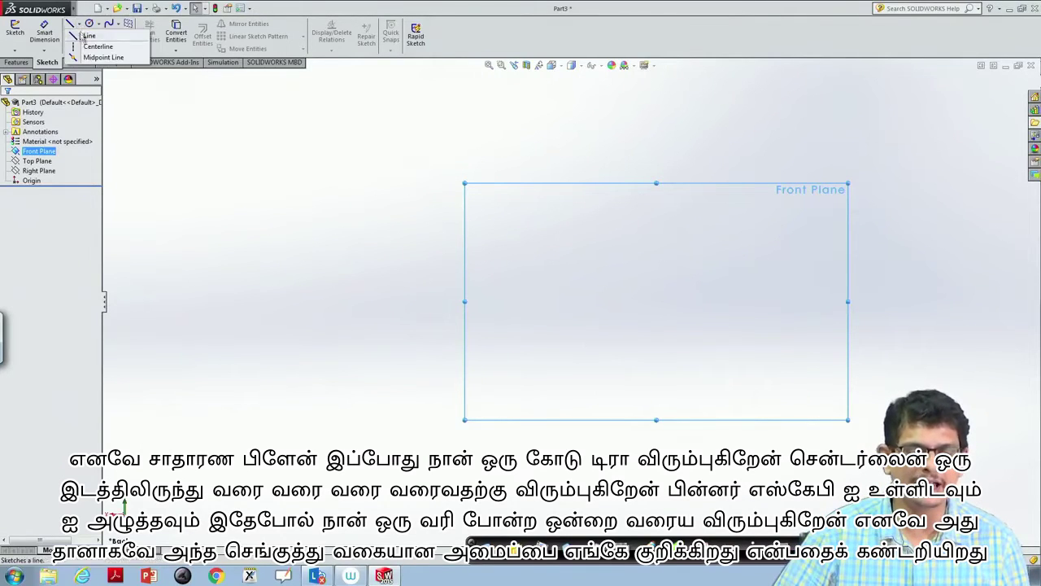
left_click(94, 46)
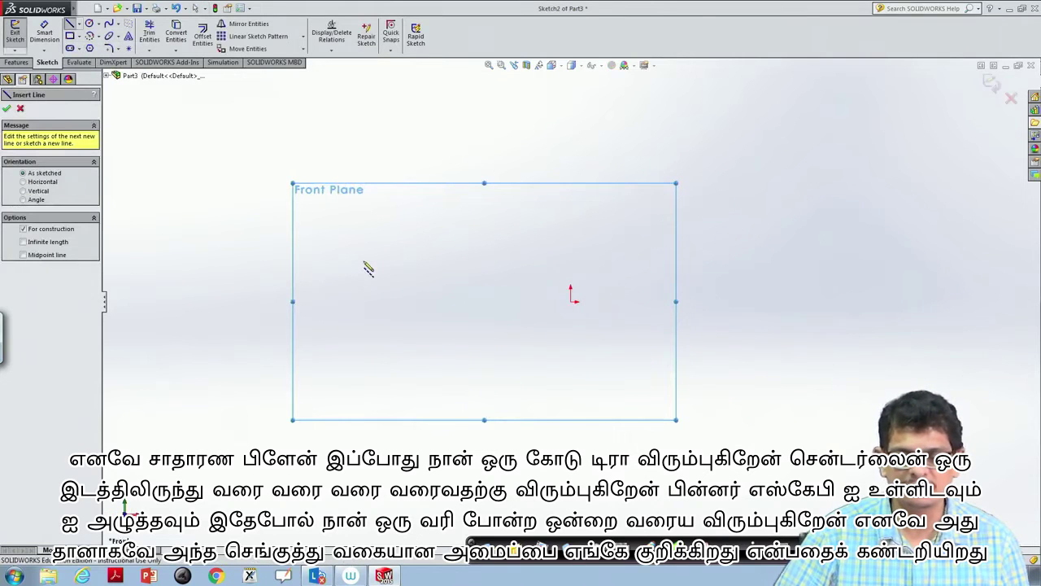
left_click(339, 252)
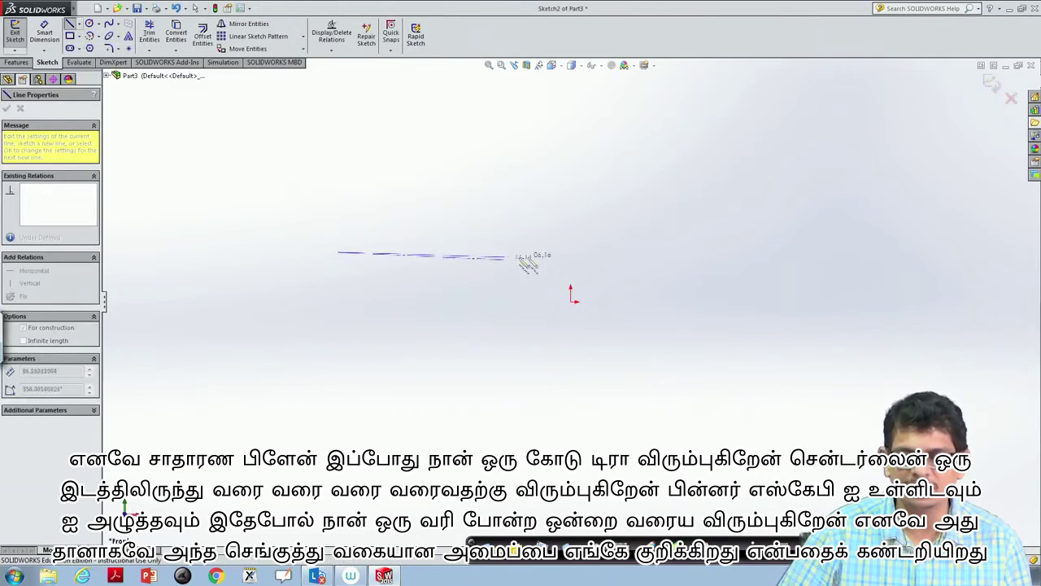
left_click(572, 252)
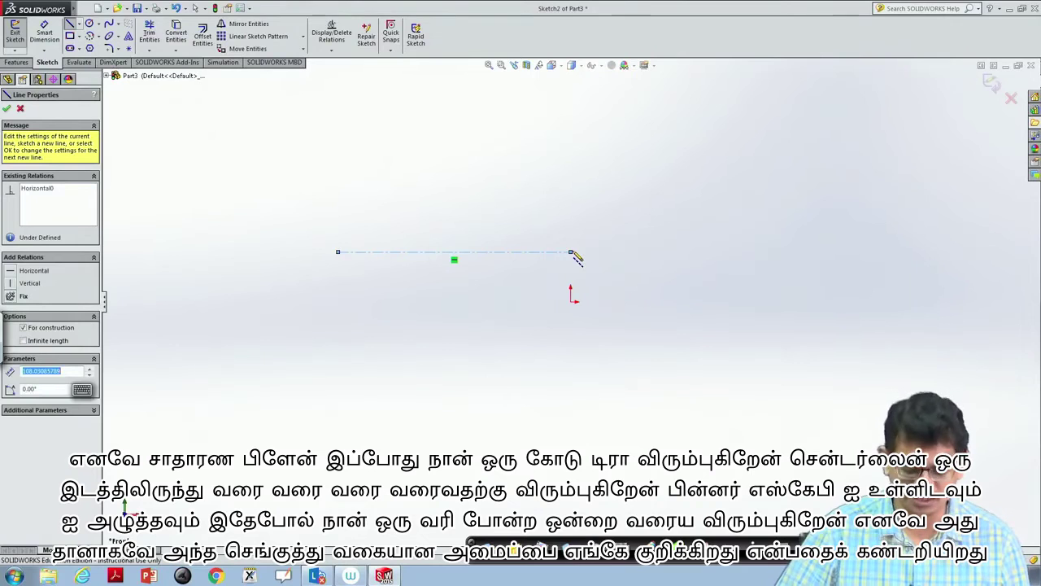
left_click(571, 252)
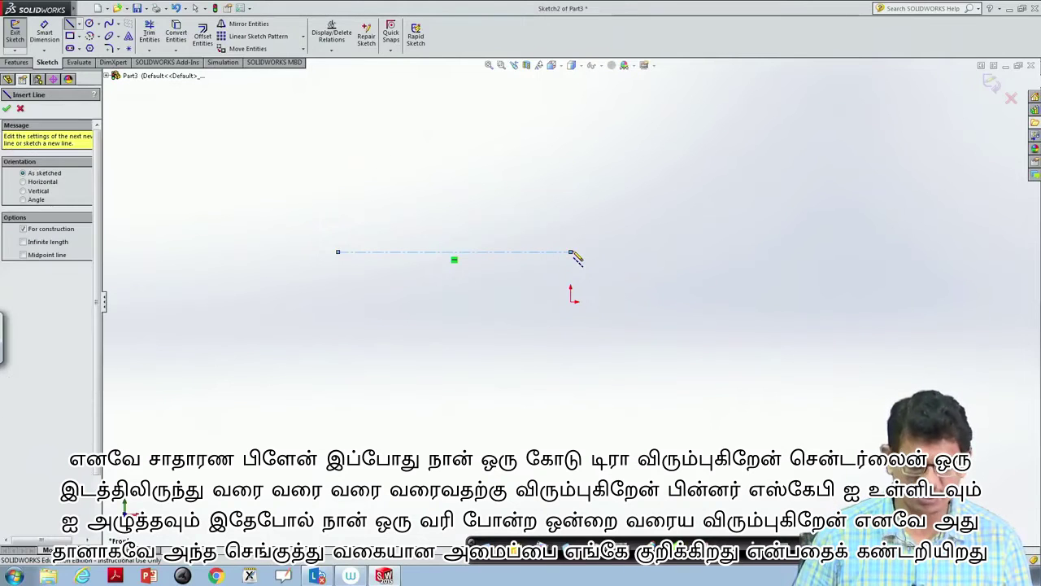
key("Escape")
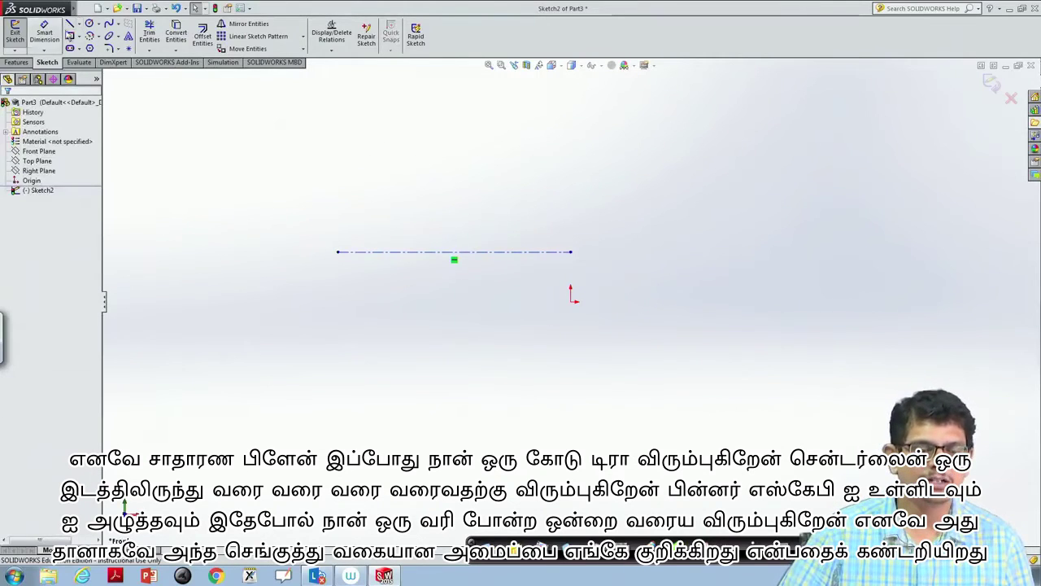
Draw a vertical line about 108.79 long through the centerline's left end, then delete it.
left_click(79, 23)
left_click(94, 30)
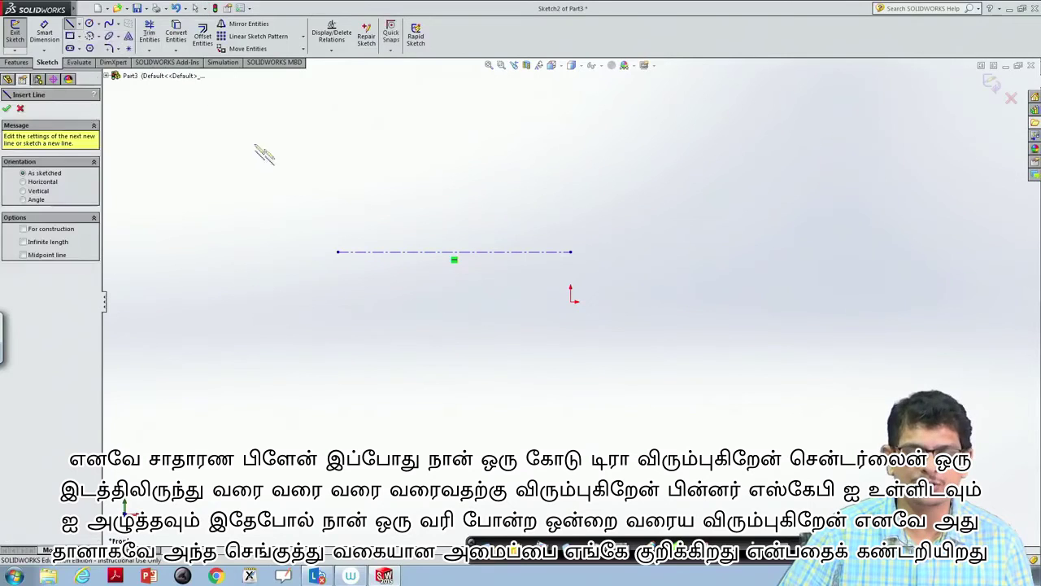
left_click(338, 131)
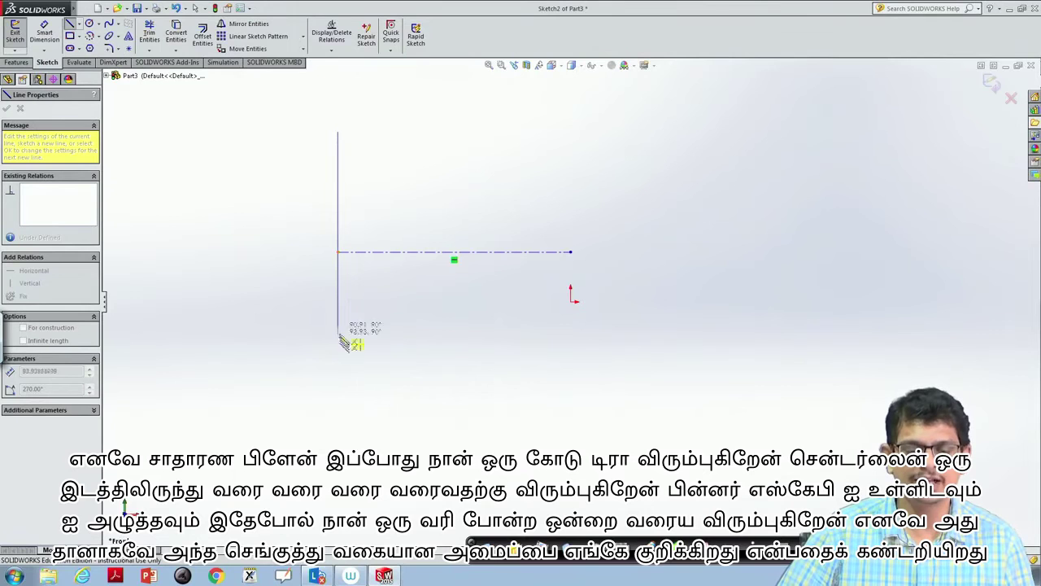
left_click(338, 367)
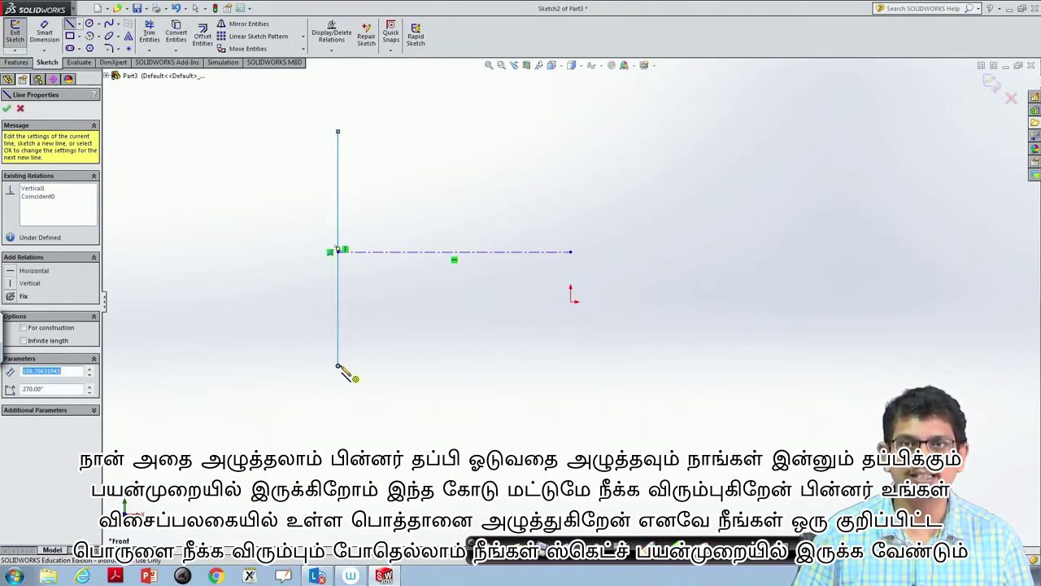
key("Escape")
key("Escape")
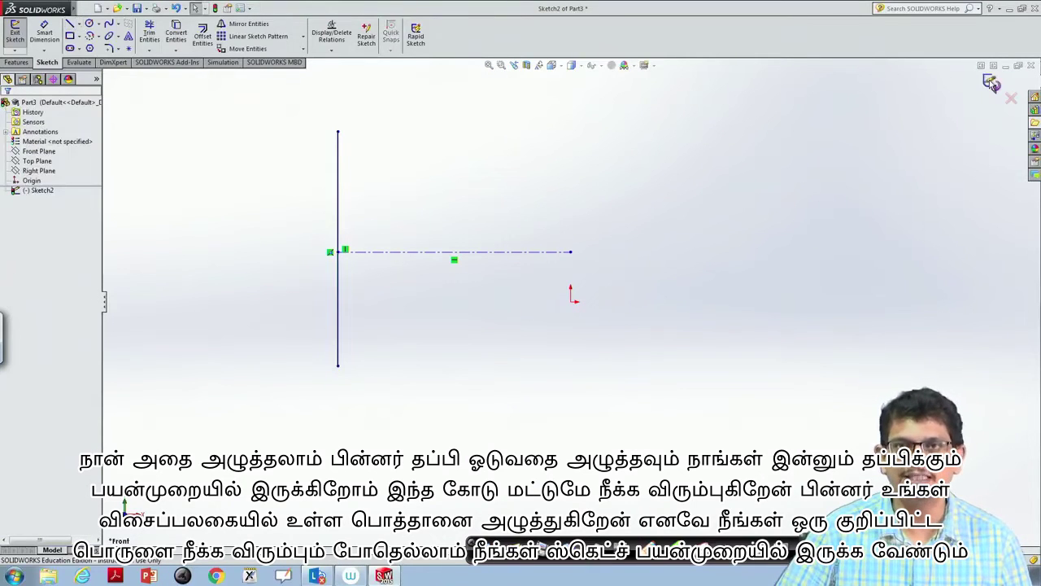
left_click(339, 166)
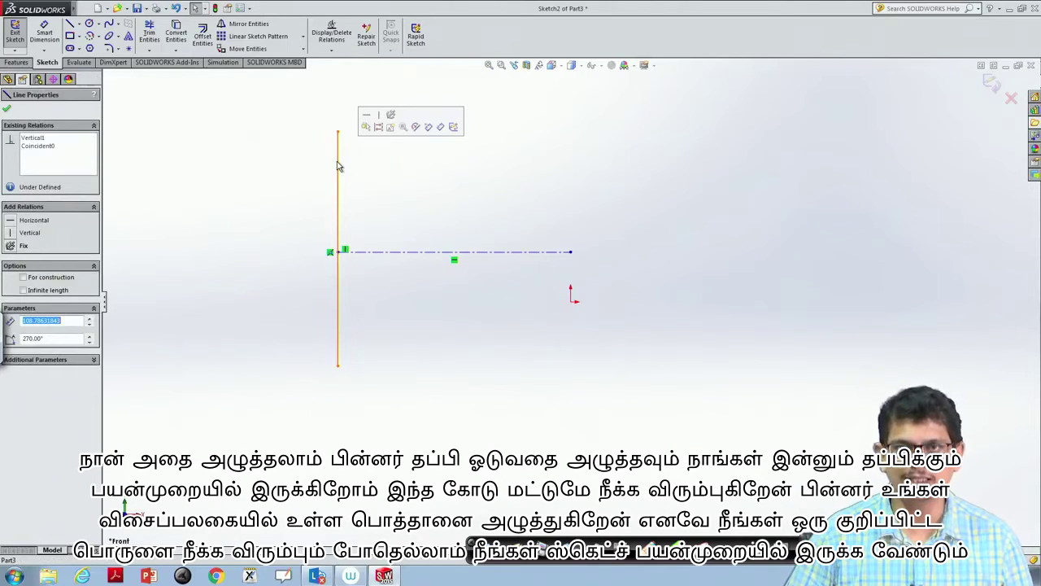
key("Delete")
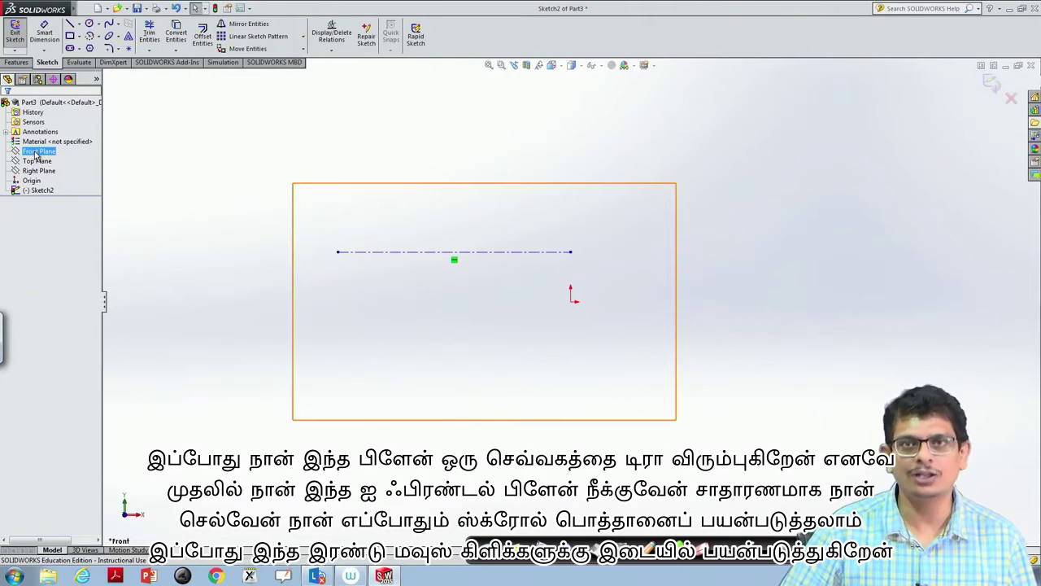
Delete the construction centerline and set the view Normal To the Front Plane.
left_click(363, 252)
key("Delete")
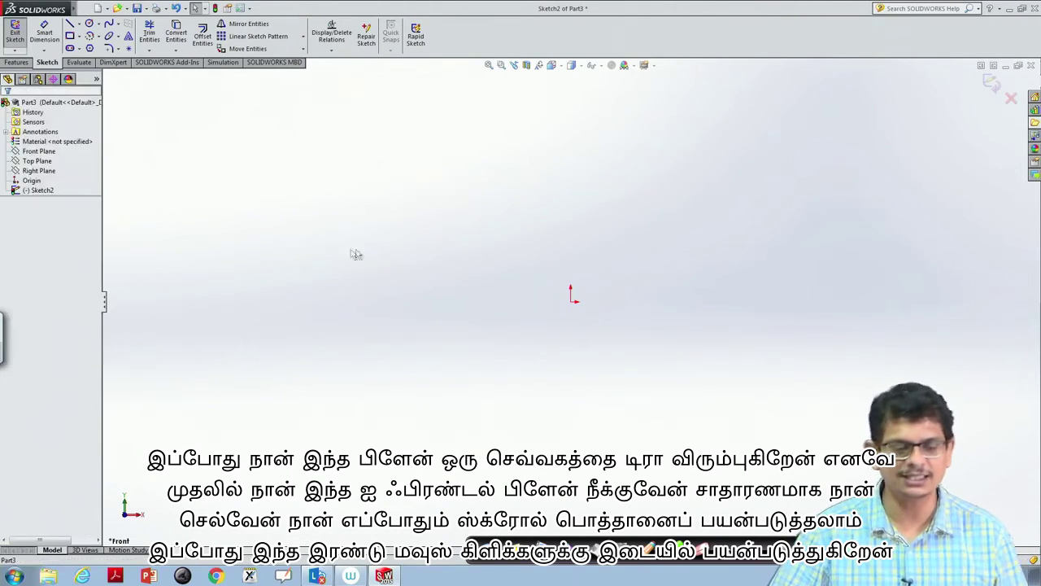
left_click(39, 152)
right_click(43, 155)
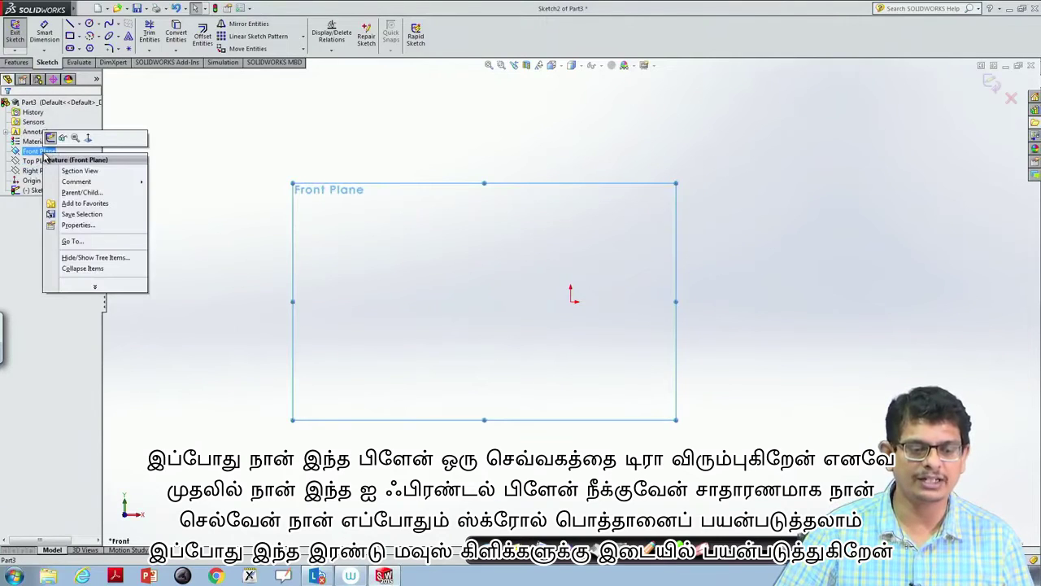
left_click(89, 140)
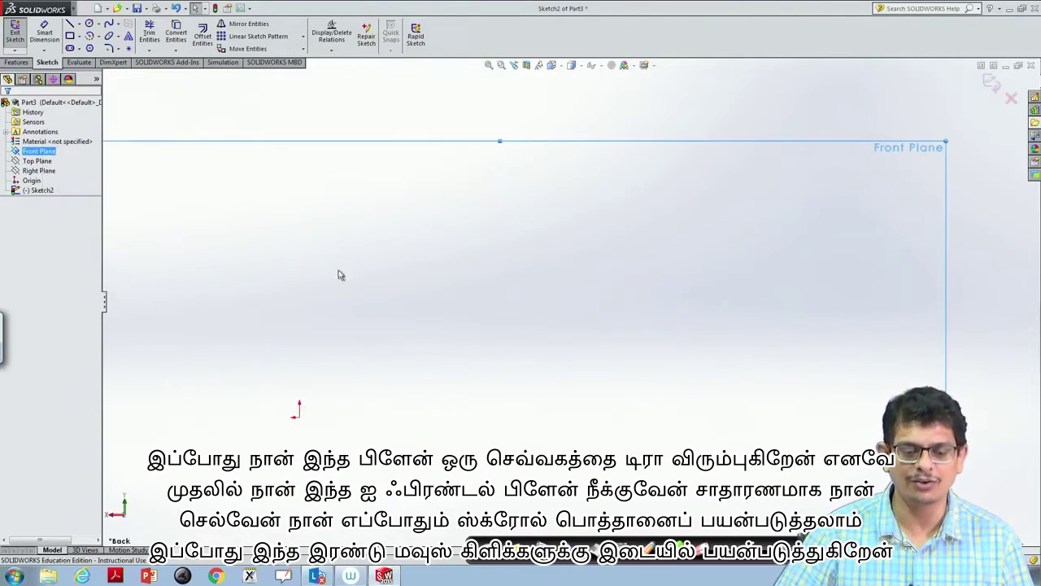
Zoom and fit the view so the Front Plane fills the screen.
scroll(462, 252, "up", 5)
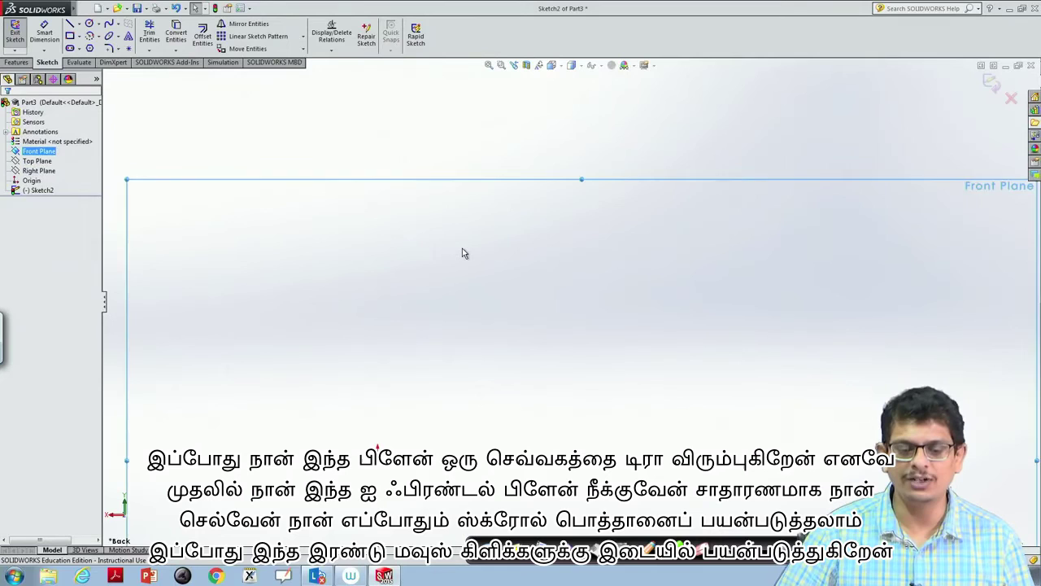
scroll(462, 250, "down", 3)
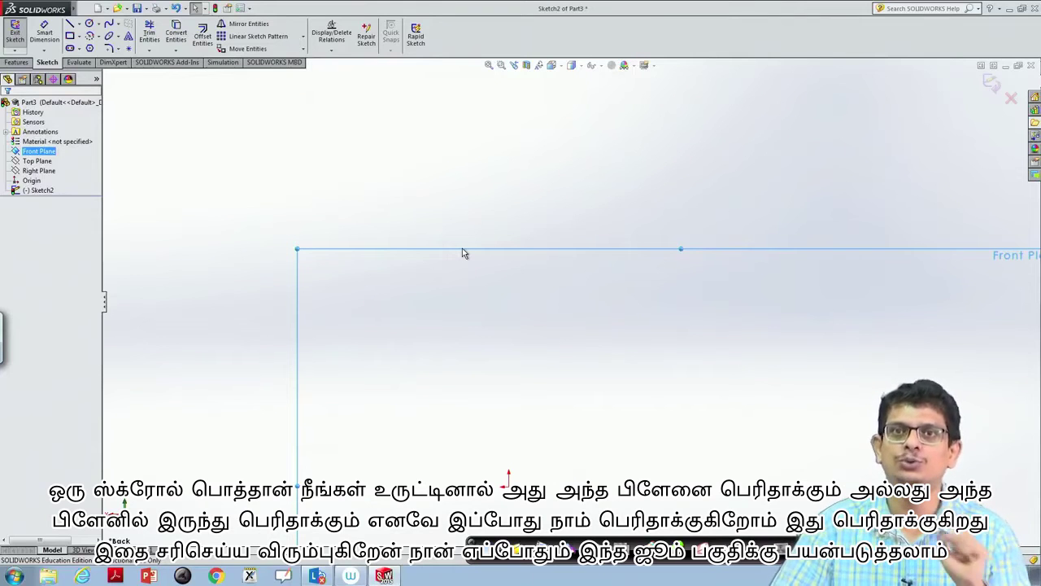
scroll(462, 254, "down", 3)
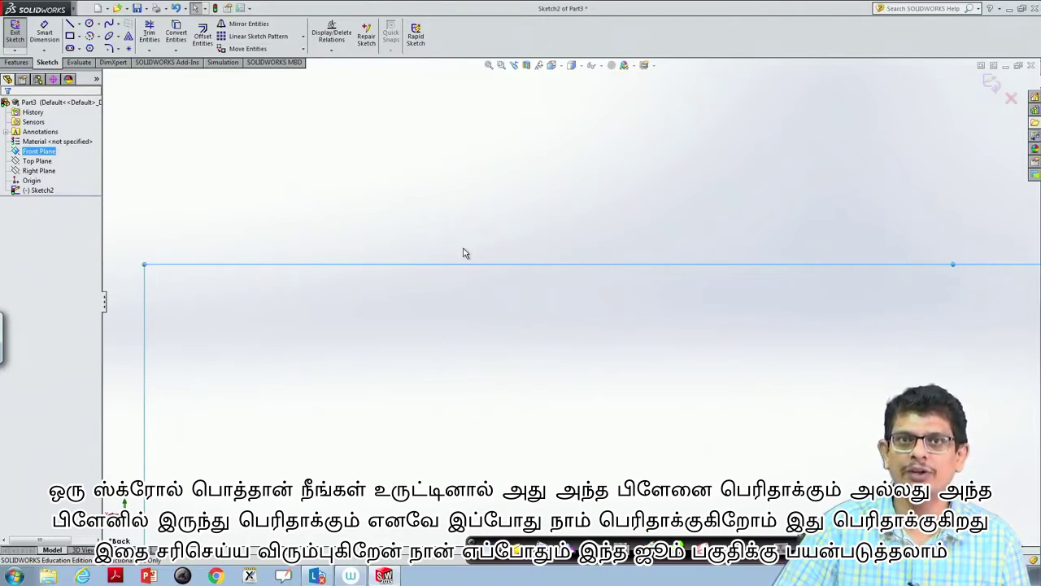
scroll(465, 253, "up", 5)
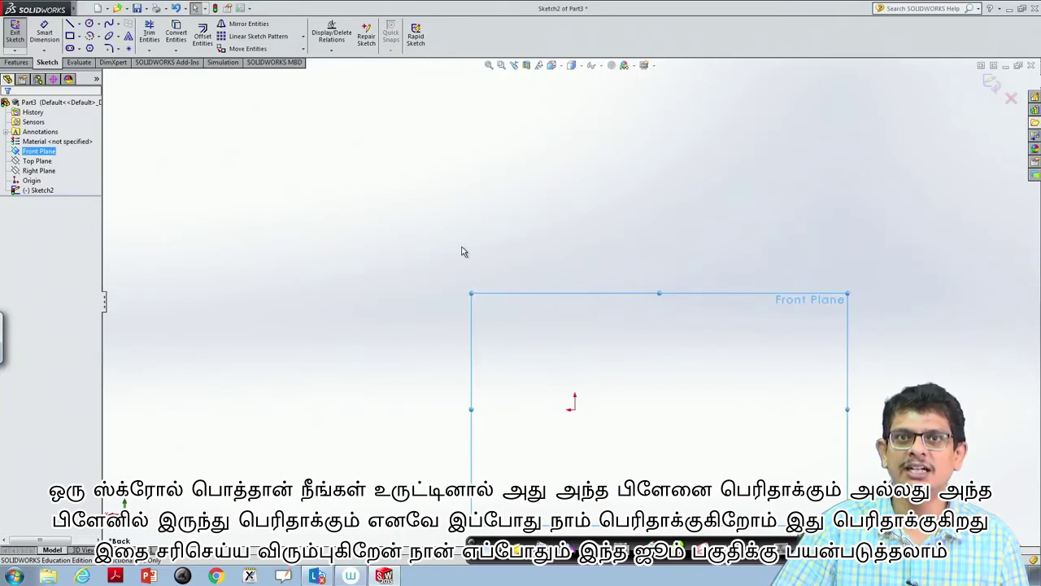
scroll(461, 252, "up", 2)
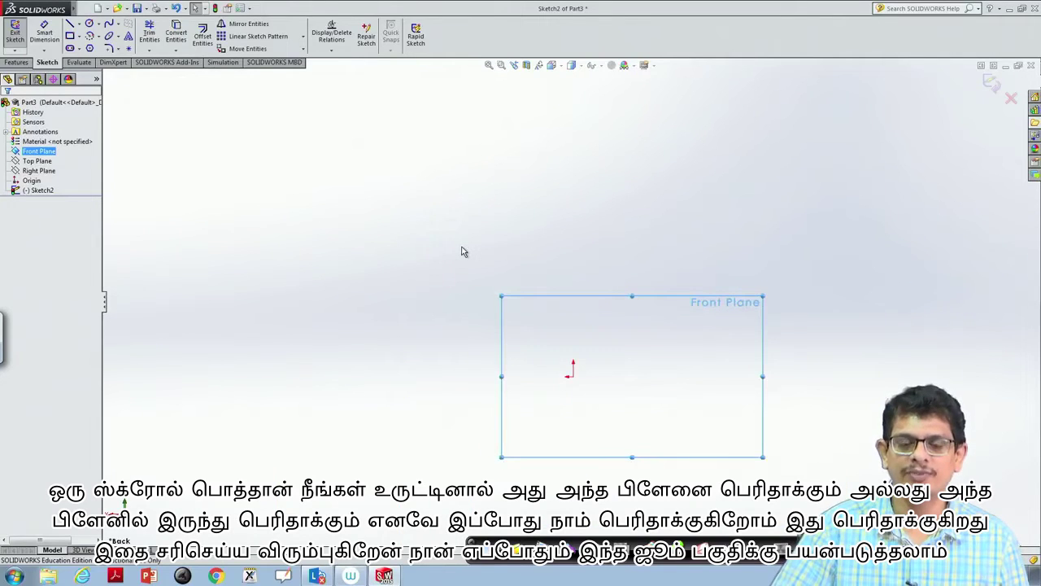
left_click(490, 66)
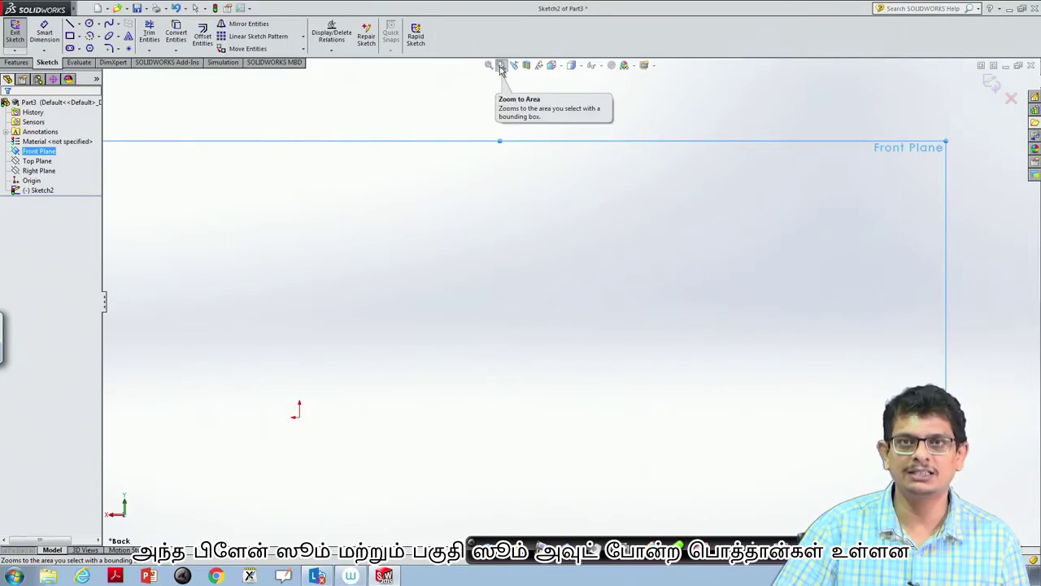
left_click(501, 68)
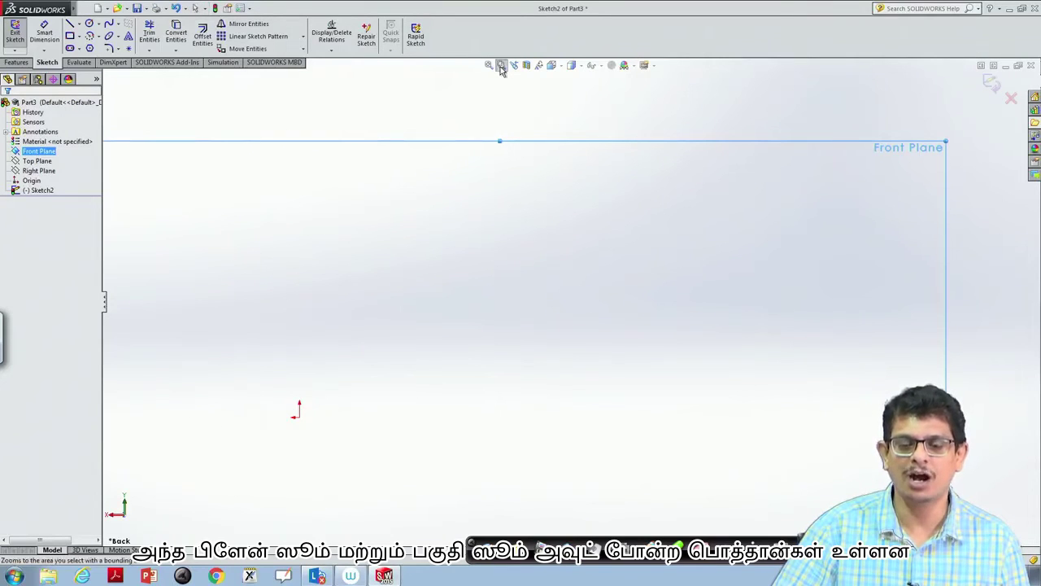
scroll(512, 206, "down", 2)
key("f")
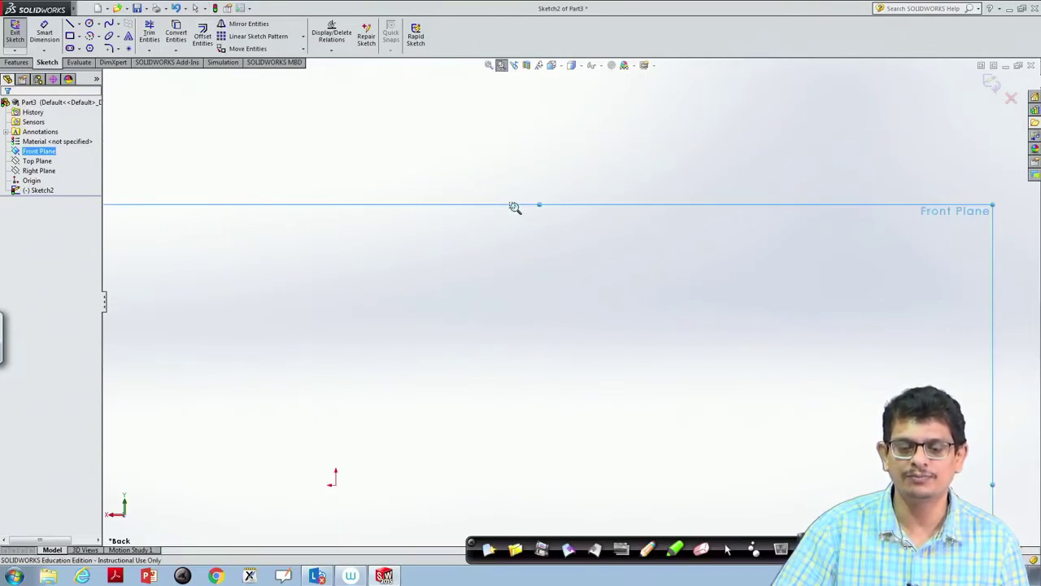
key("shift+z")
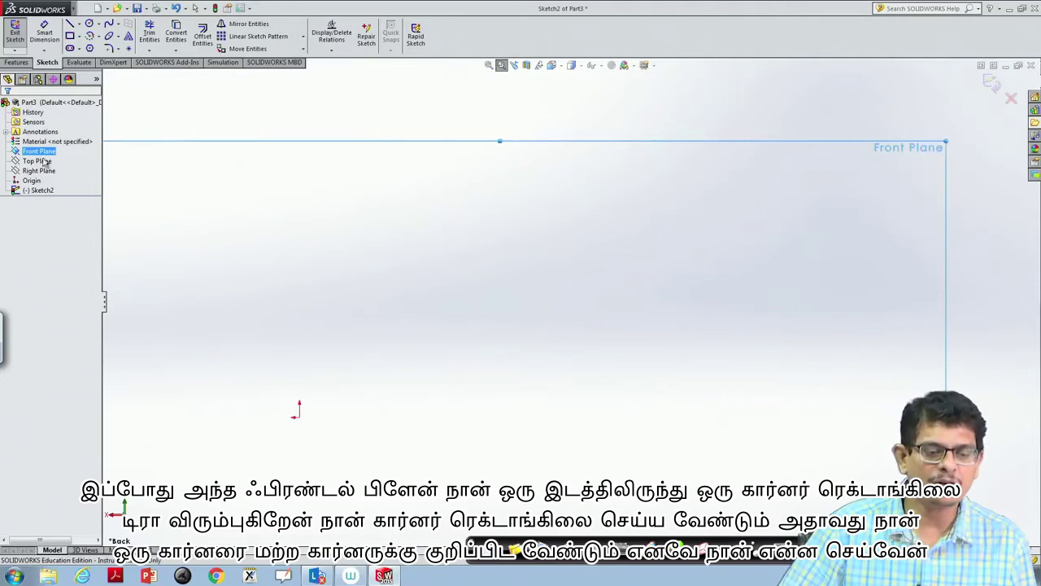
Draw a corner rectangle up and to the left of the origin.
left_click(80, 36)
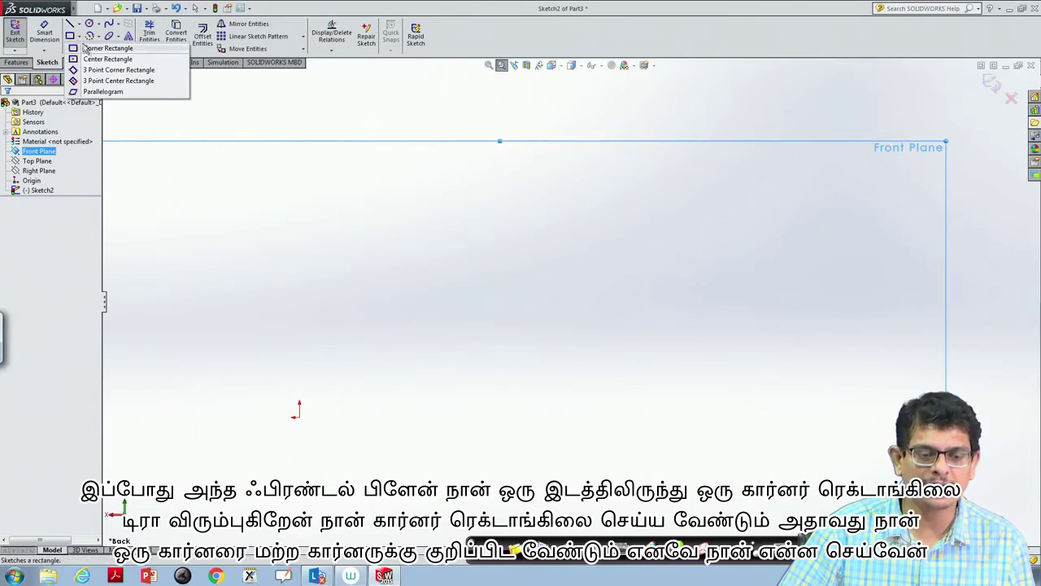
left_click(92, 47)
left_click(201, 194)
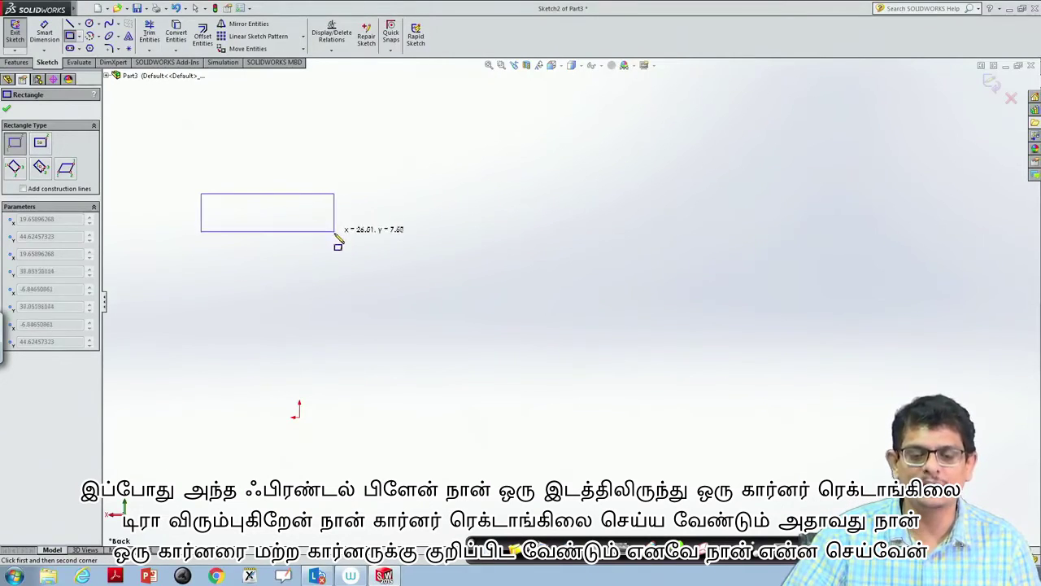
left_click(335, 234)
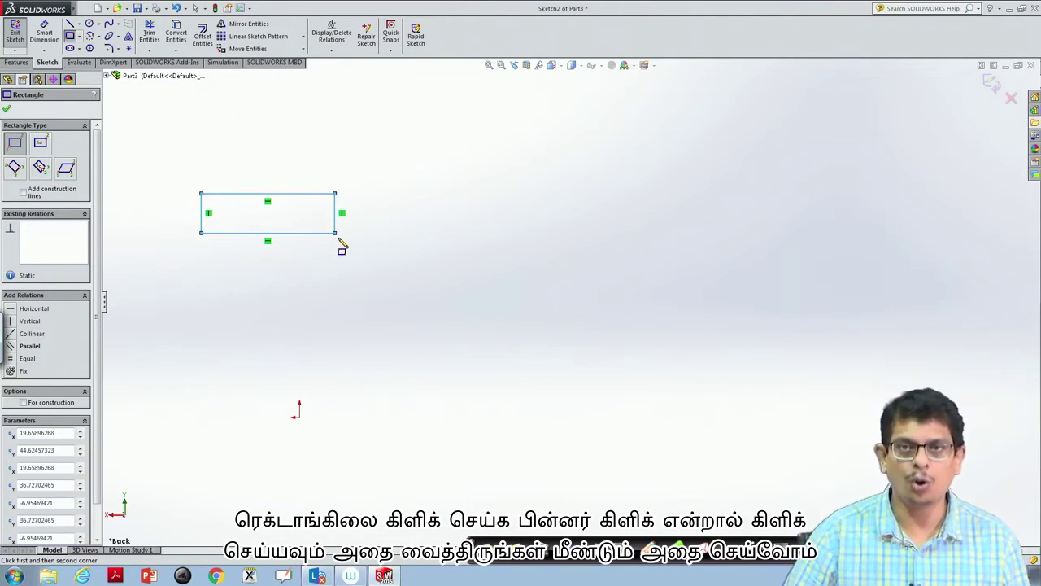
key("Escape")
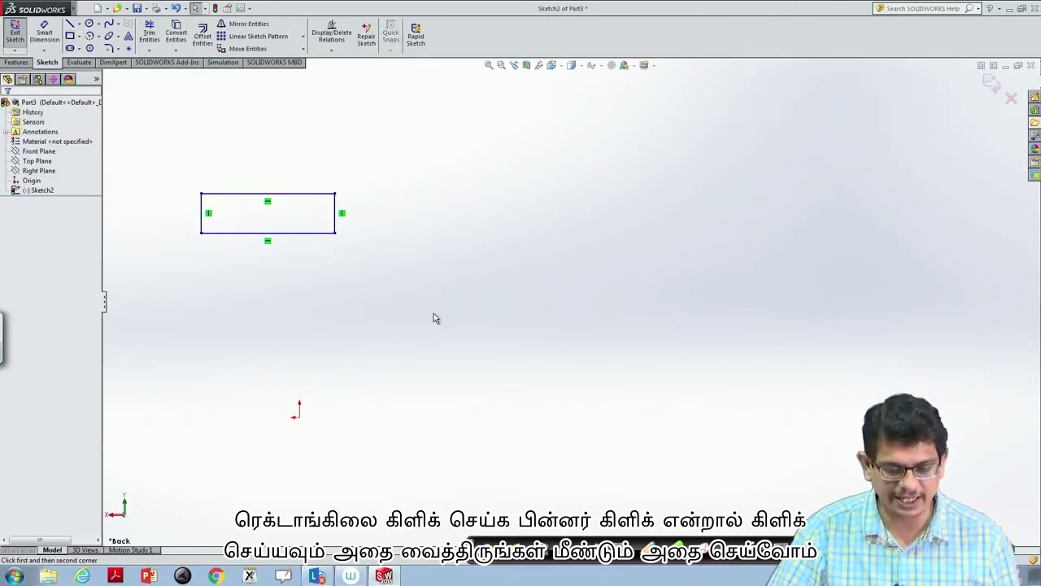
Delete the rectangle's bottom and right edges, then box-select and delete its top and left edges.
left_click(329, 233)
key("Delete")
left_click(332, 232)
key("Delete")
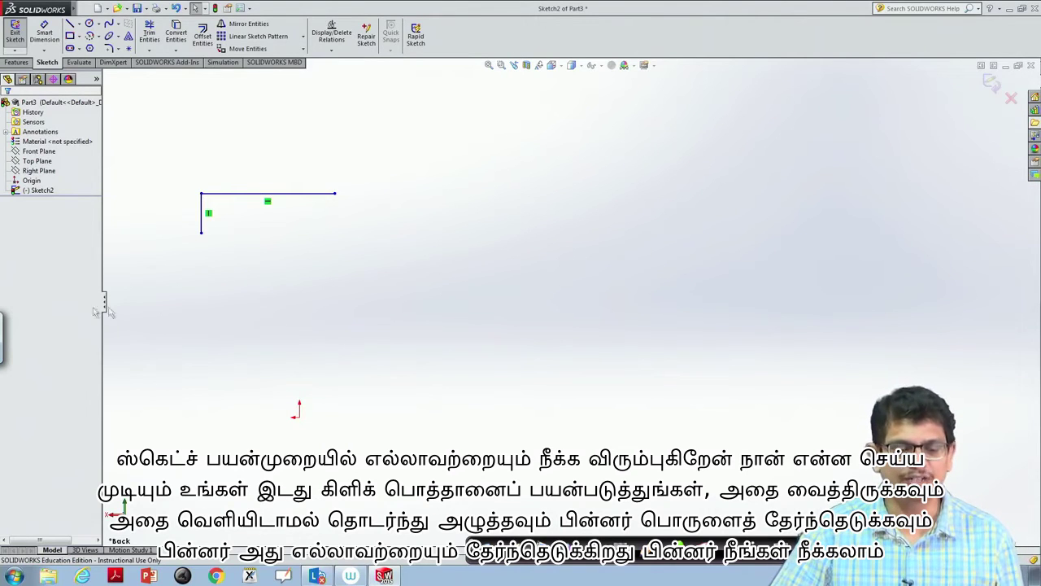
left_click_drag(168, 274, 365, 176)
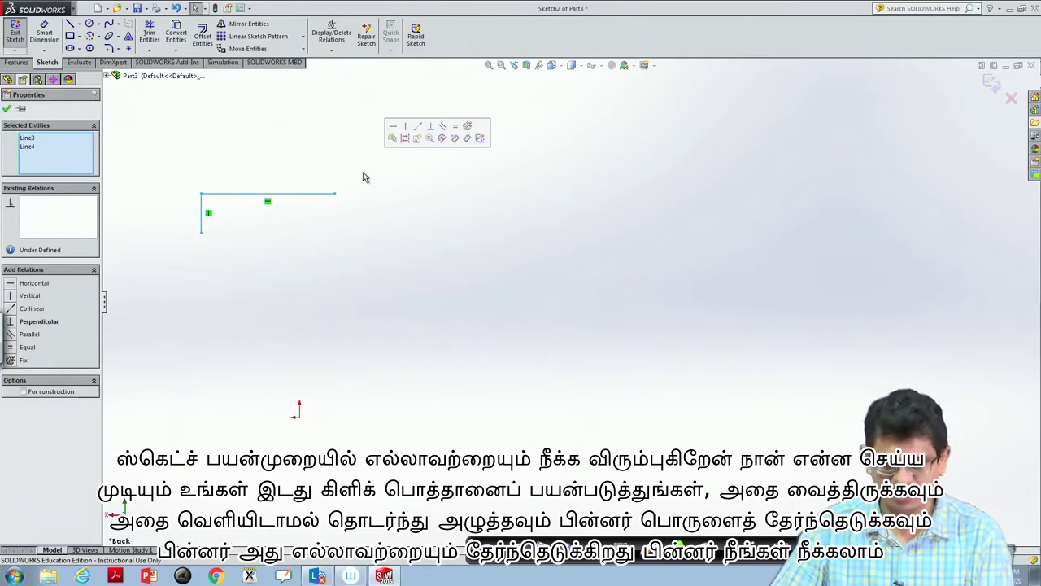
key("Delete")
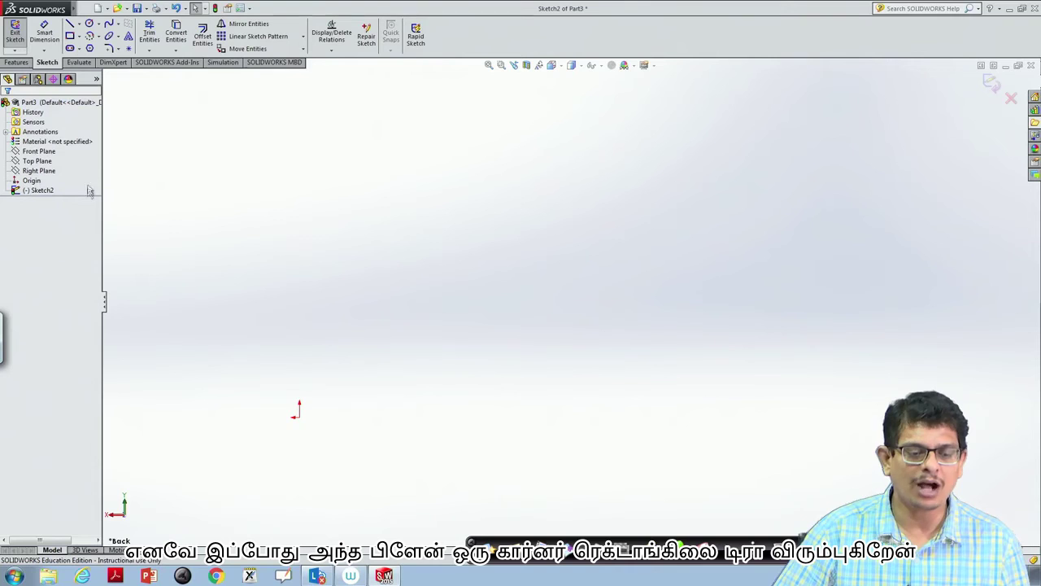
Face the Front Plane and drag a corner rectangle of about 49.22 by 30.08 up-left of the origin.
right_click(55, 156)
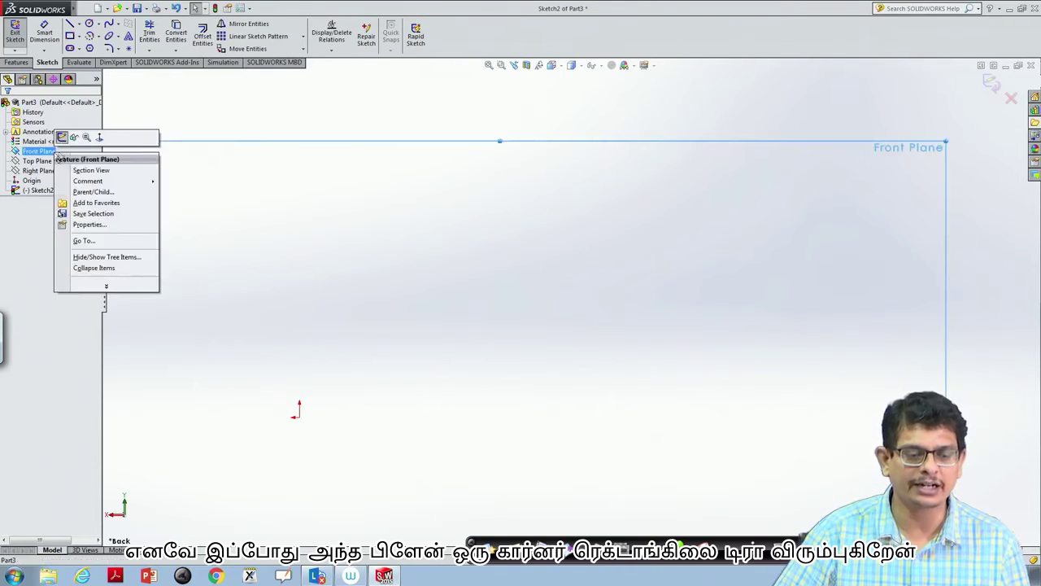
left_click(99, 138)
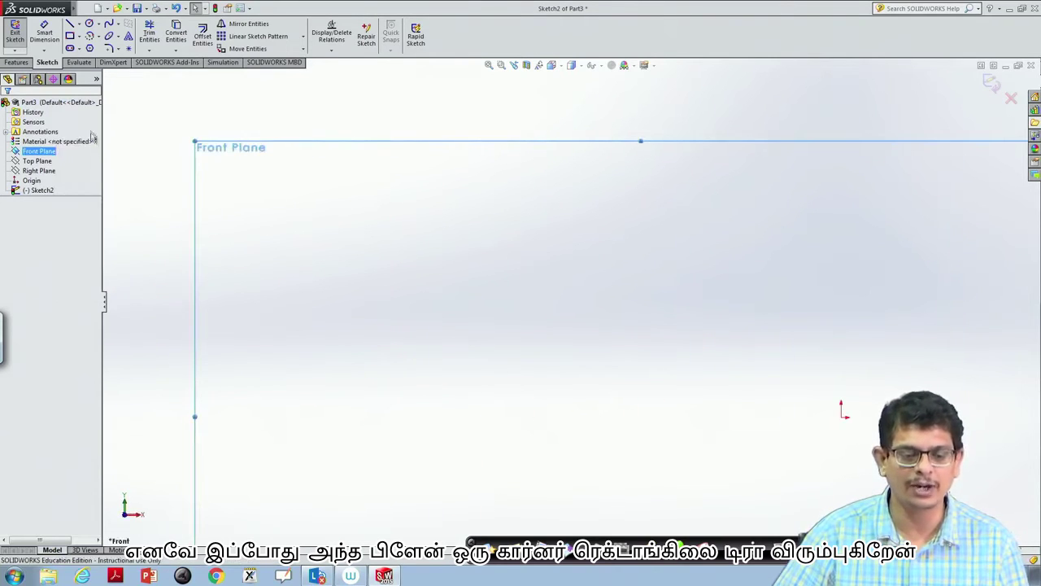
left_click(80, 38)
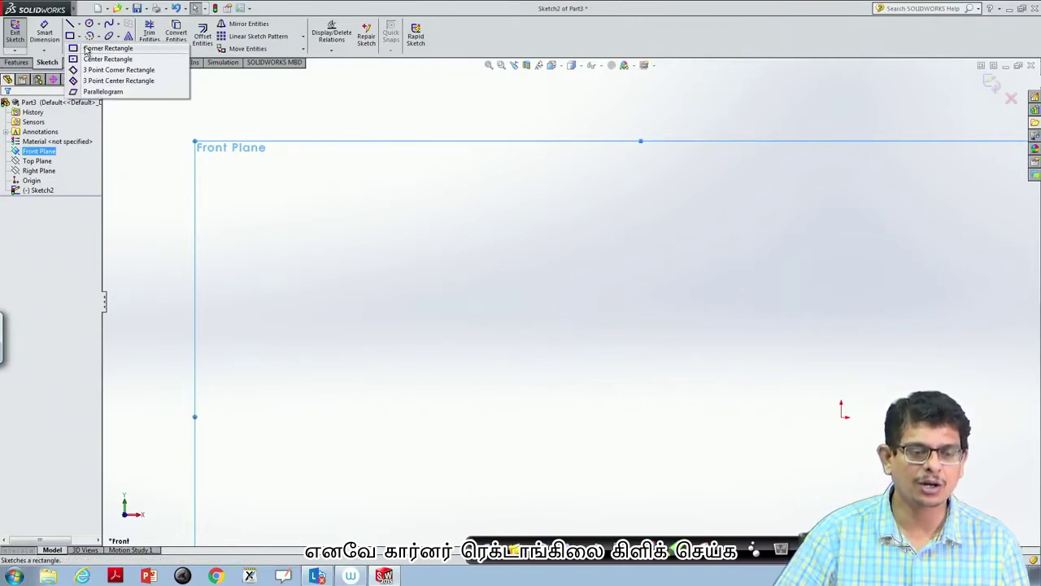
left_click(88, 49)
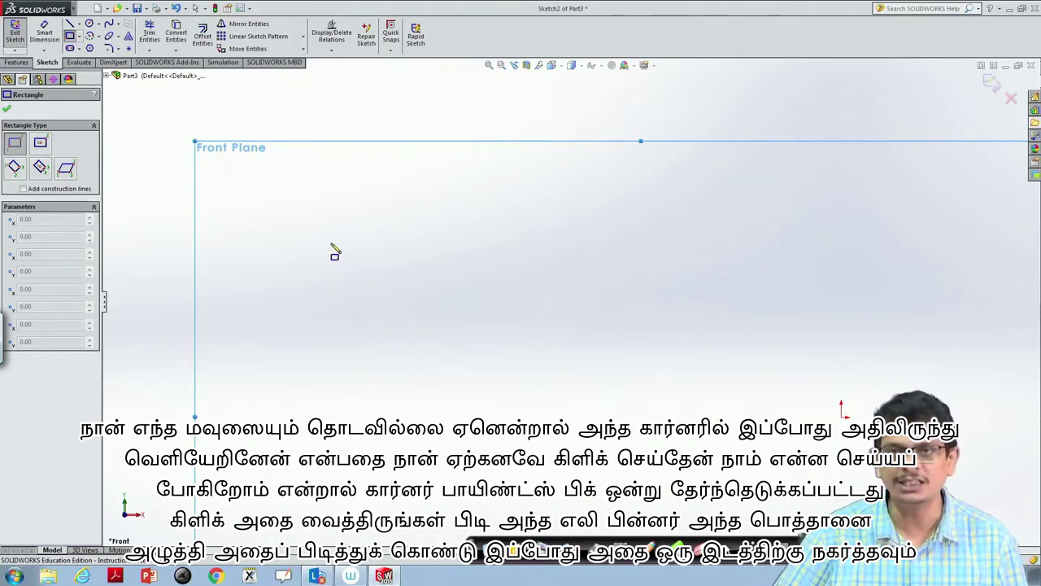
mouse_move(326, 244)
left_mouse_down()
mouse_move(363, 252)
mouse_move(487, 350)
mouse_move(576, 399)
left_mouse_up()
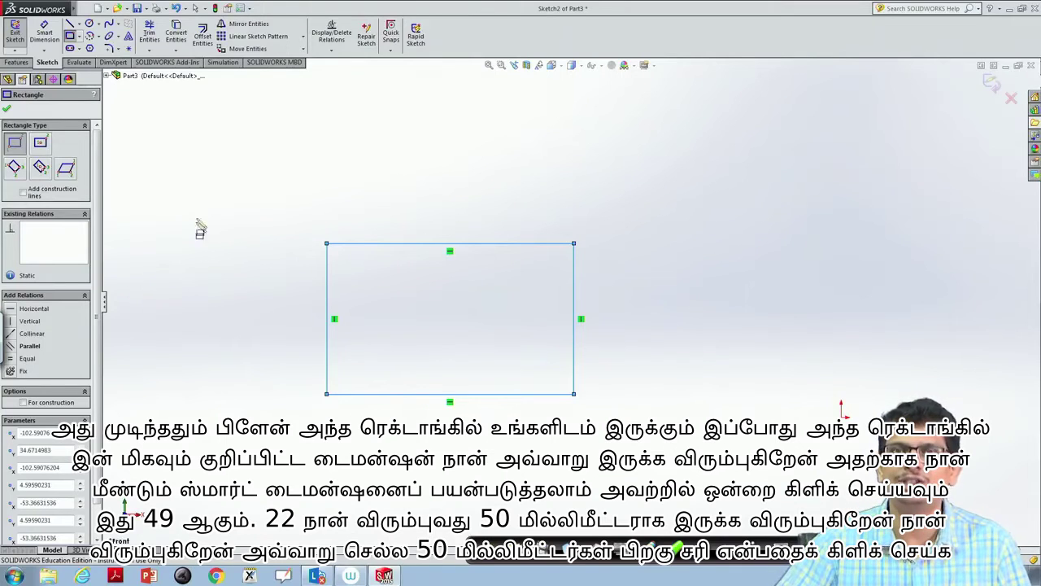
left_click(45, 32)
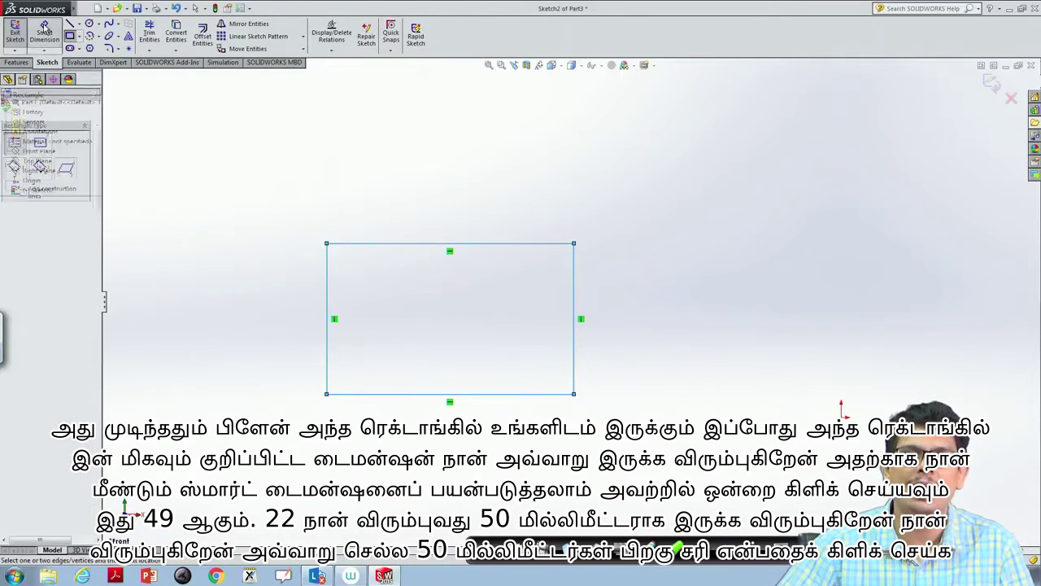
left_click(423, 245)
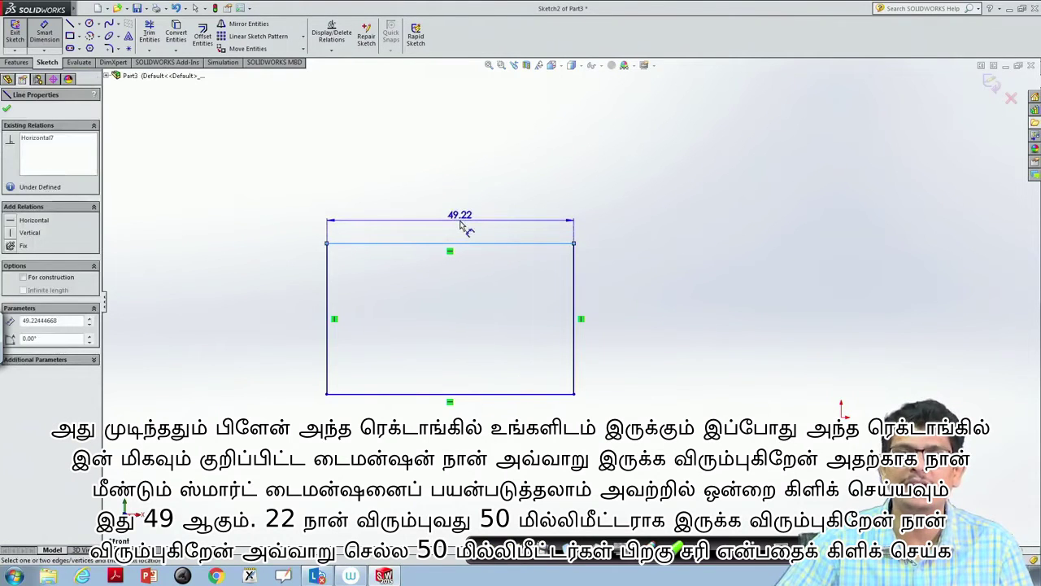
left_click(463, 228)
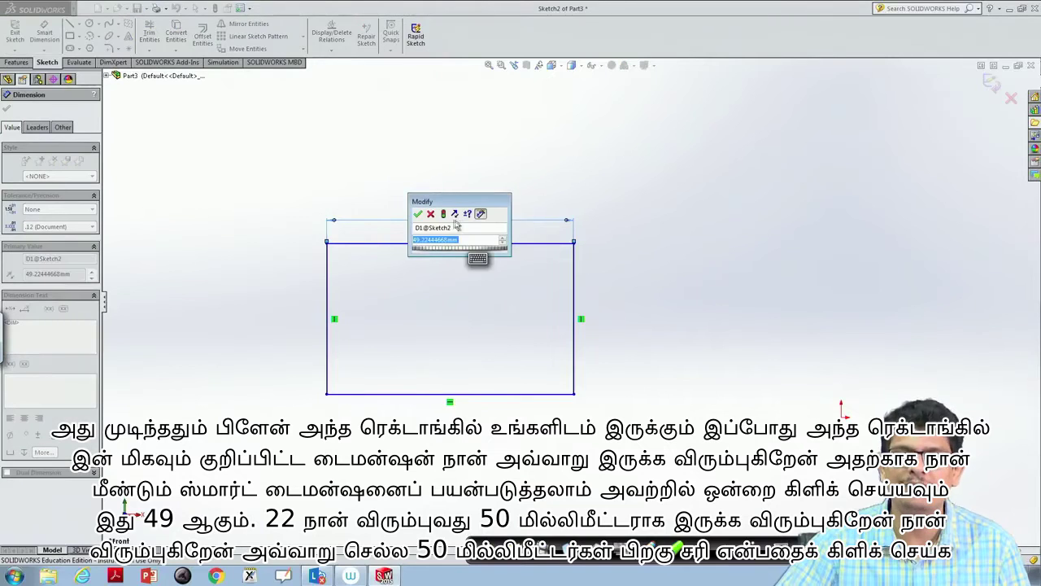
type("50")
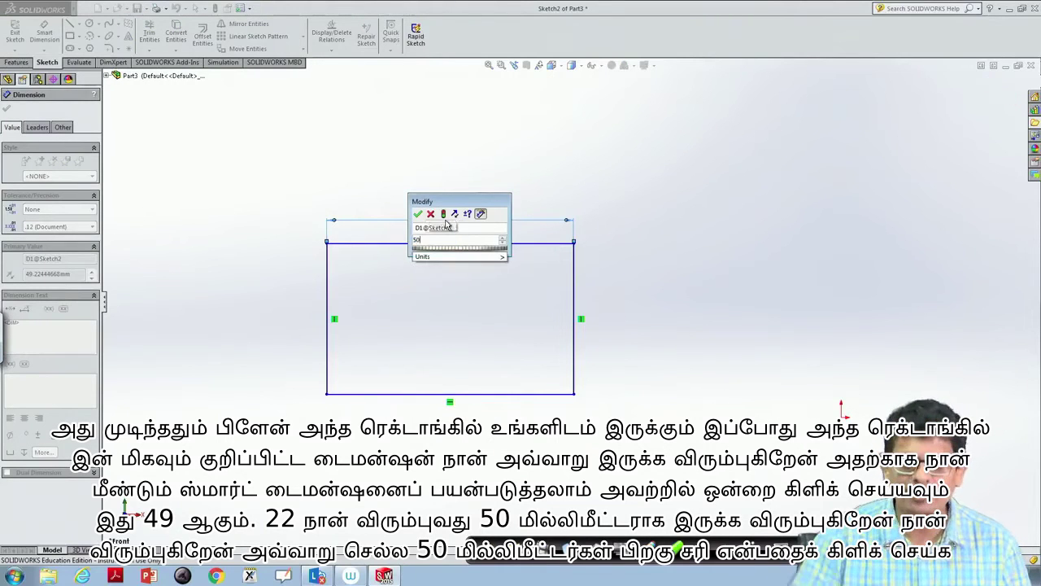
mouse_move(498, 257)
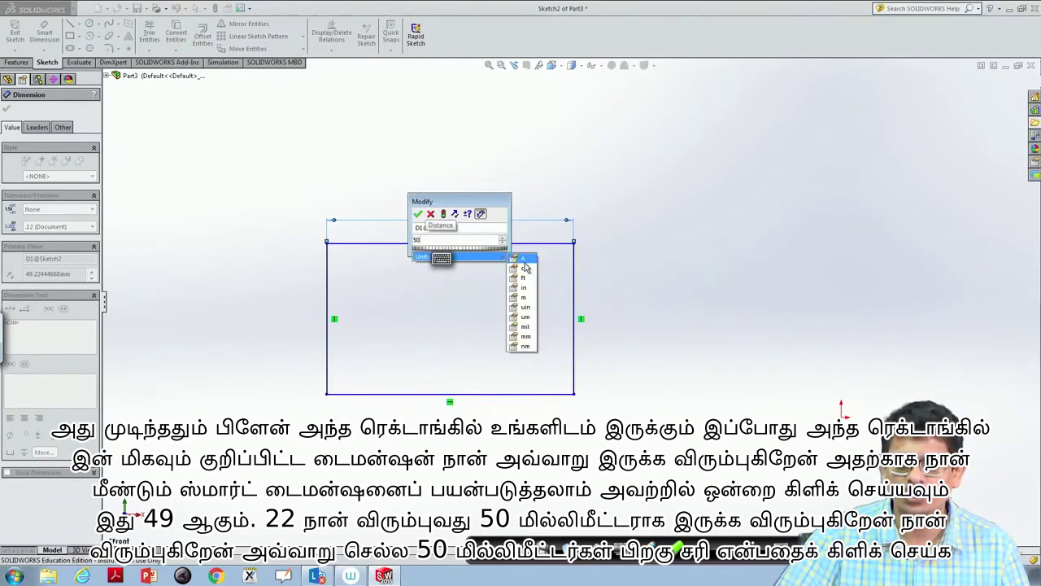
left_click(527, 336)
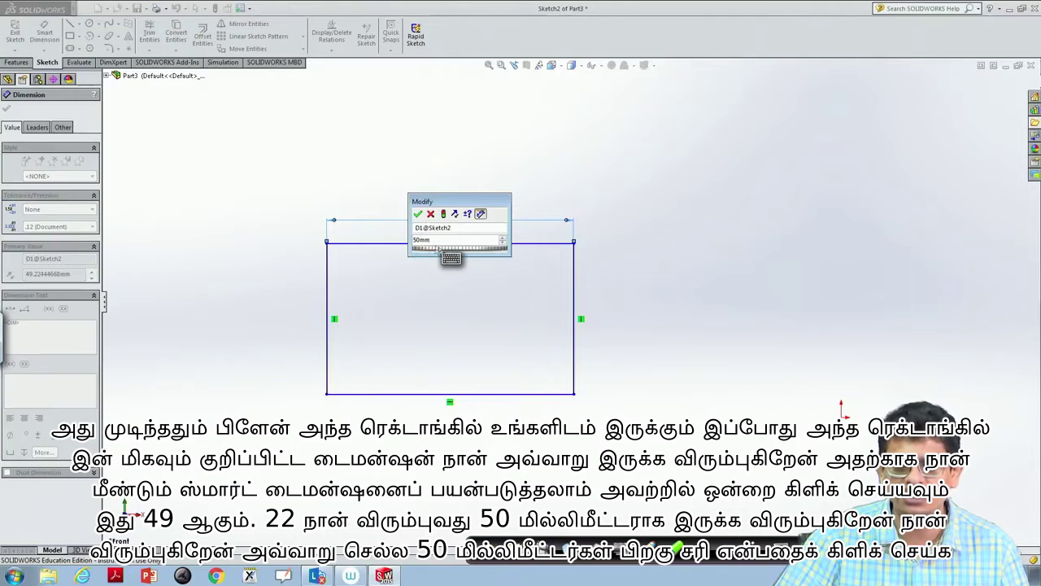
left_click(418, 216)
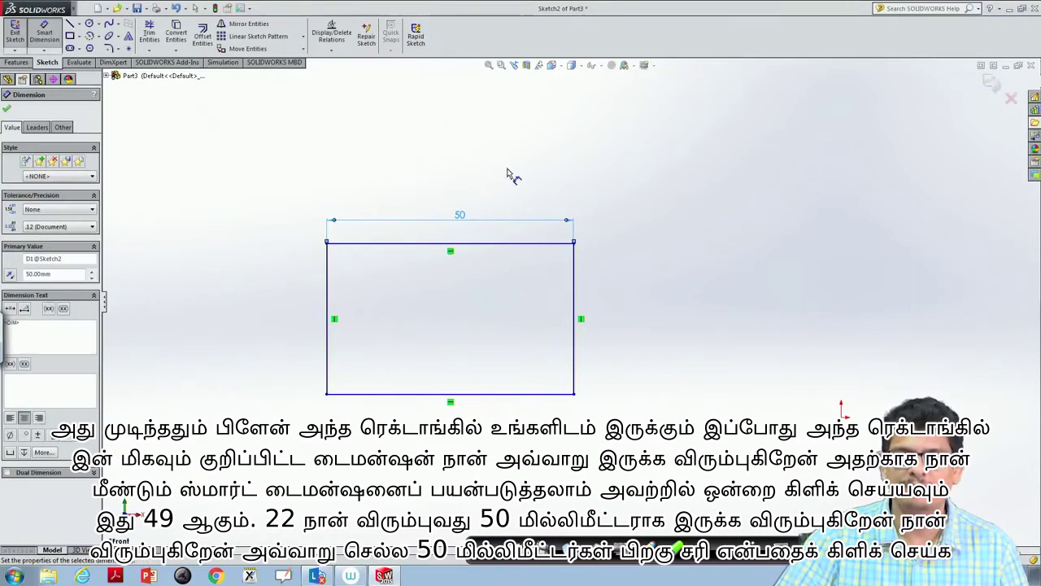
key("Escape")
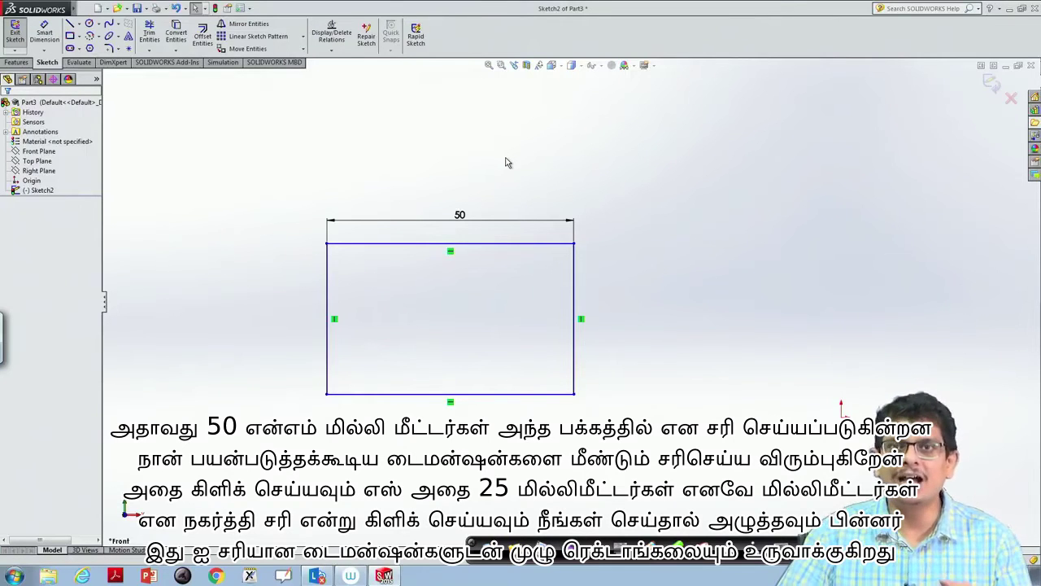
Dimension the rectangle's left edge to a 25 mm height.
left_click(44, 33)
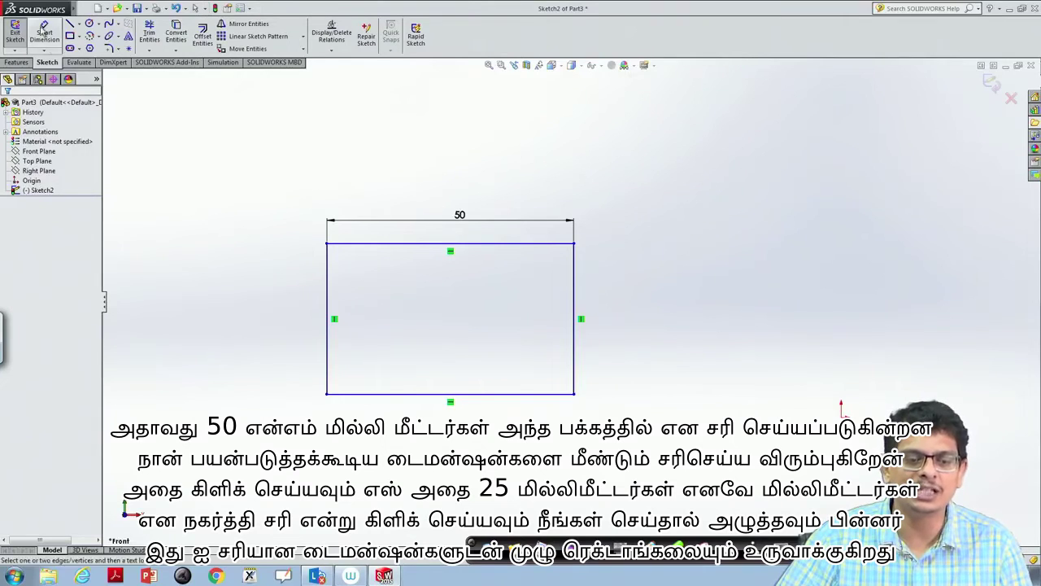
left_click(330, 298)
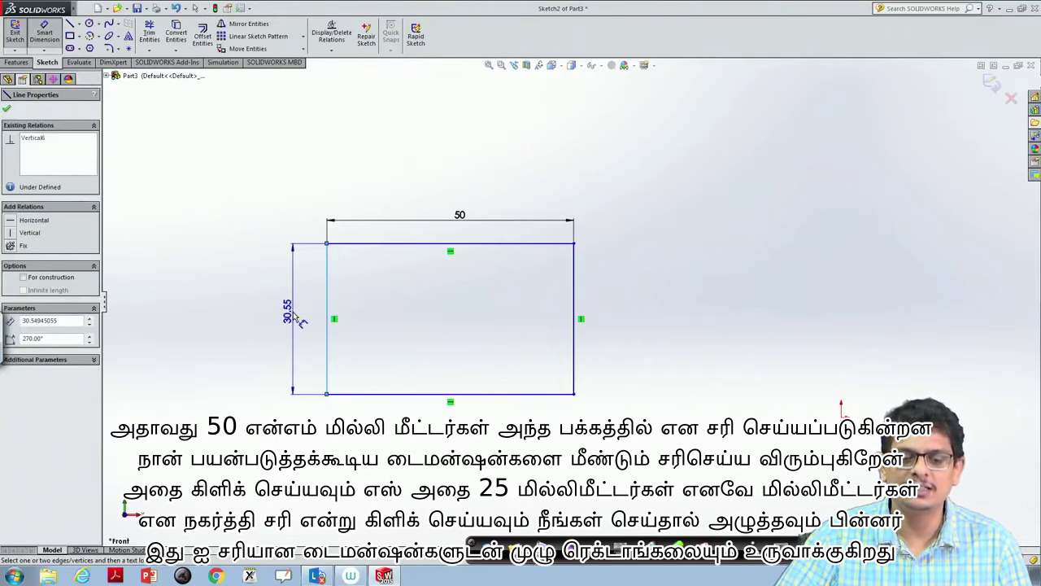
left_click(296, 318)
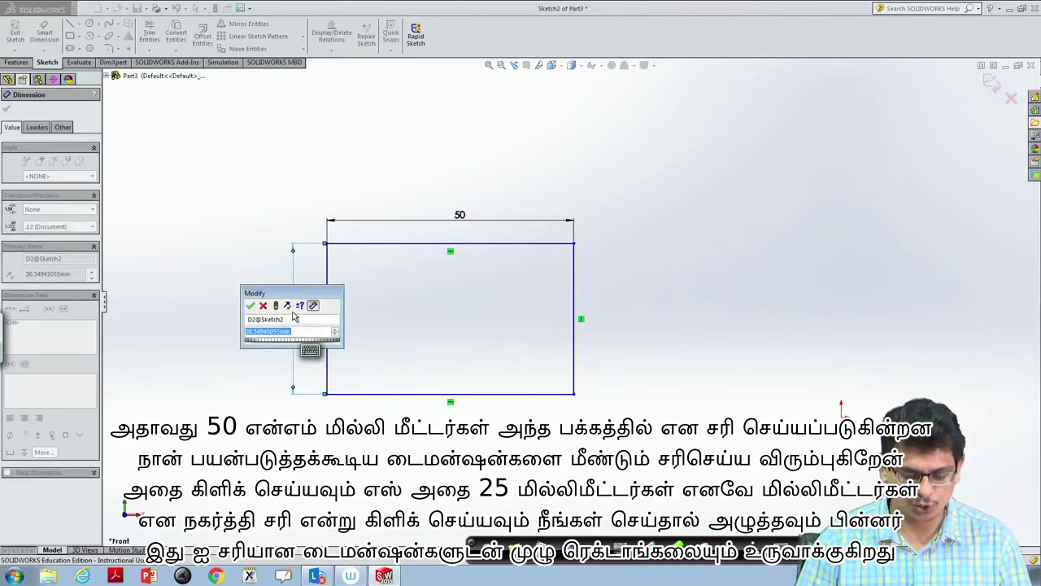
type("25")
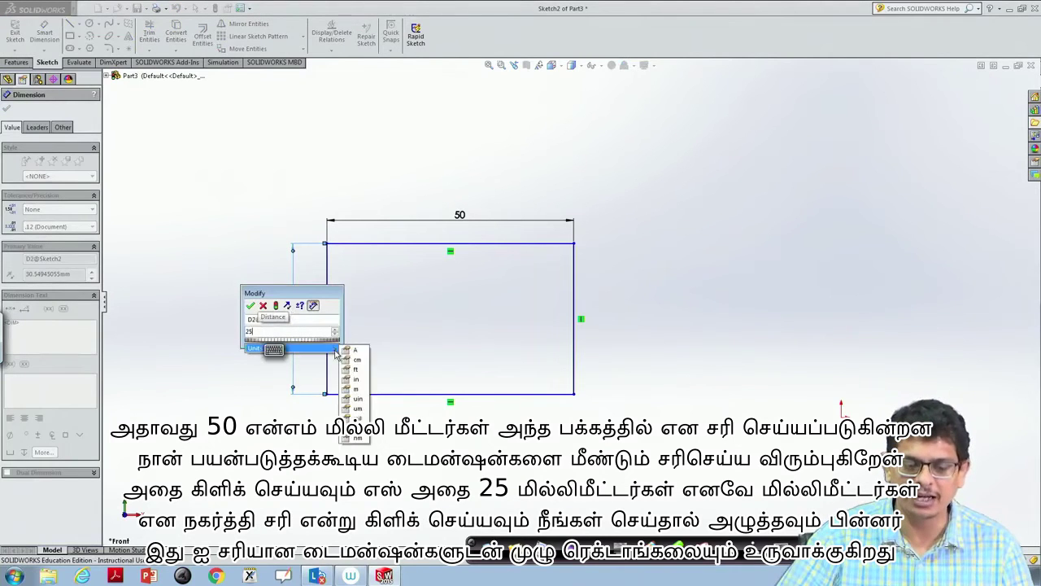
left_click(354, 428)
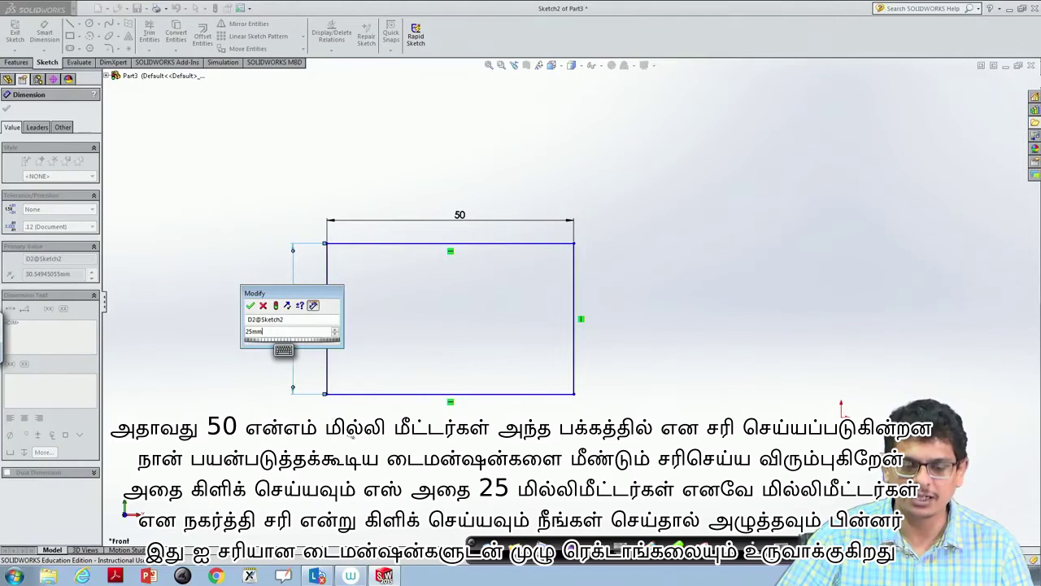
left_click(250, 305)
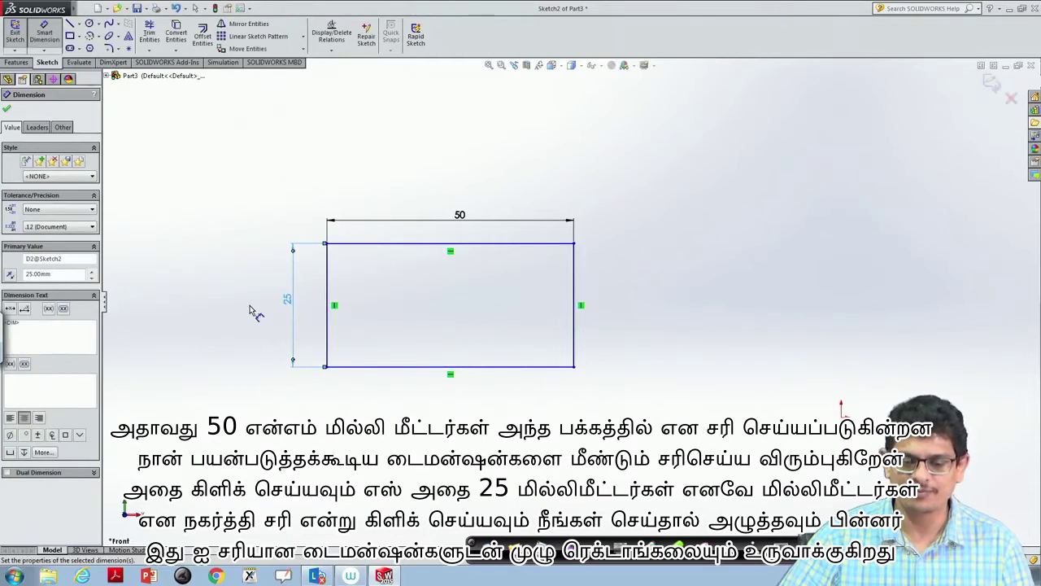
left_click(251, 310)
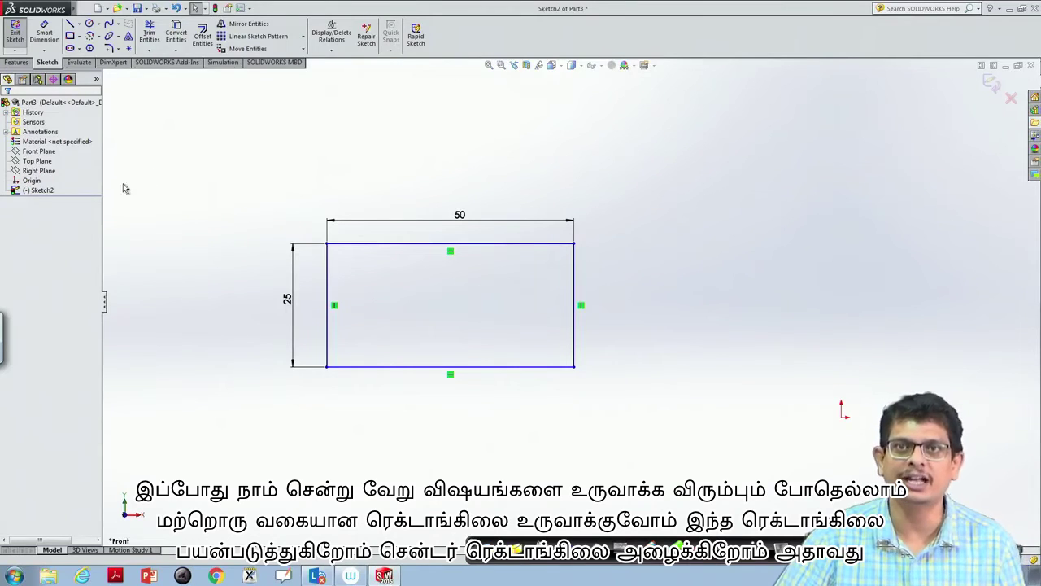
Open the Rectangle tool's flyout listing the rectangle types.
left_click(78, 37)
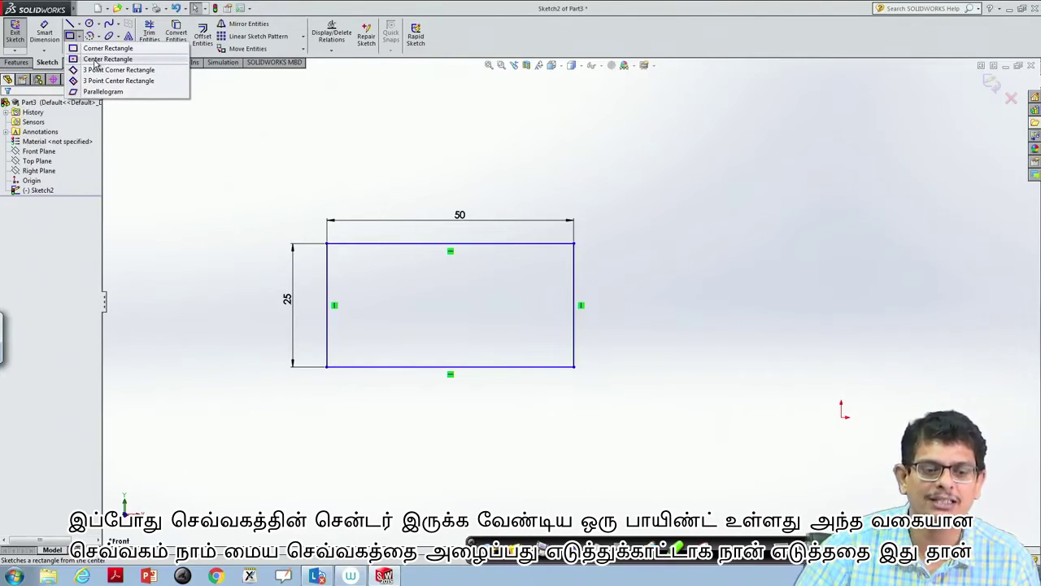
Draw a tall, narrow Center Rectangle centred on the origin.
left_click(96, 60)
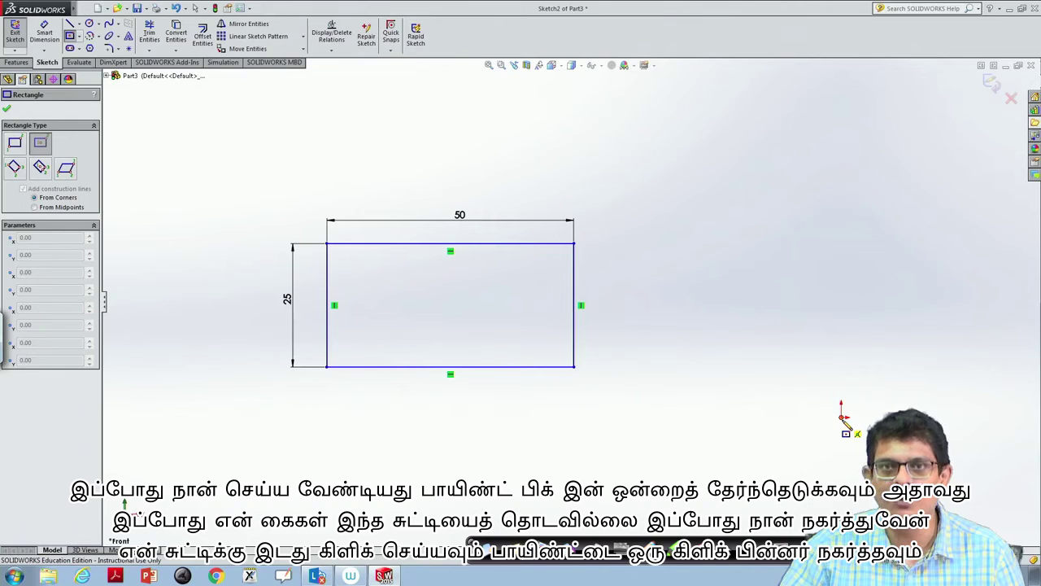
left_click(841, 418)
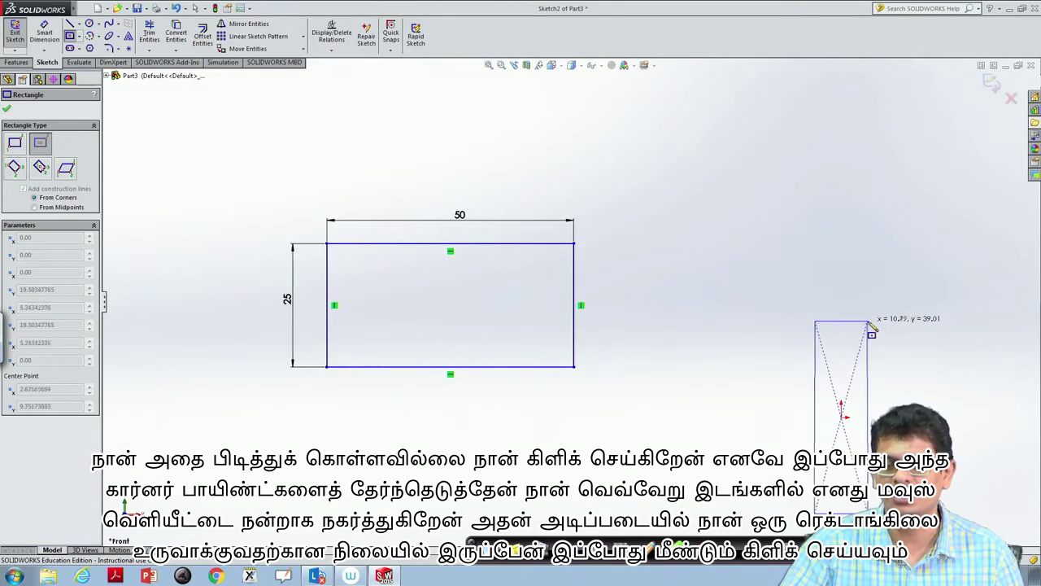
left_click(876, 324)
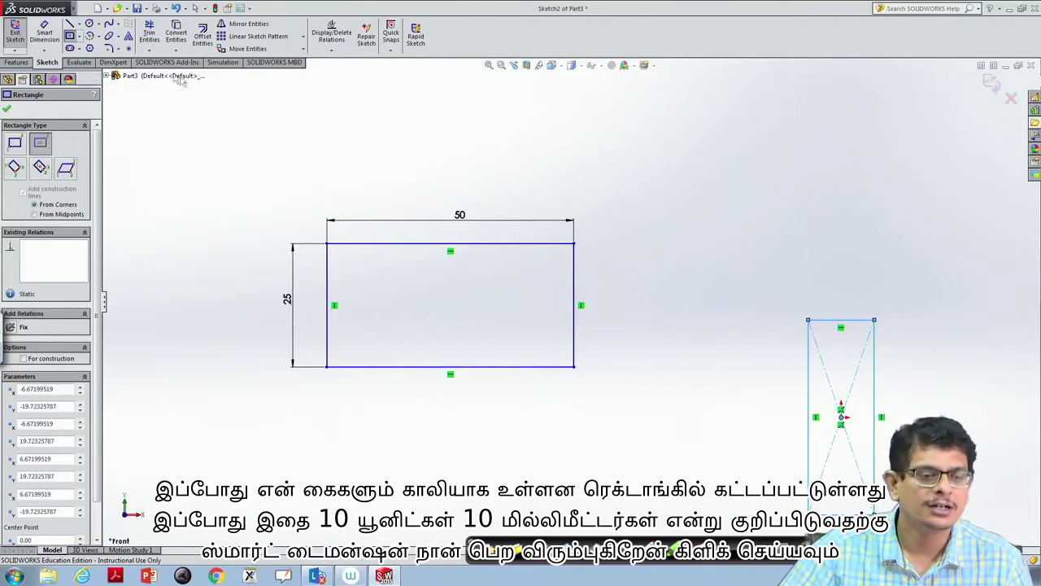
Dimension the narrow rectangle's top edge to a 10 mm width.
left_click(44, 34)
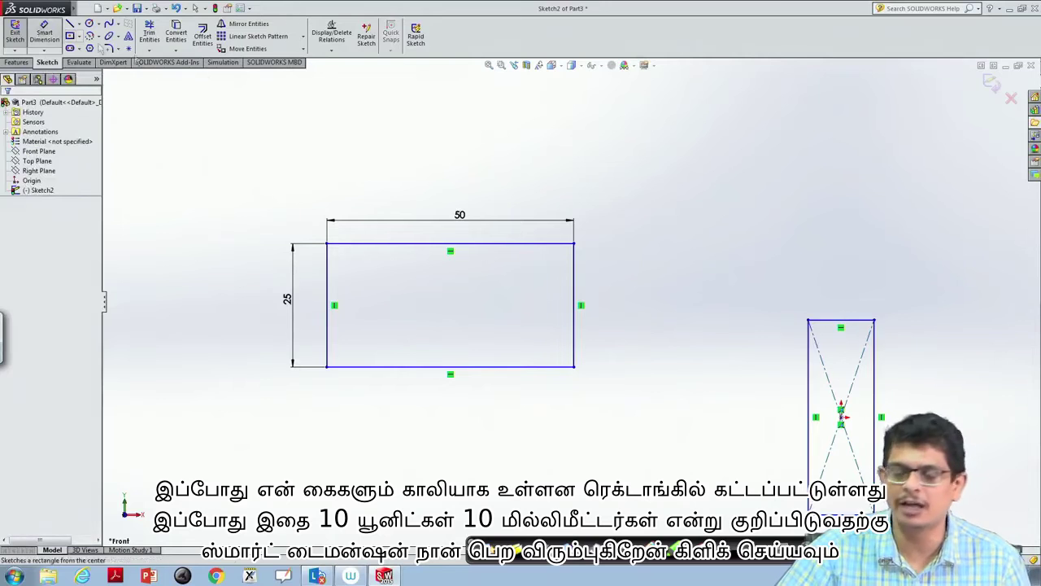
left_click(859, 325)
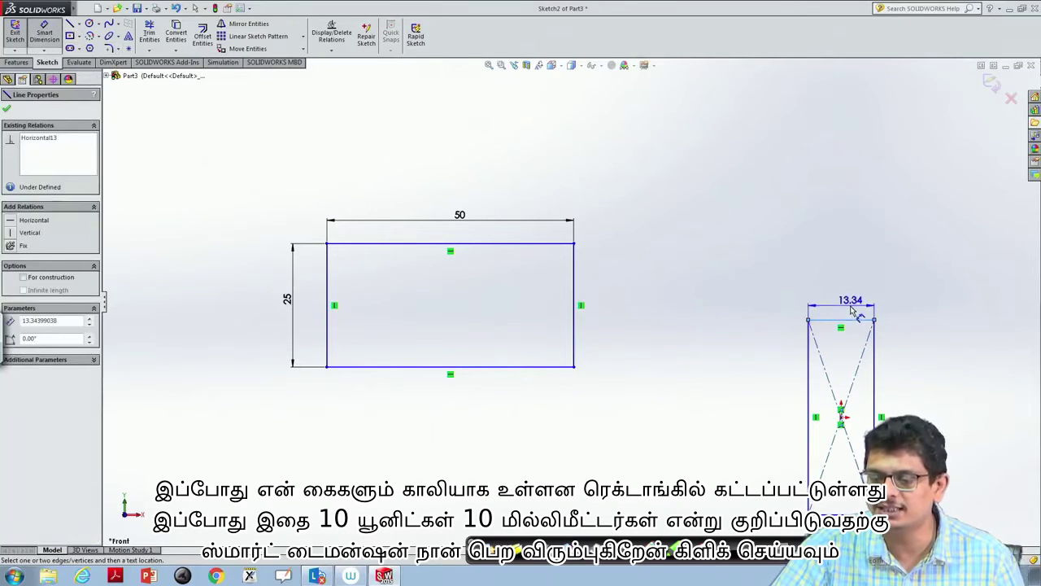
left_click(850, 310)
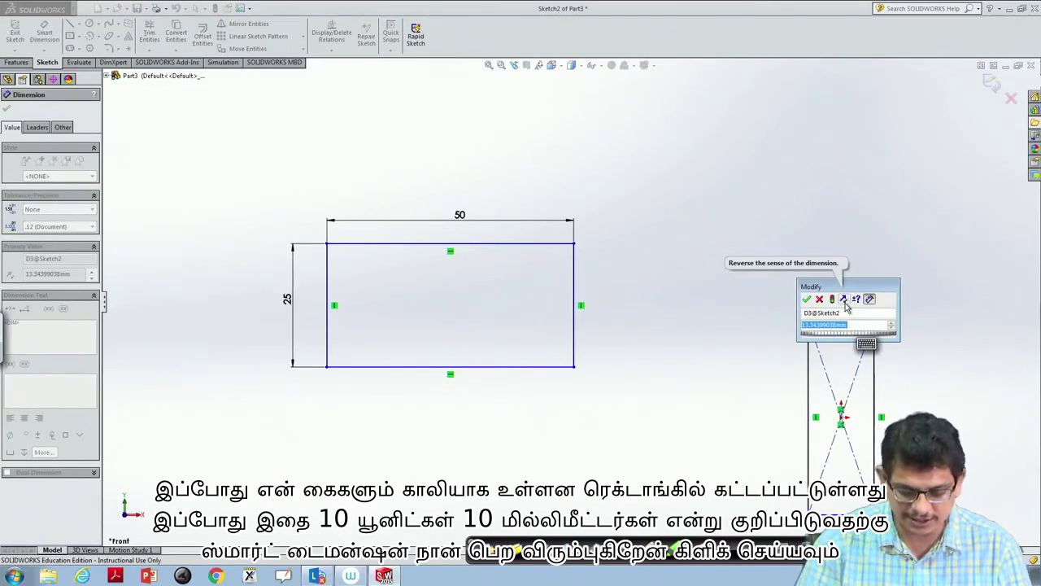
type("10")
left_click(864, 340)
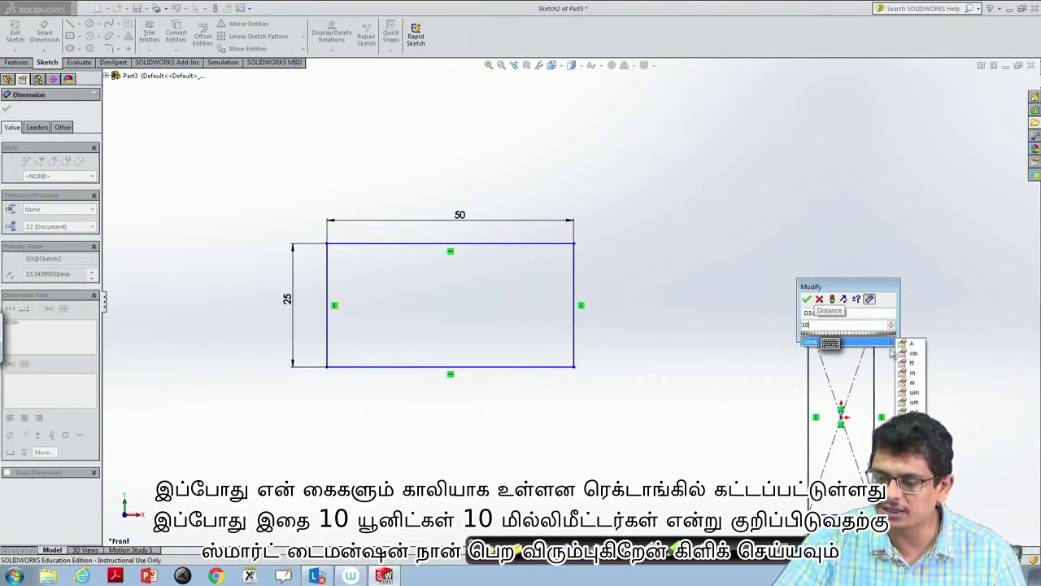
left_click(913, 421)
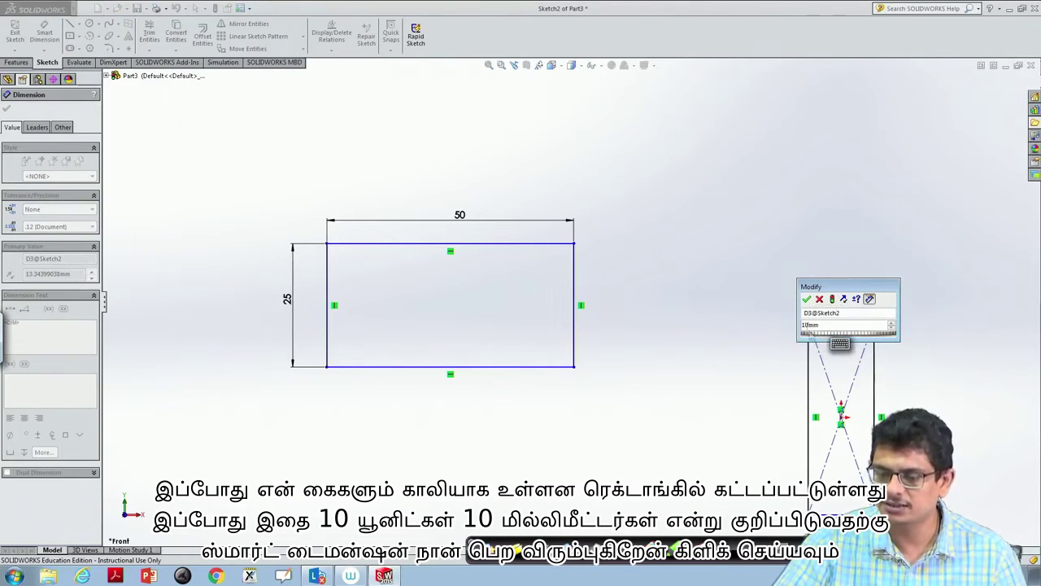
left_click(806, 300)
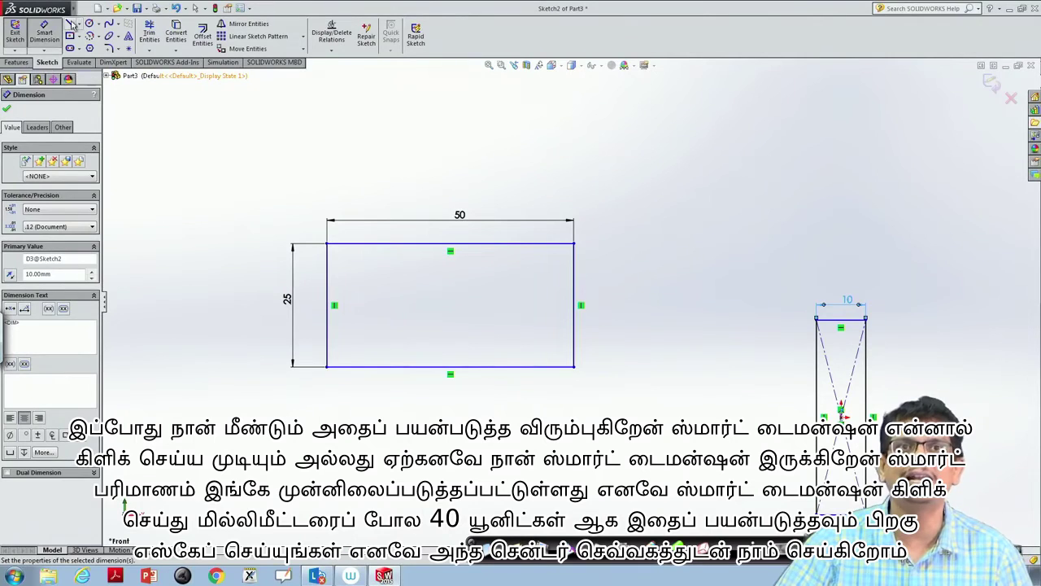
Dimension the narrow rectangle's right edge to a 40 mm height.
left_click(867, 402)
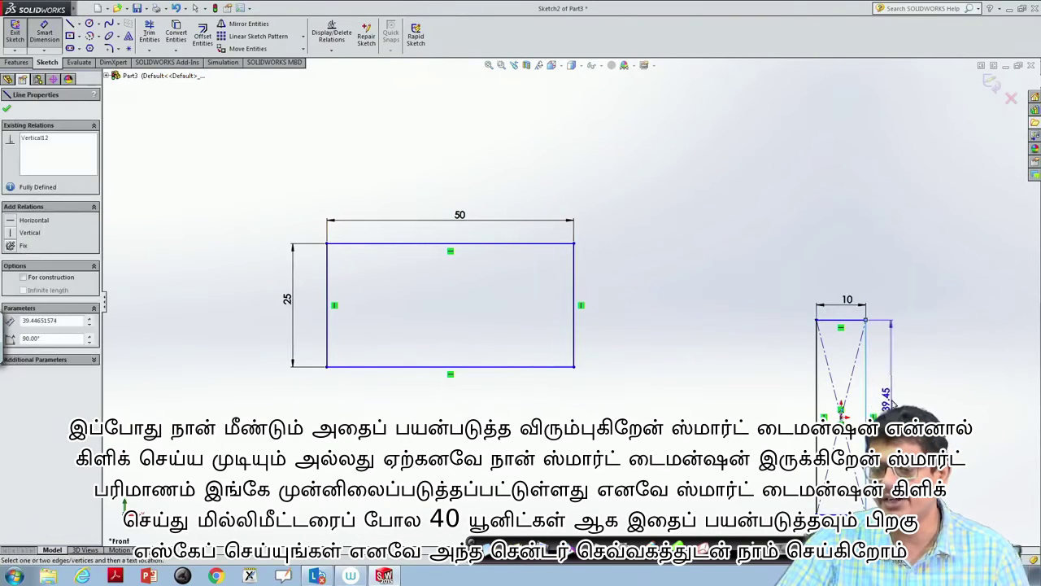
left_click(895, 403)
type("40mm")
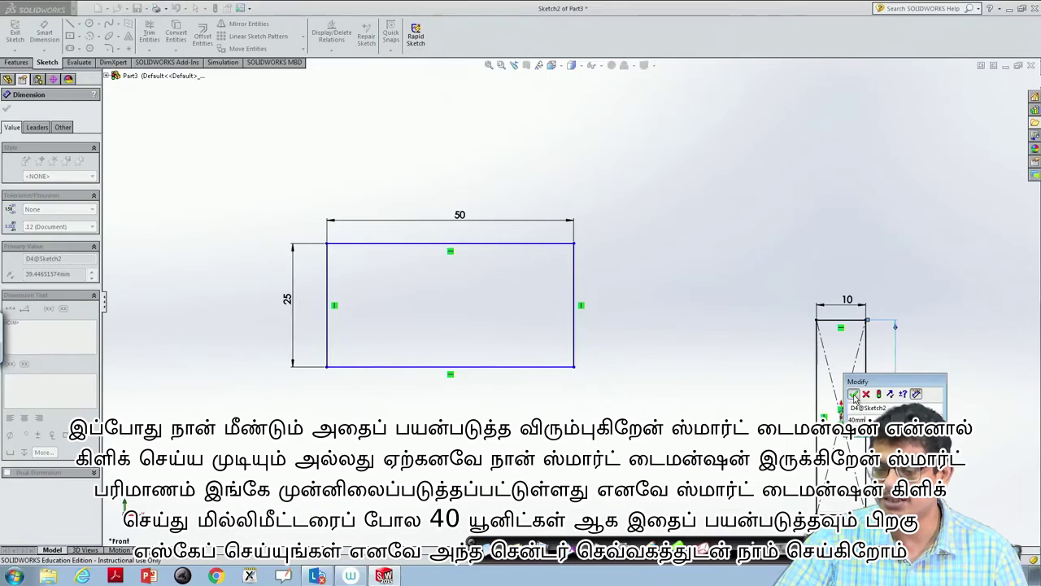
key("Return")
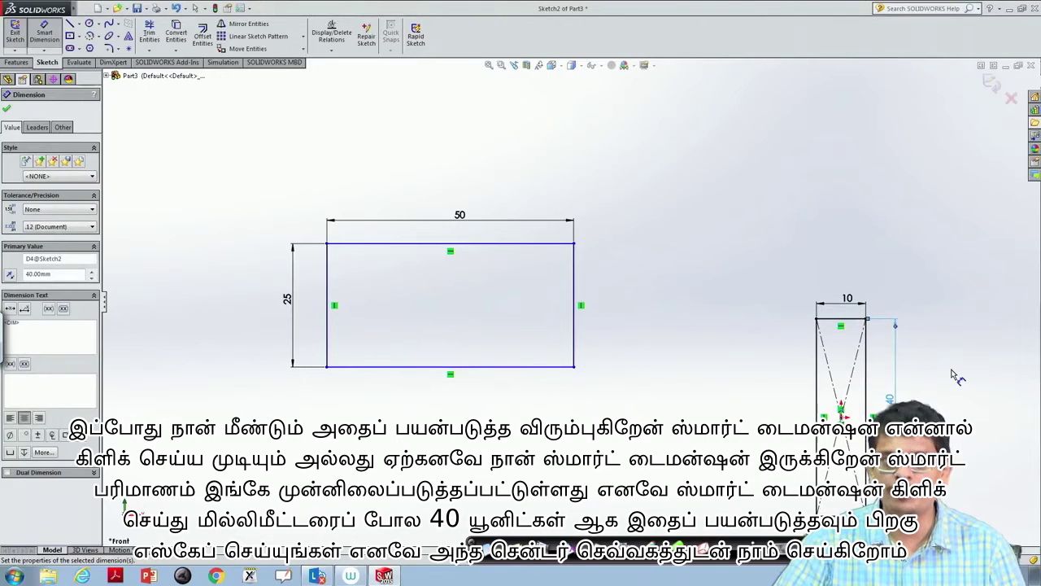
key("Escape")
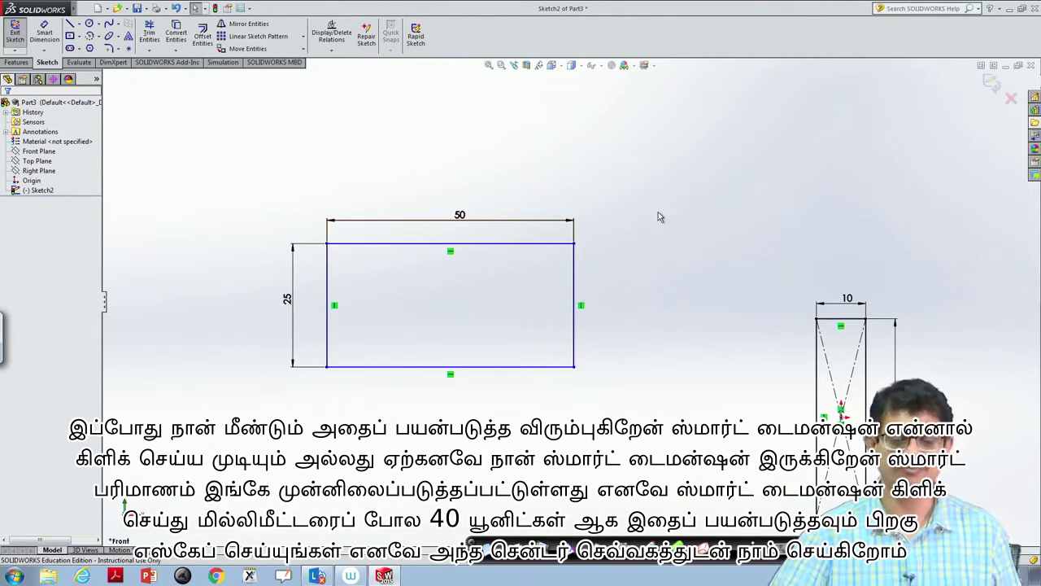
Draw a tilted 3 Point Corner Rectangle above and right of the first rectangle.
left_click(79, 37)
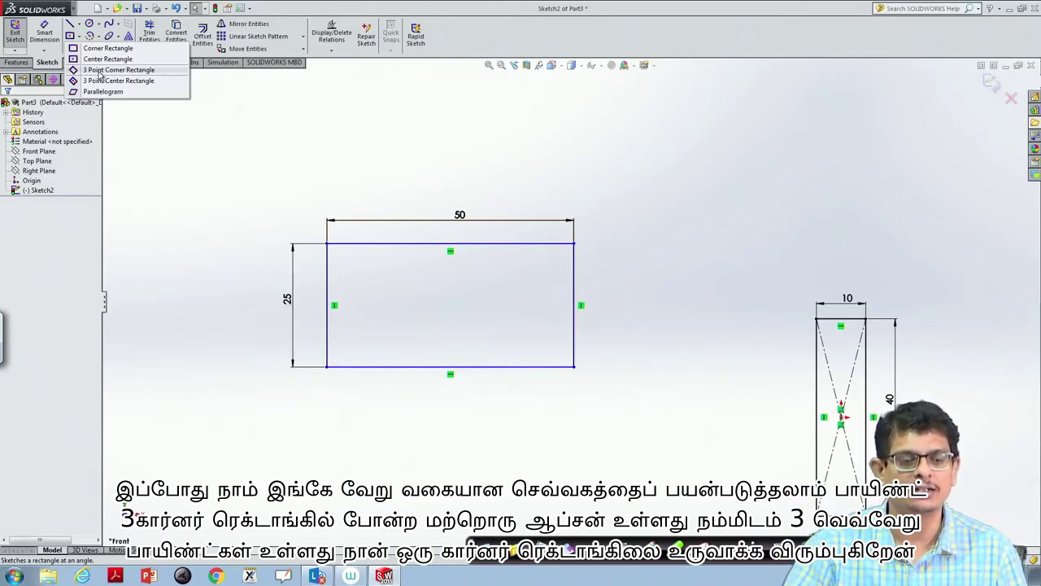
left_click(99, 71)
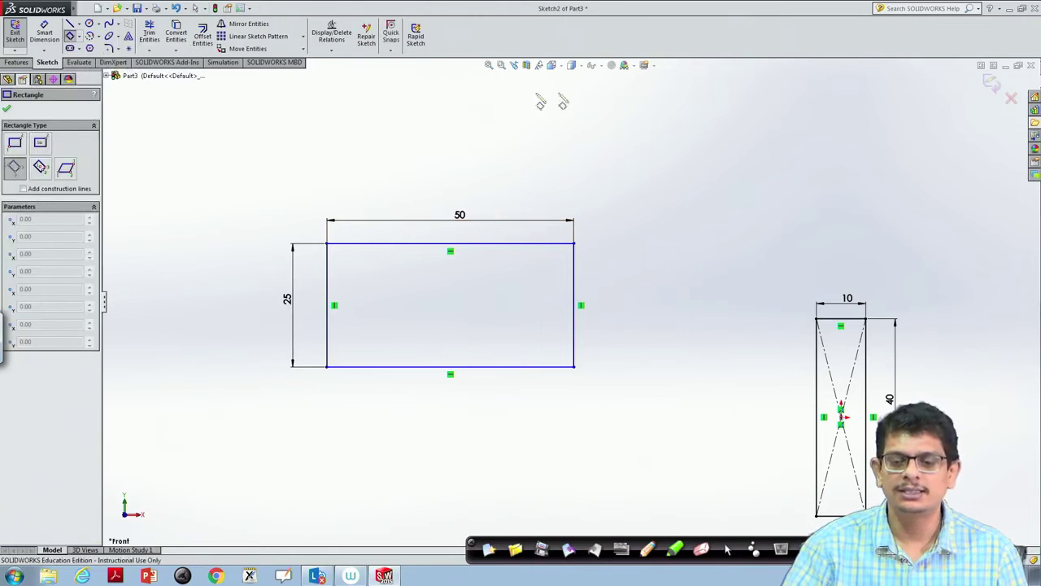
left_click(659, 172)
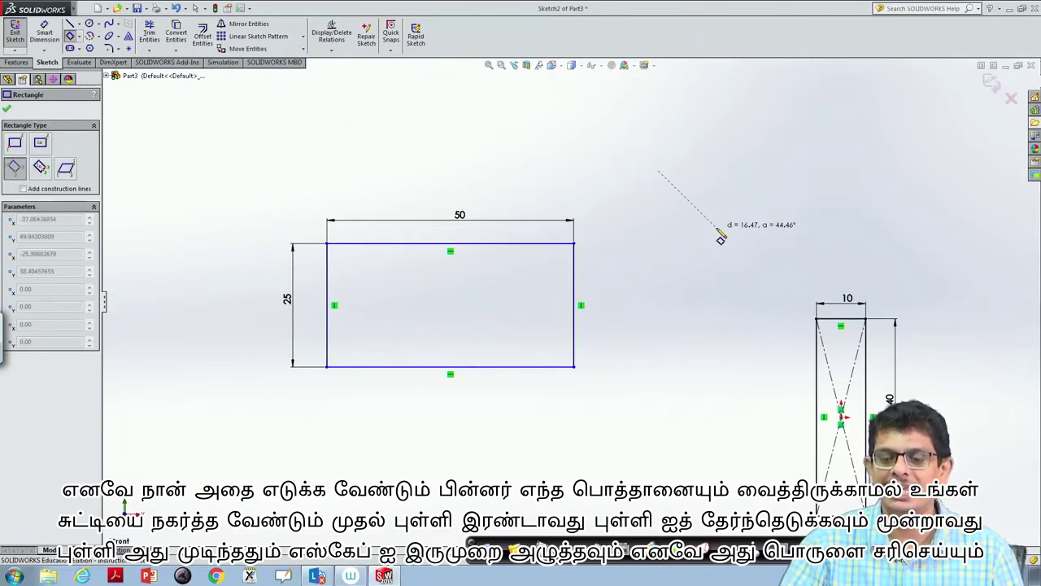
left_click(719, 236)
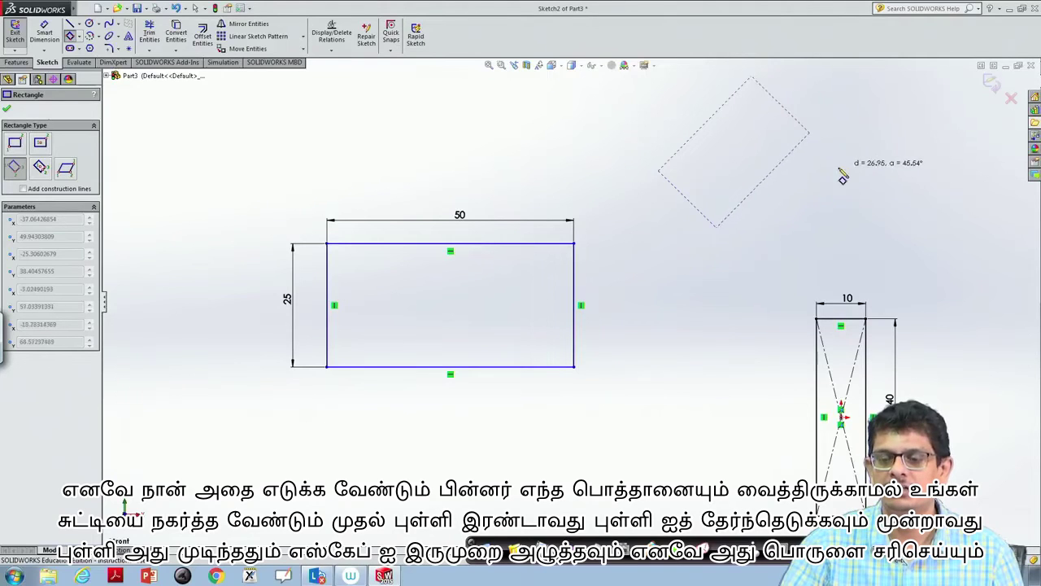
left_click(799, 143)
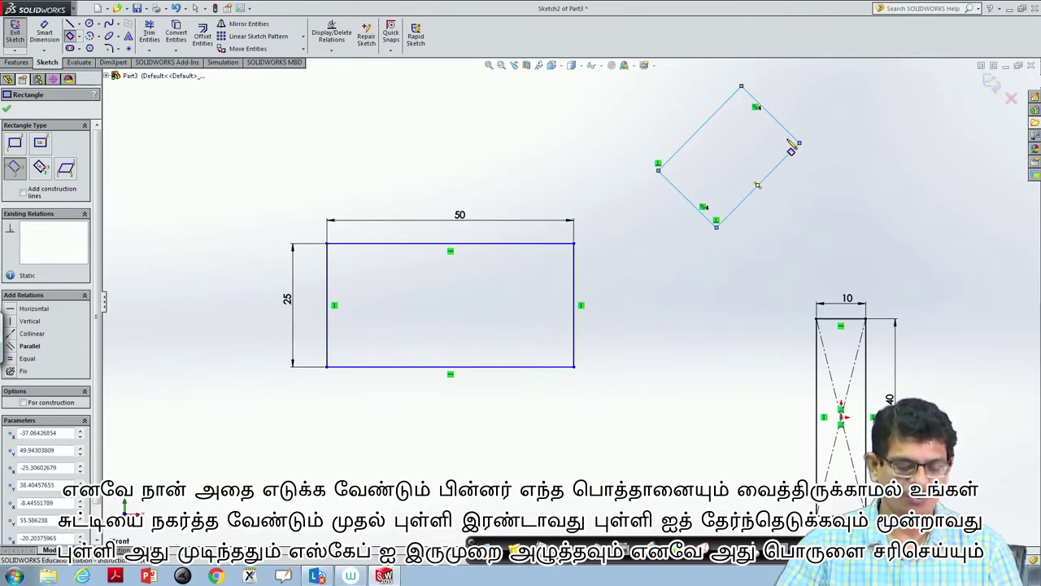
key("Escape")
key("Escape")
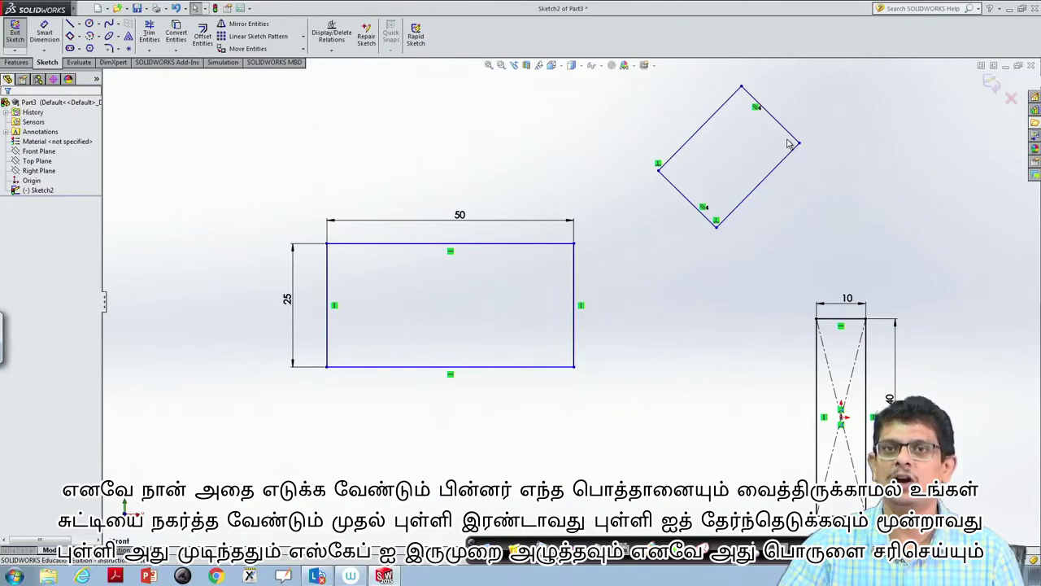
Dimension the tilted rectangle's short side to 15 mm.
left_click(44, 34)
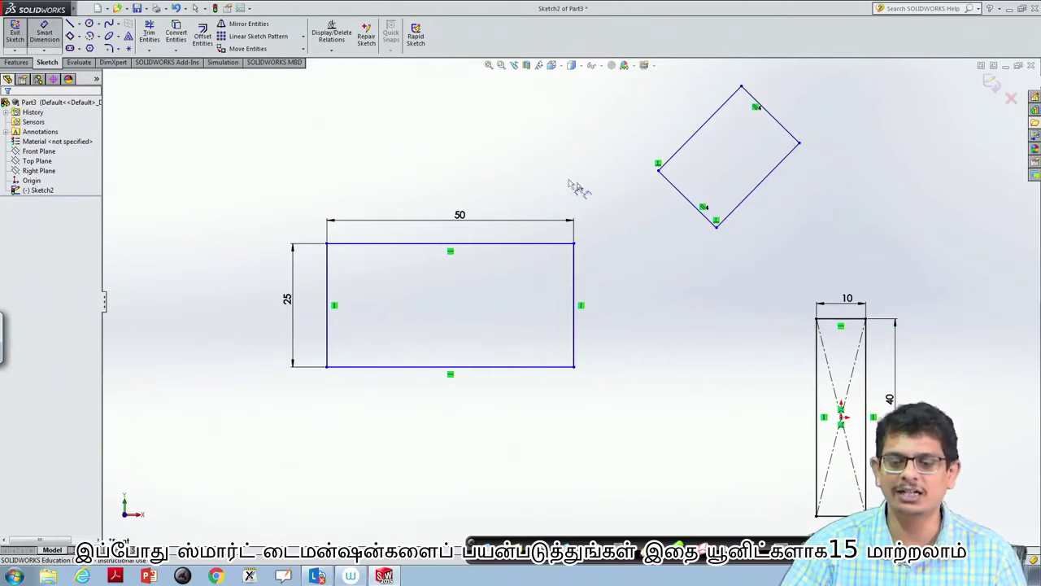
left_click(687, 204)
left_click(682, 224)
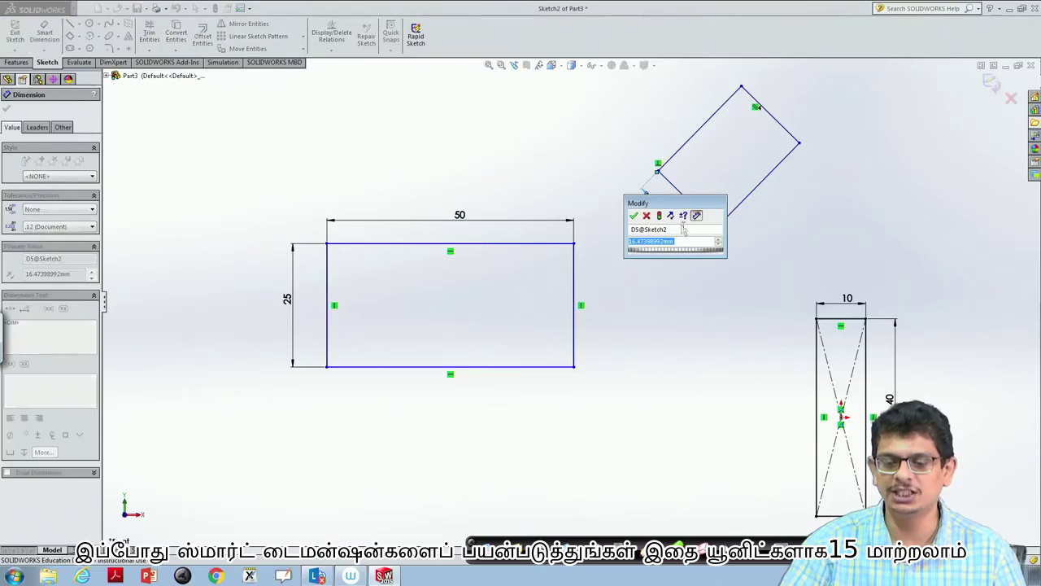
type("15")
left_click(656, 258)
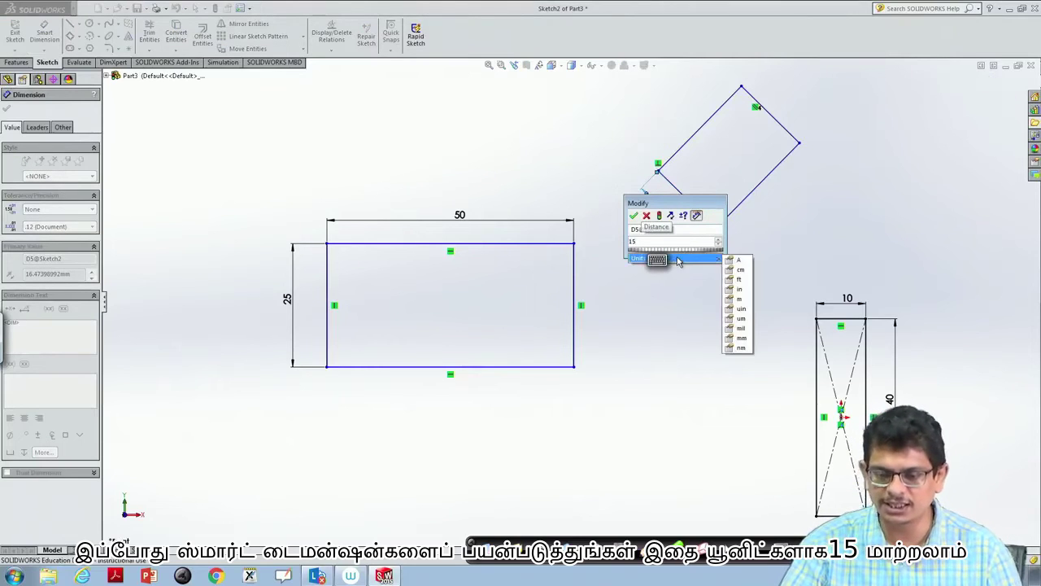
left_click(750, 341)
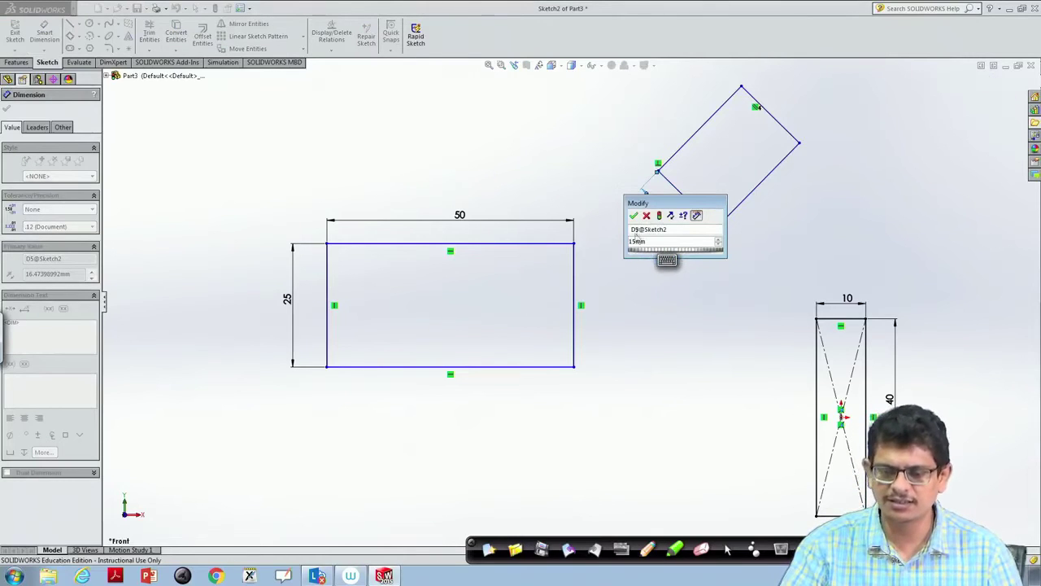
left_click(633, 216)
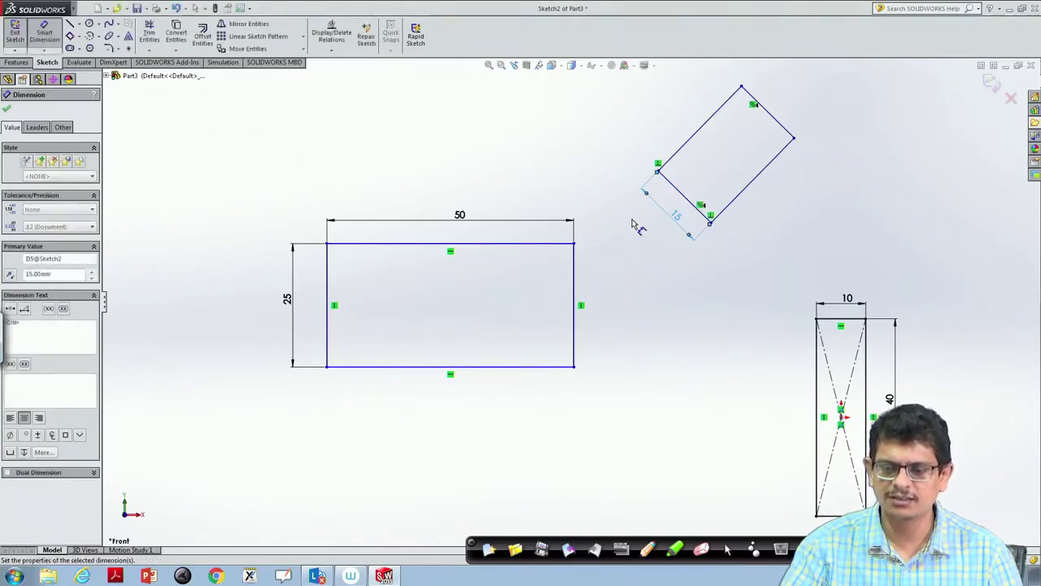
Dimension the tilted rectangle's long side to 24 mm.
left_click(754, 181)
left_click(783, 214)
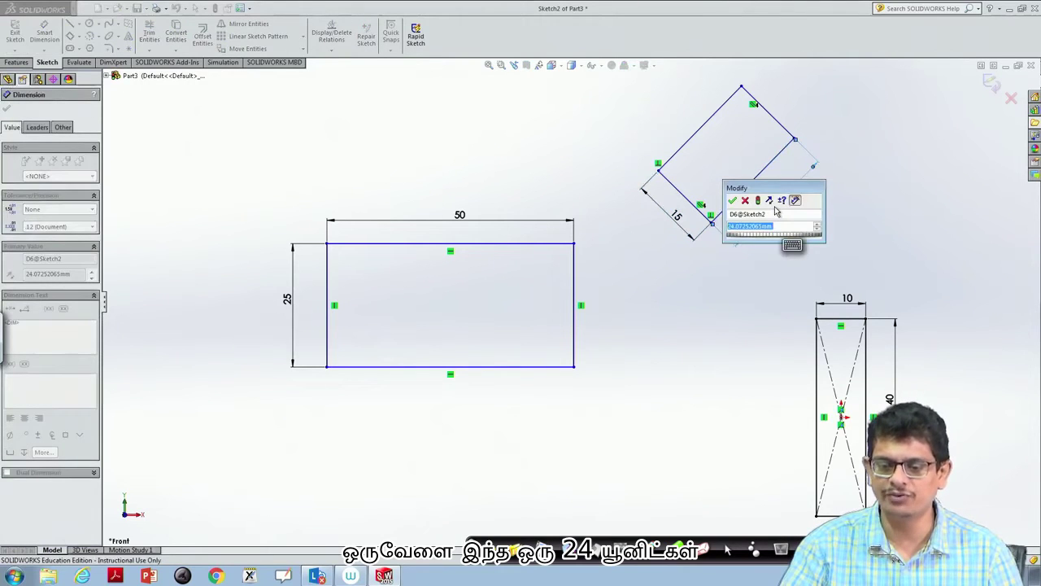
type("24")
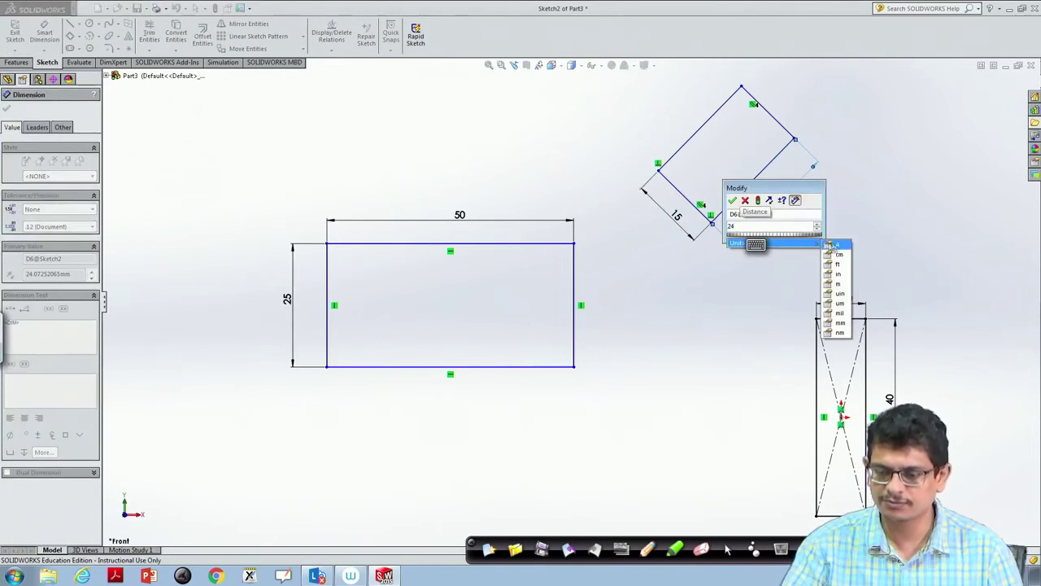
left_click(850, 325)
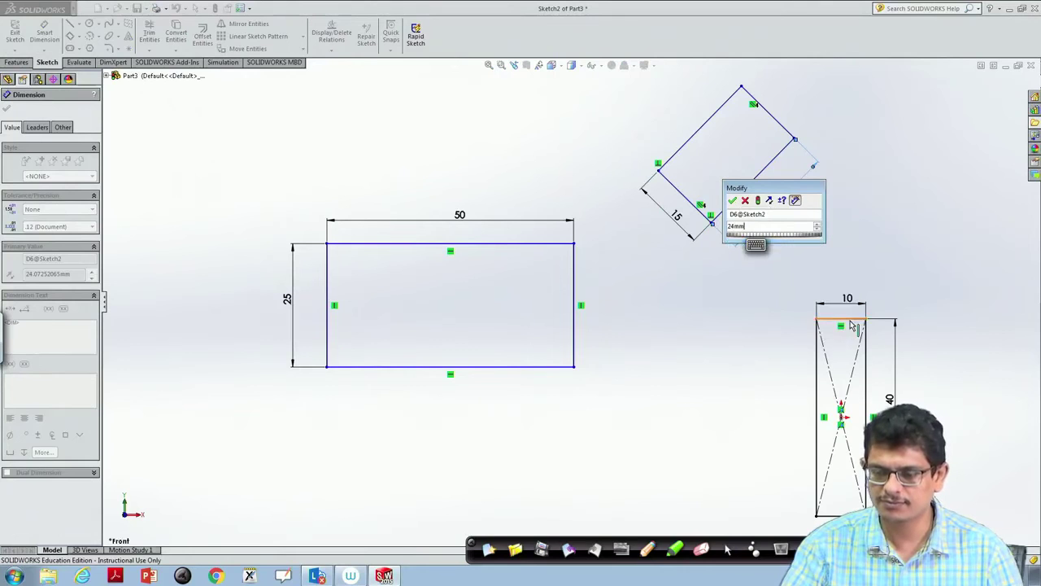
left_click(732, 200)
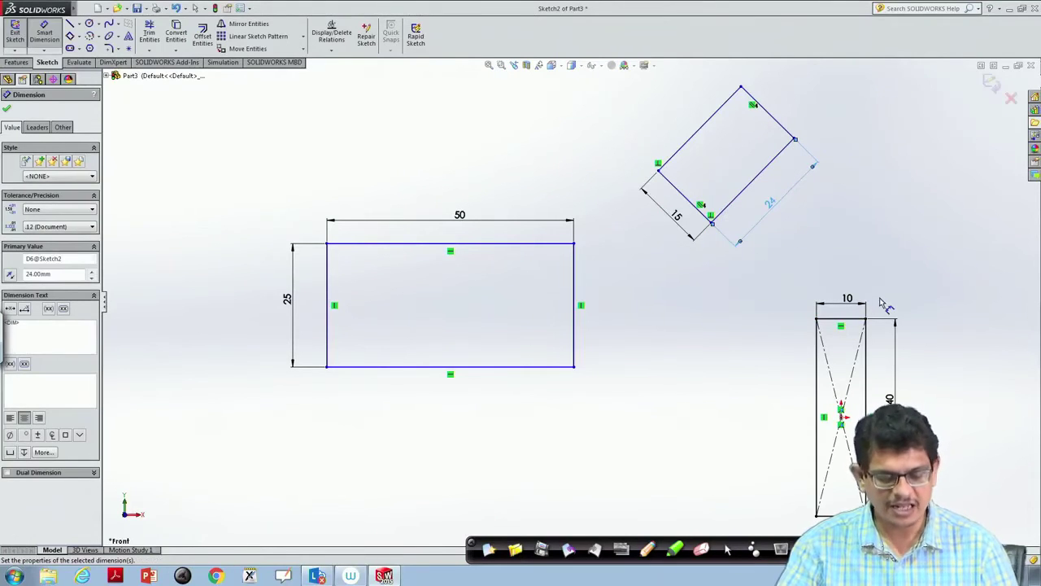
key("Escape")
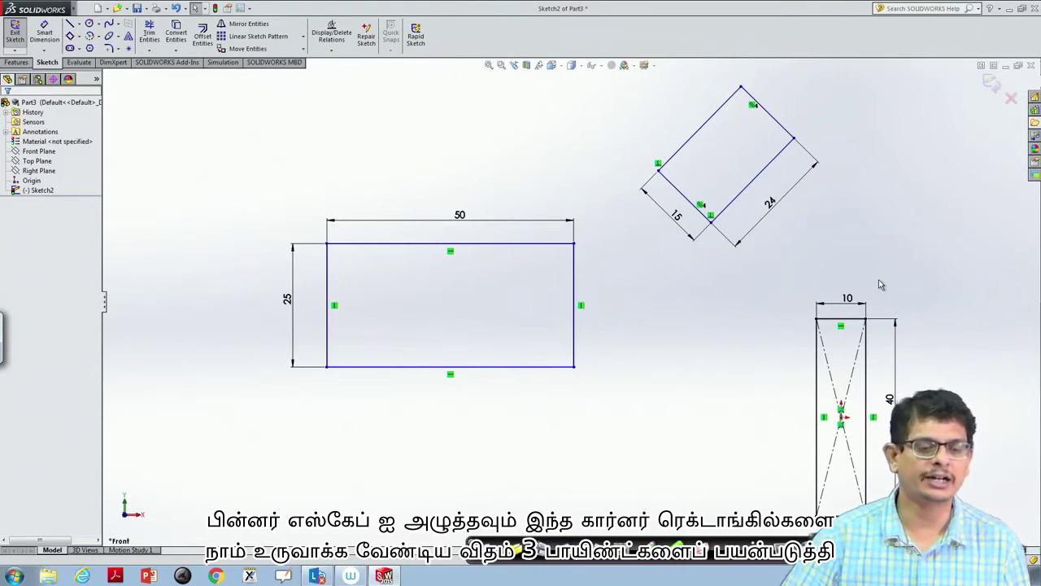
Draw a small corner rectangle below the 50 by 25 rectangle.
left_click(79, 38)
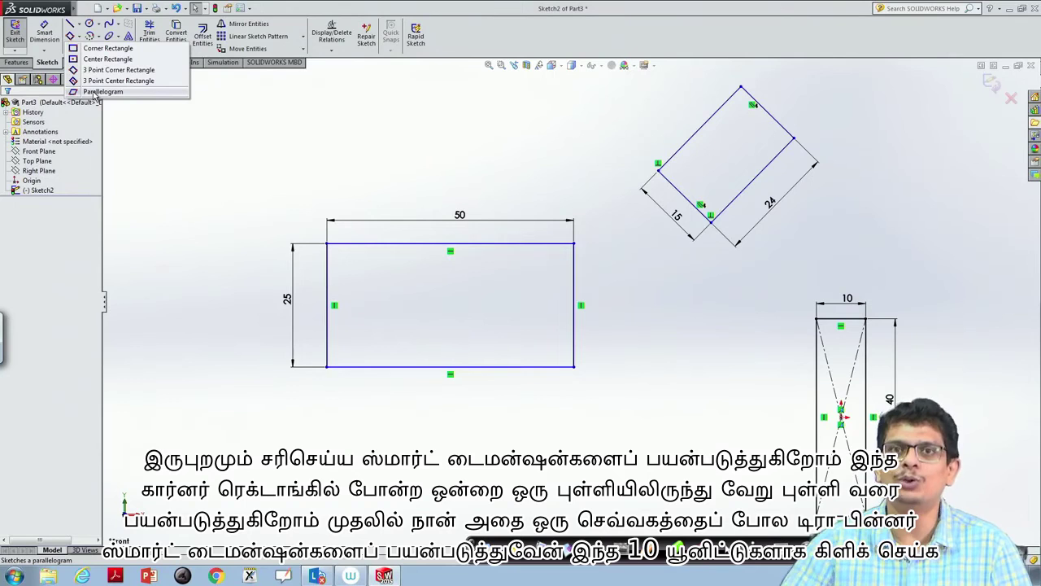
left_click(104, 49)
left_click(357, 411)
left_click(487, 476)
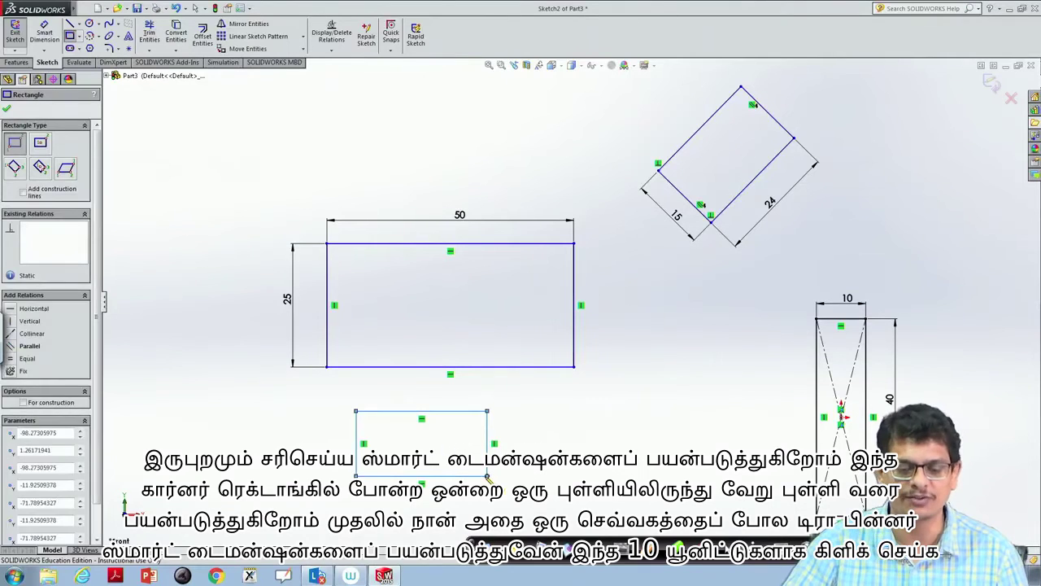
key("Escape")
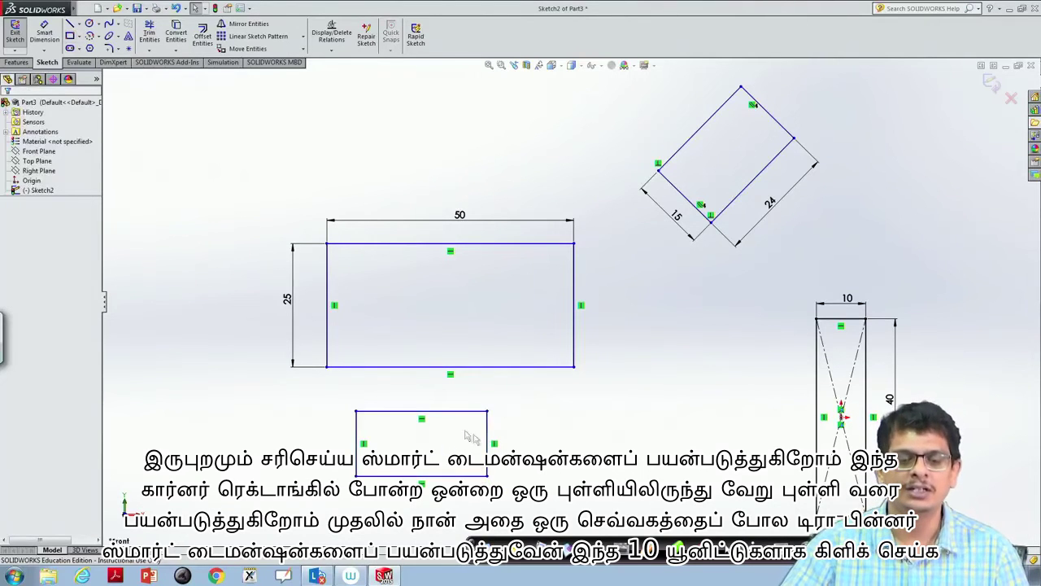
Dimension the small rectangle's right and top edges to 10 mm each.
left_click(44, 32)
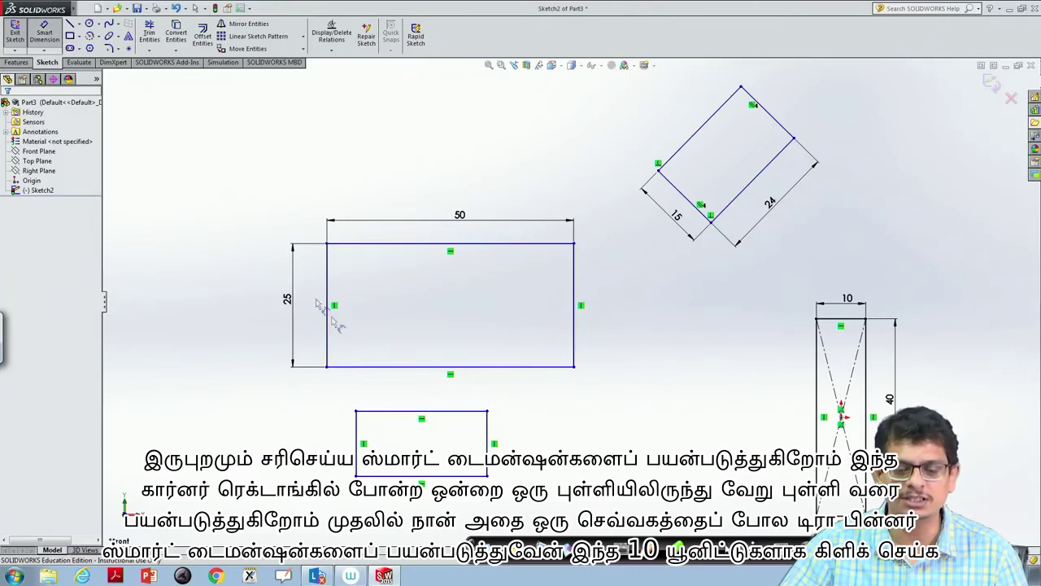
left_click(486, 446)
left_click(513, 445)
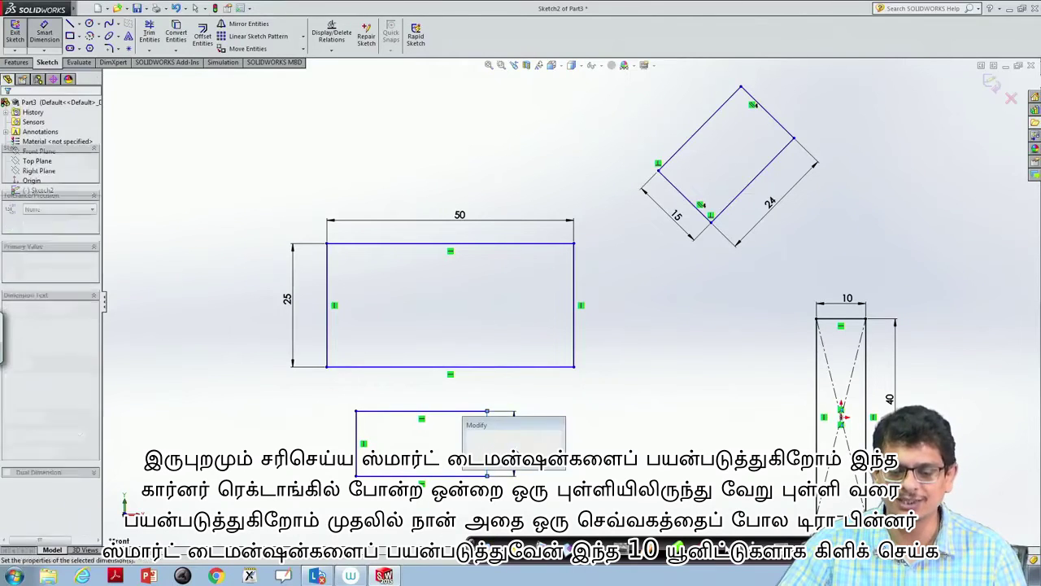
type("10")
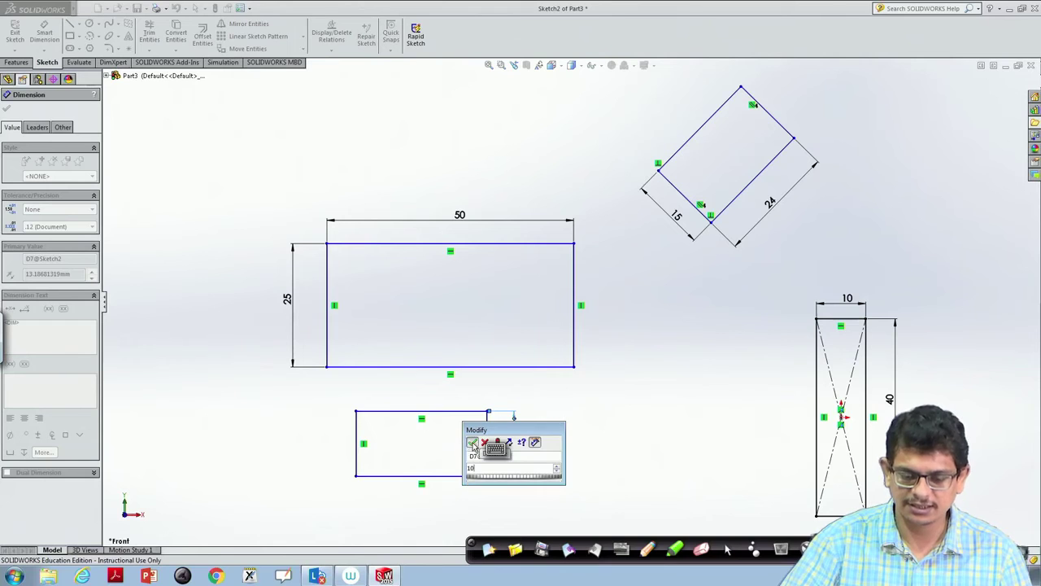
left_click(472, 442)
left_click(432, 426)
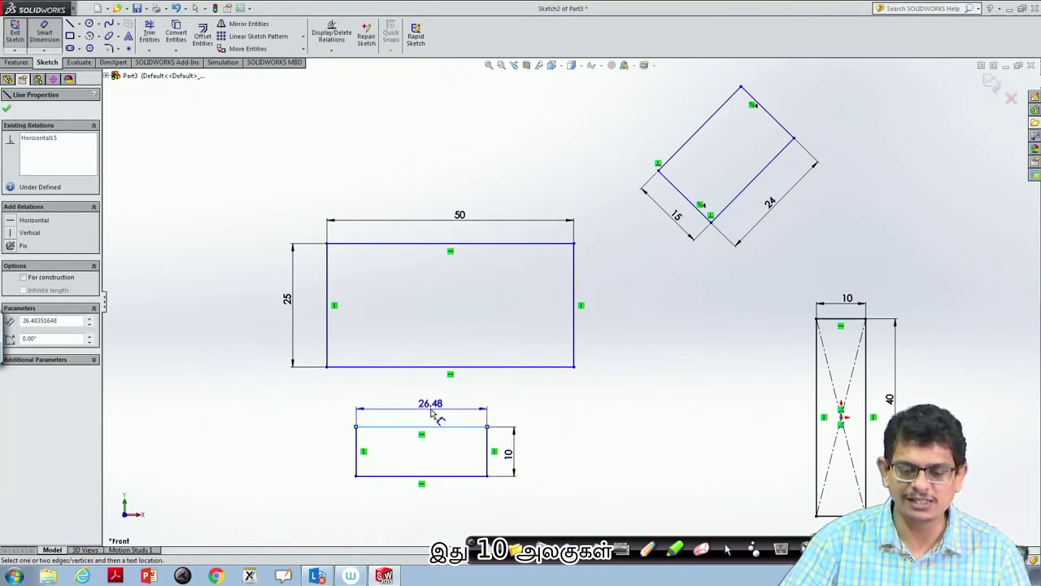
left_click(432, 409)
type("1")
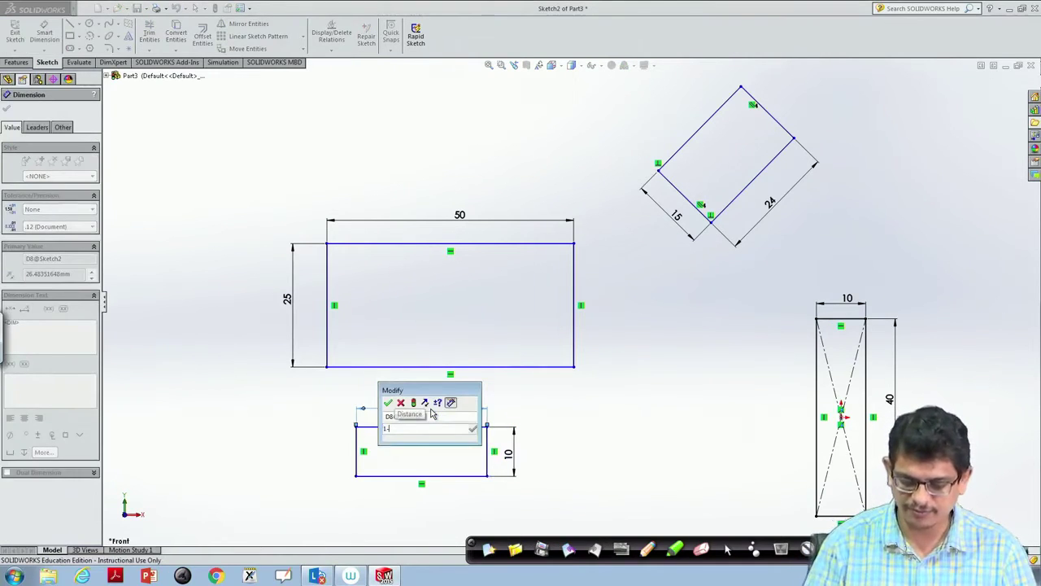
type("0")
key("Return")
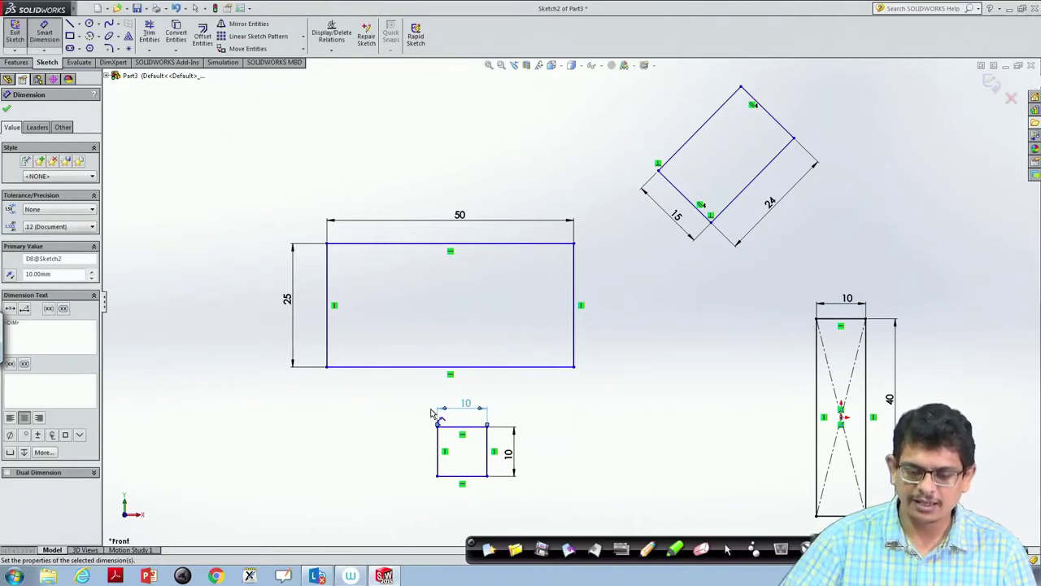
key("Escape")
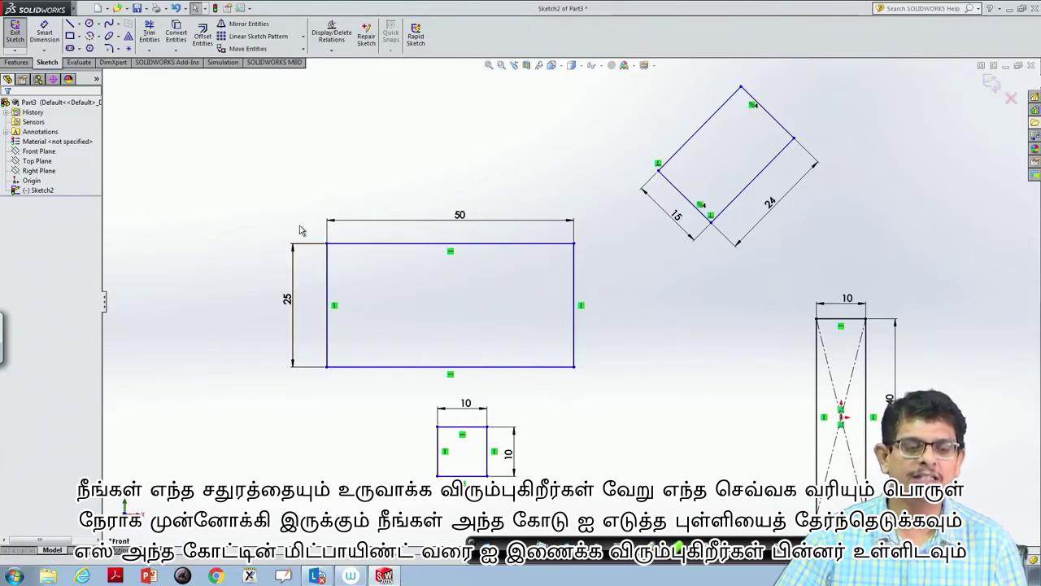
Draw a line from the 50x25 rectangle's top-left corner to its bottom edge's midpoint.
left_click(80, 25)
left_click(88, 36)
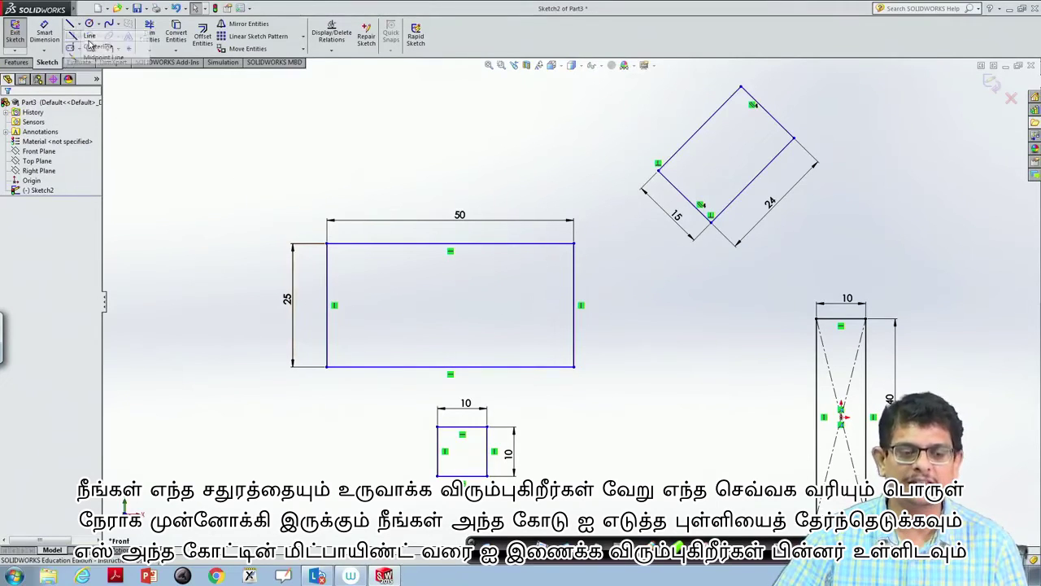
left_click(327, 244)
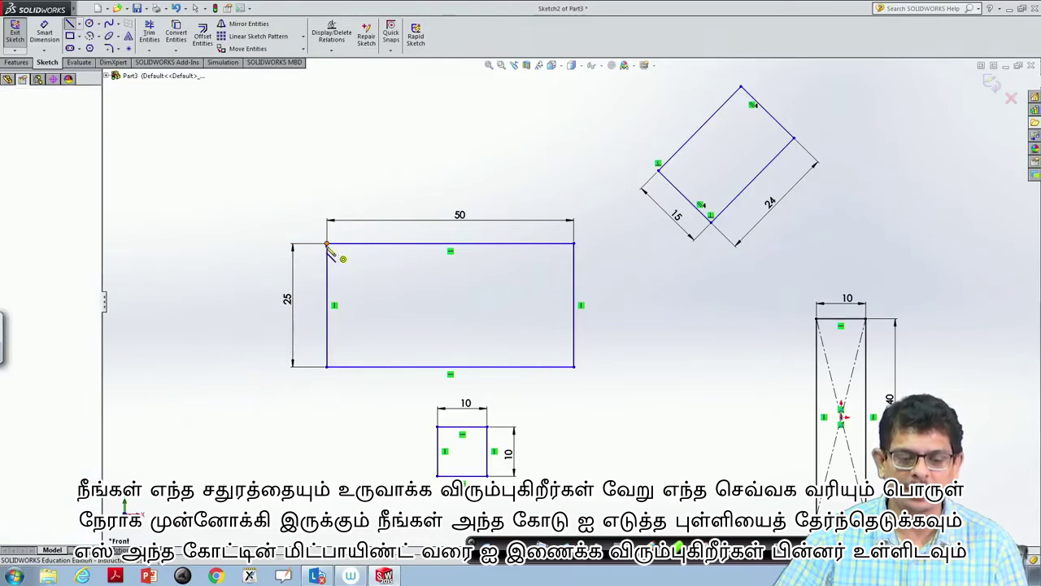
left_click(449, 367)
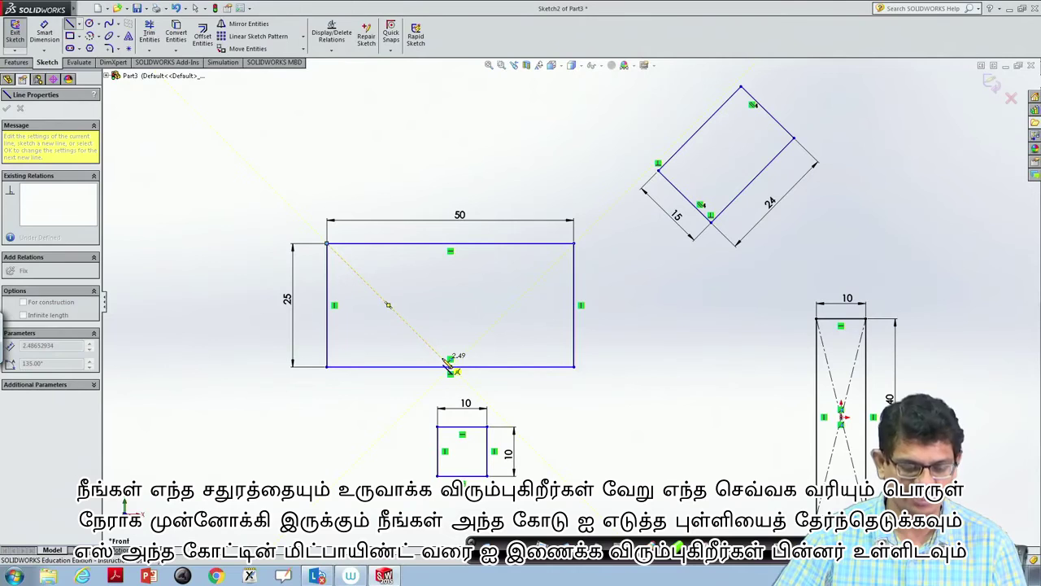
key("Escape")
left_click(661, 168)
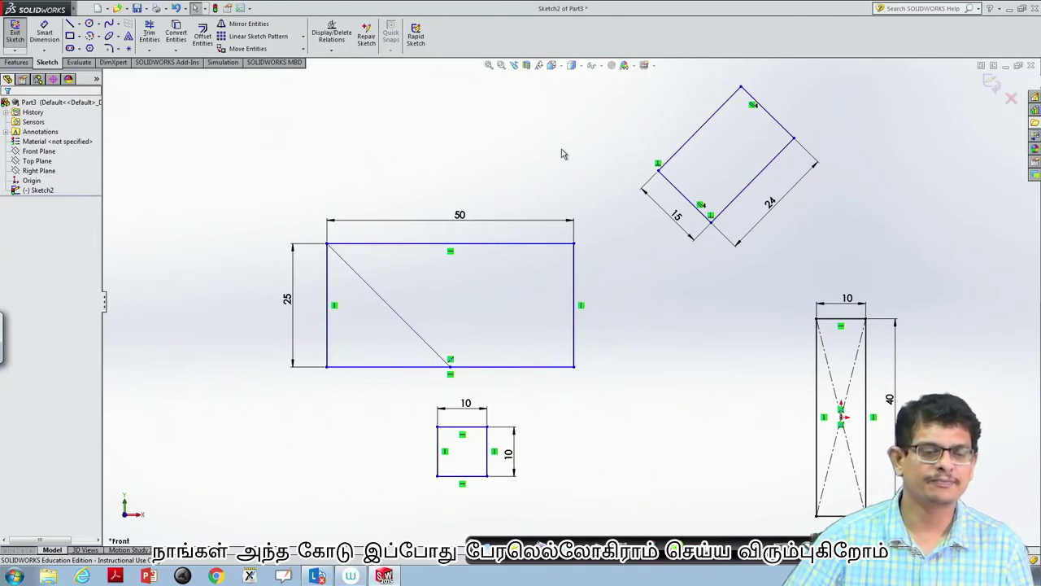
left_click(79, 37)
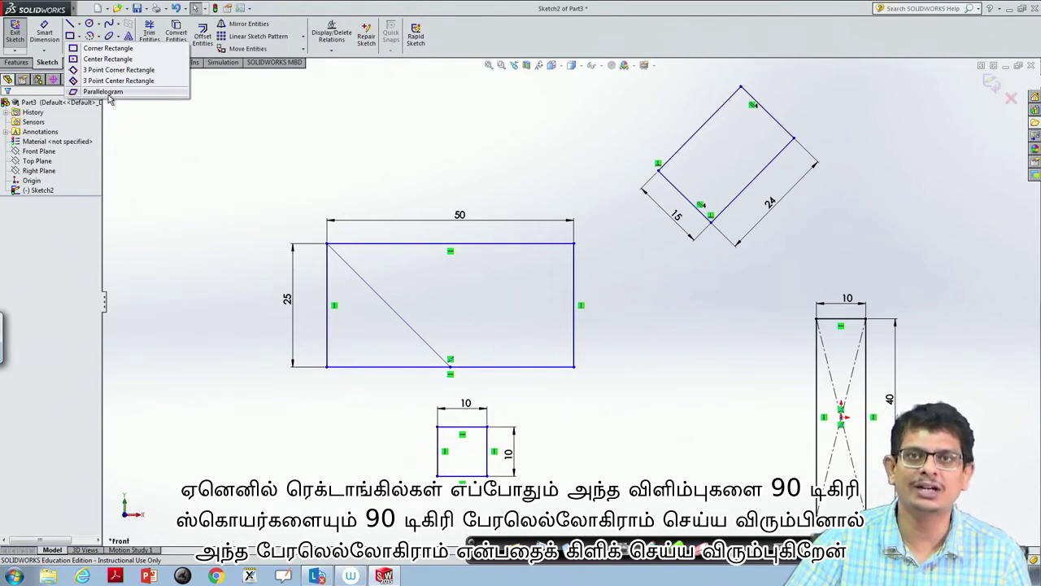
Choose Parallelogram as the rectangle type from the rectangle flyout.
left_click(109, 95)
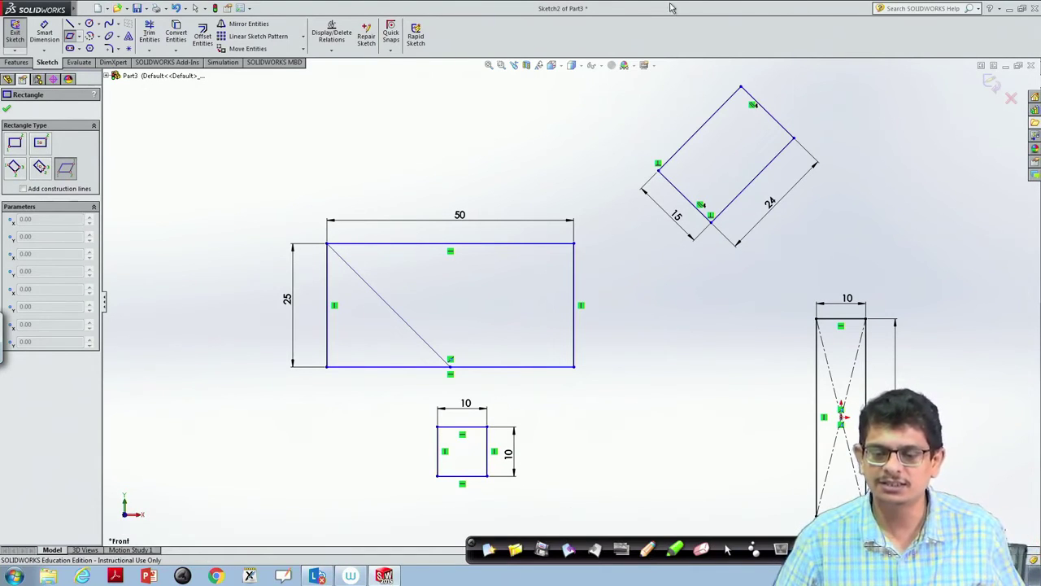
Un-maximize the SOLIDWORKS window, then stretch it taller and wider toward the left.
left_click_drag(537, 11, 589, 18)
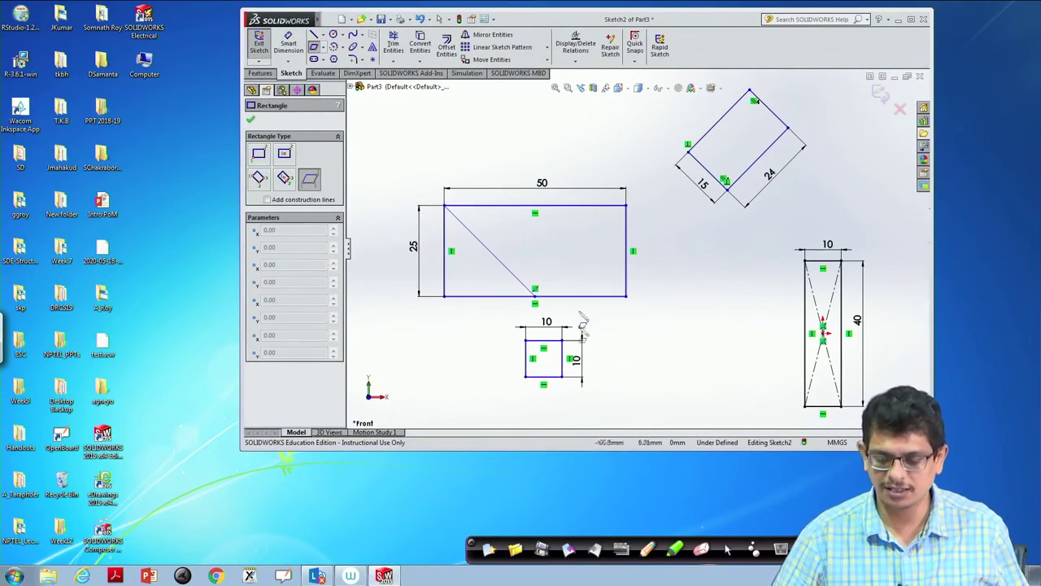
left_click_drag(628, 450, 626, 524)
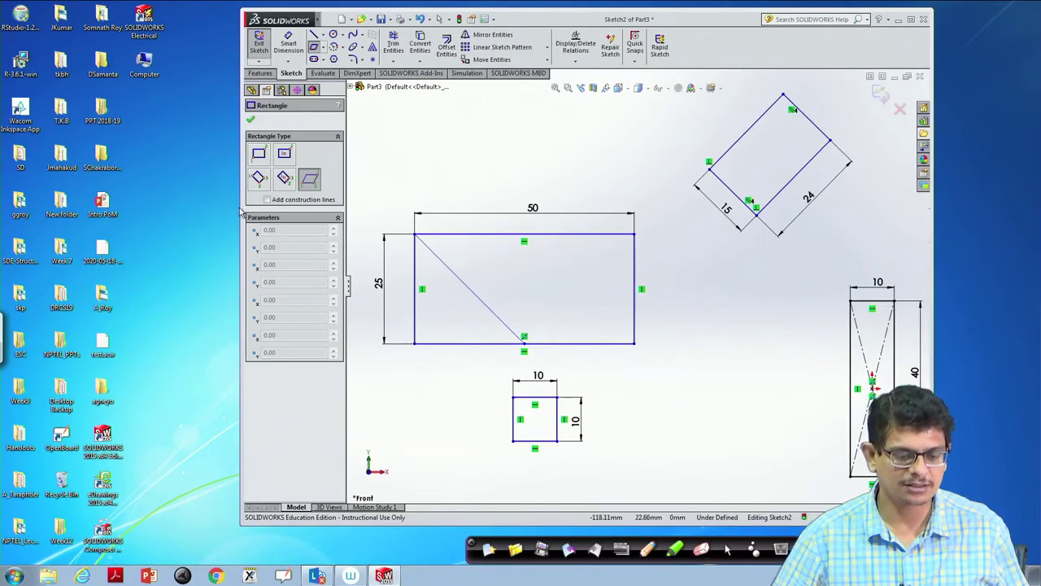
left_click_drag(240, 208, 26, 184)
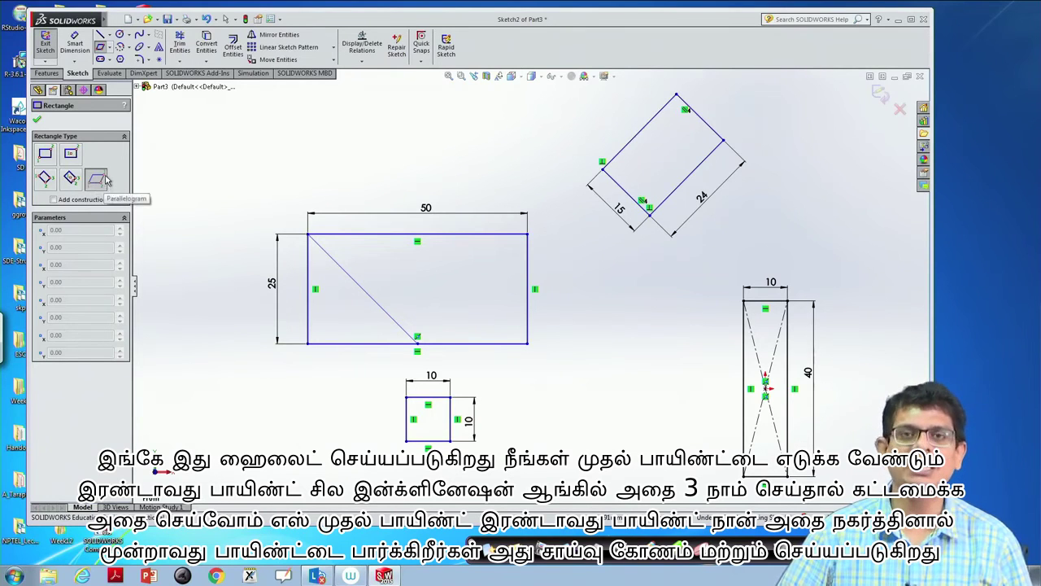
Draw a slanted parallelogram at the upper left, above the 50 by 25 rectangle.
left_click(104, 177)
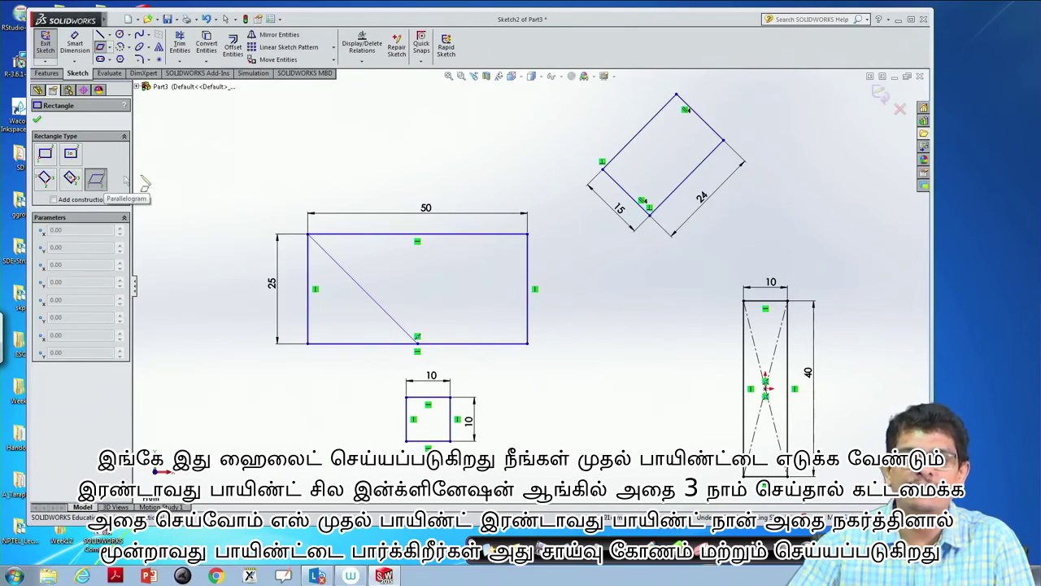
left_click(190, 175)
left_click(277, 176)
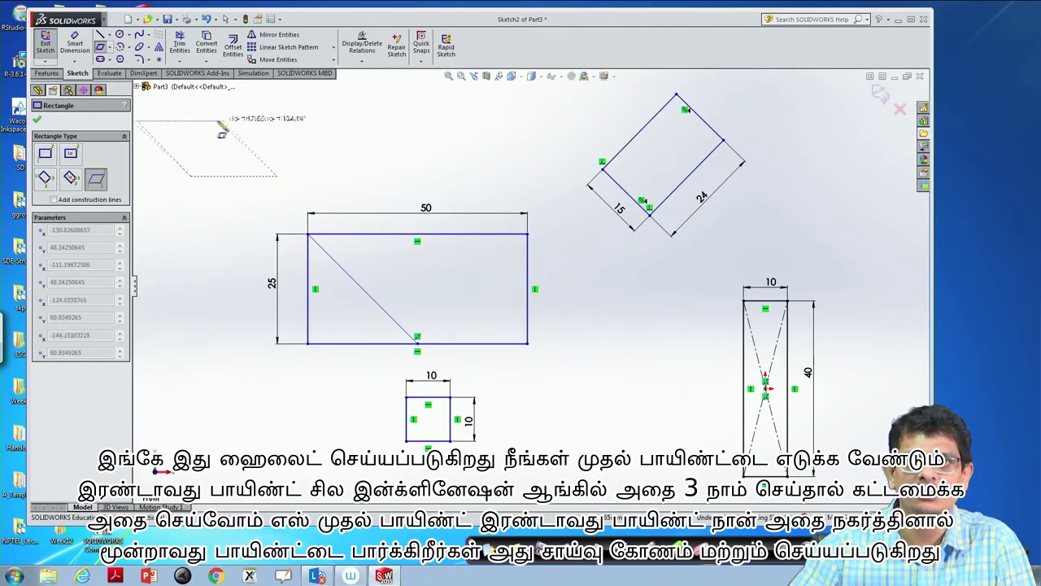
left_click(346, 111)
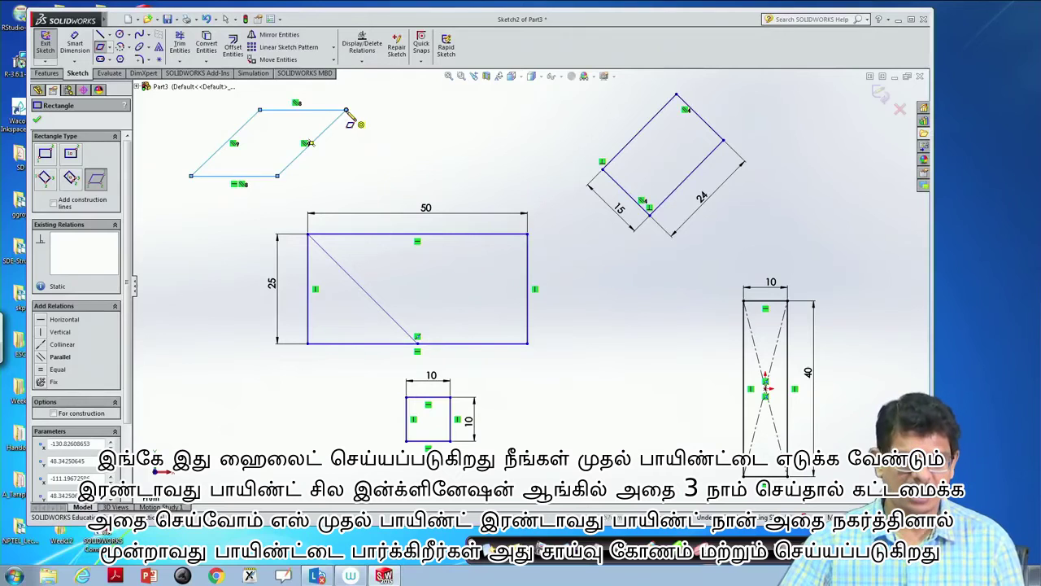
key("Escape")
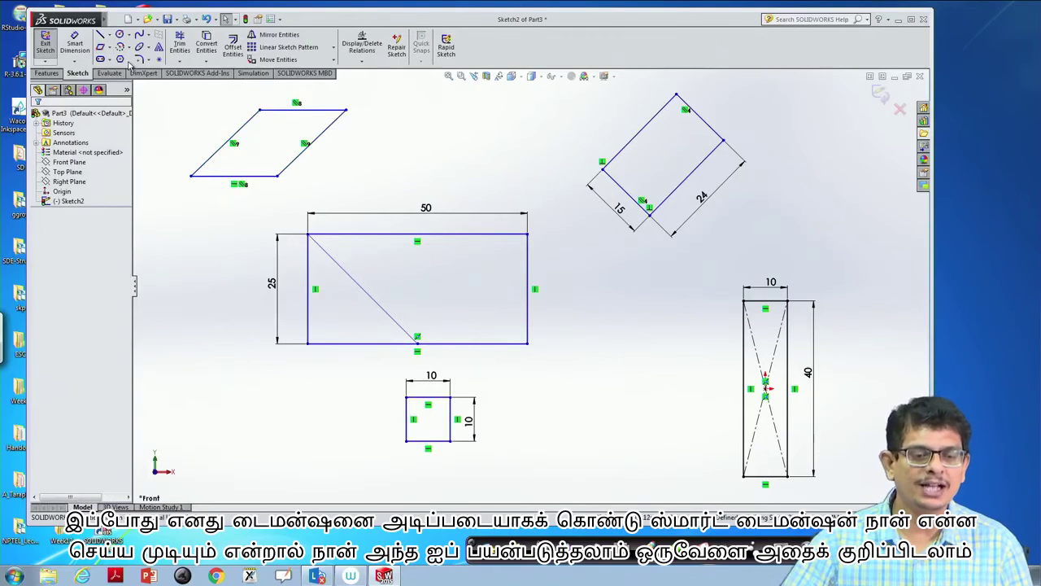
Attempt to dimension the parallelogram's slanted right edge, cancelling the first tries.
left_click(74, 43)
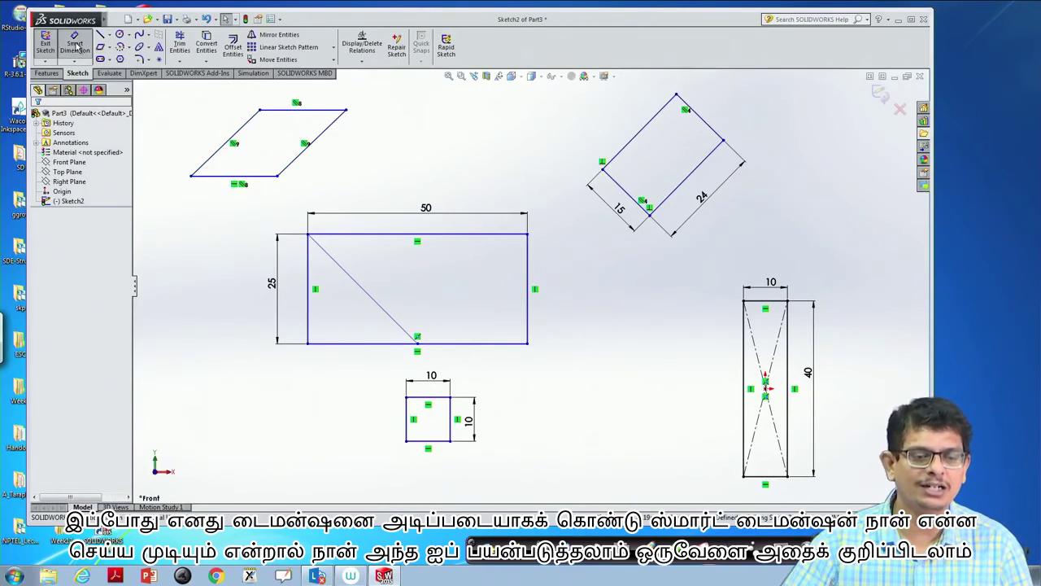
left_click(302, 155)
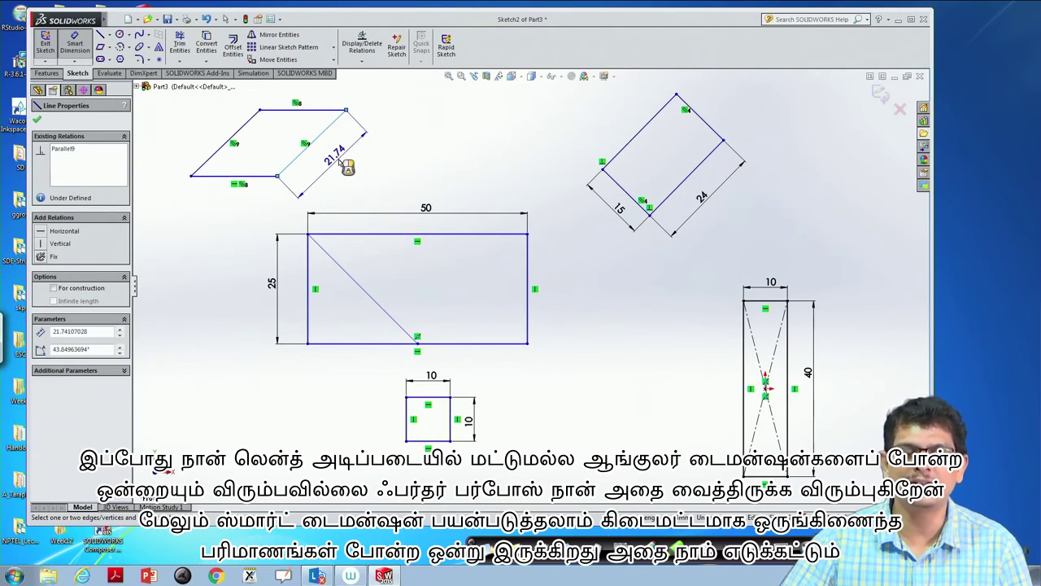
key("Escape")
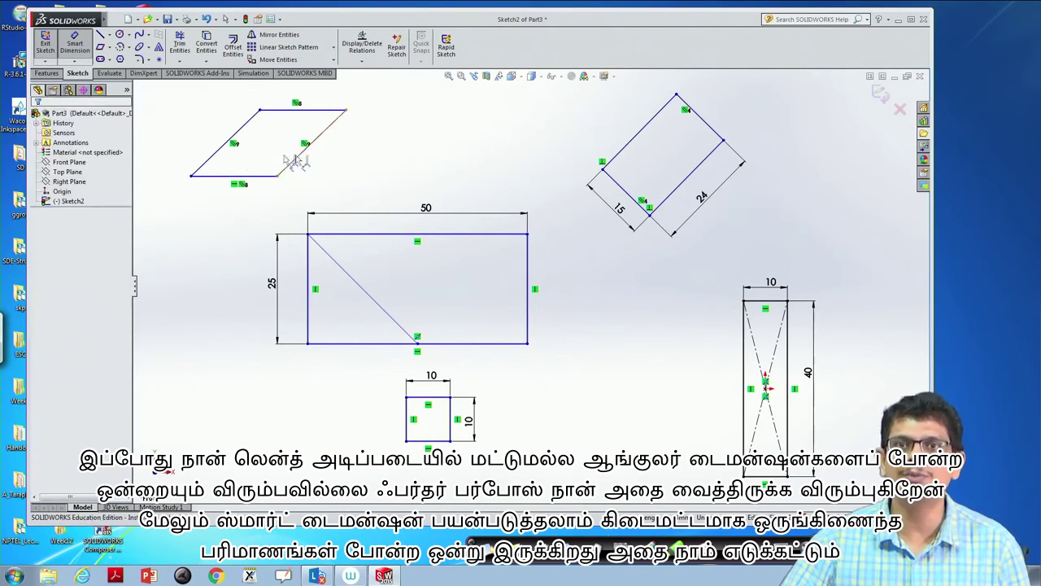
left_click(73, 63)
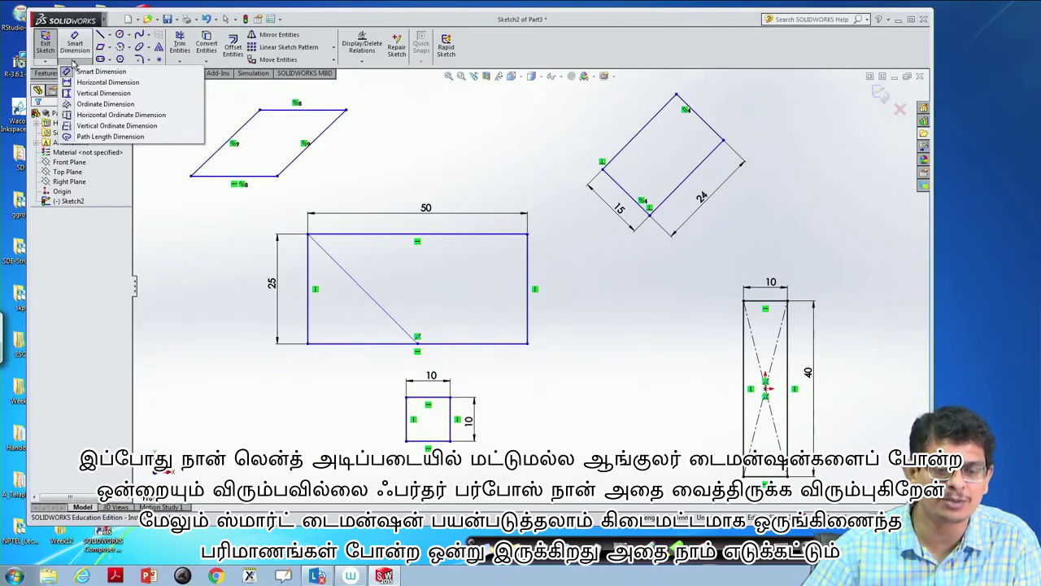
left_click(103, 114)
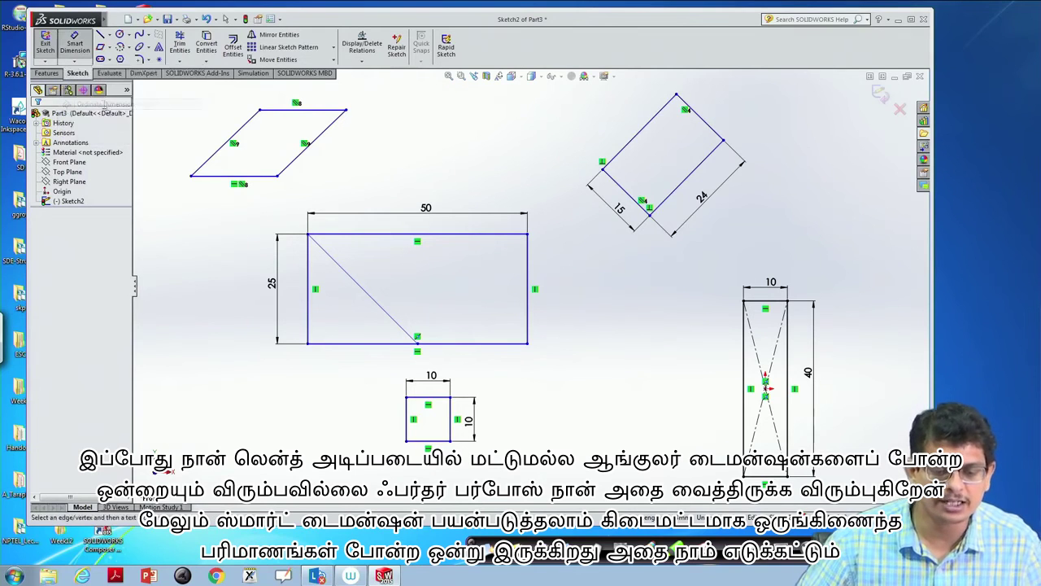
left_click(300, 163)
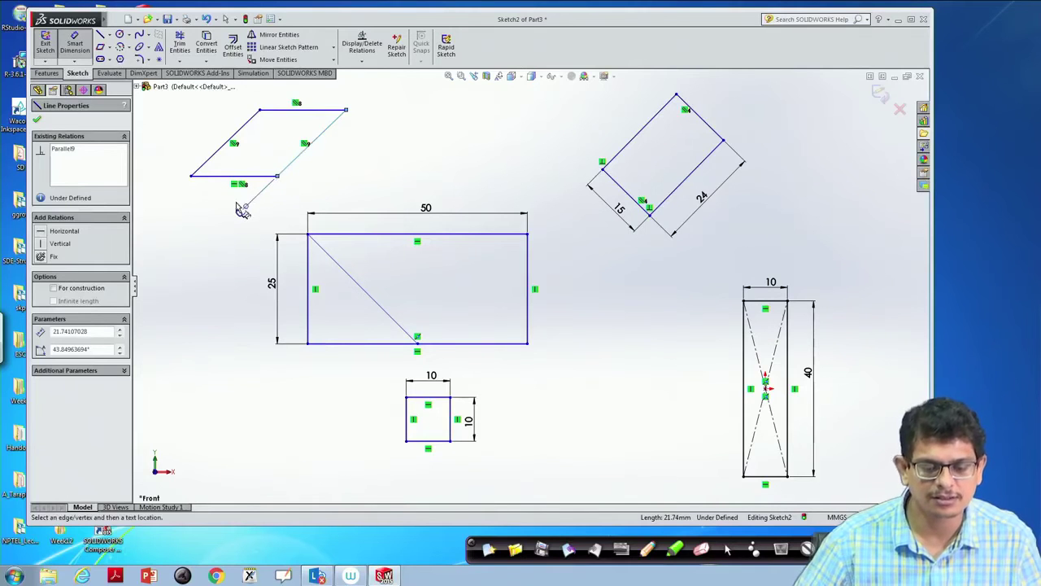
key("Escape")
key("Escape")
With Smart Dimension, give the slanted right edge a 15 mm horizontal dimension.
left_click(74, 62)
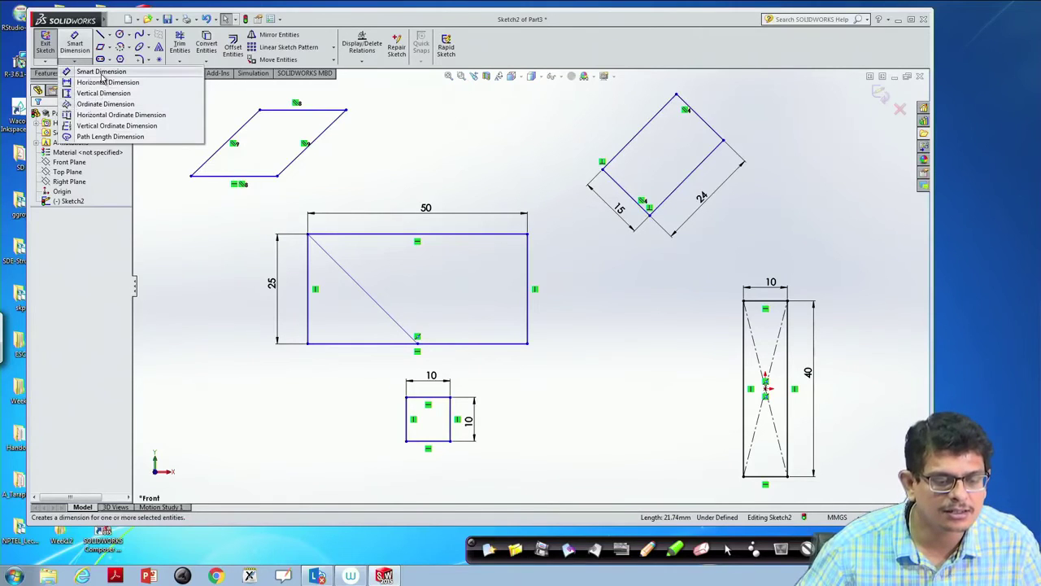
left_click(102, 72)
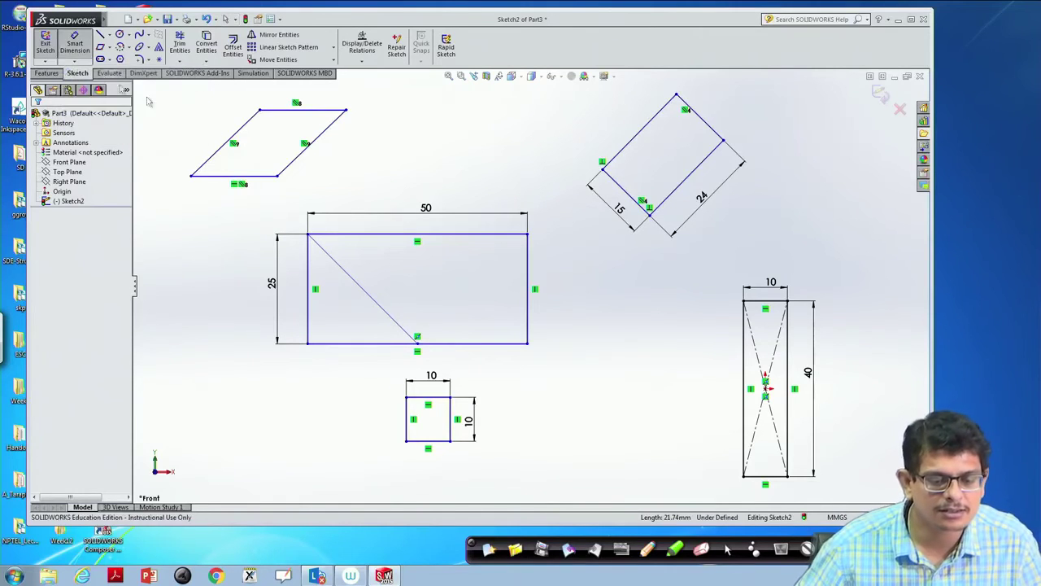
left_click(294, 163)
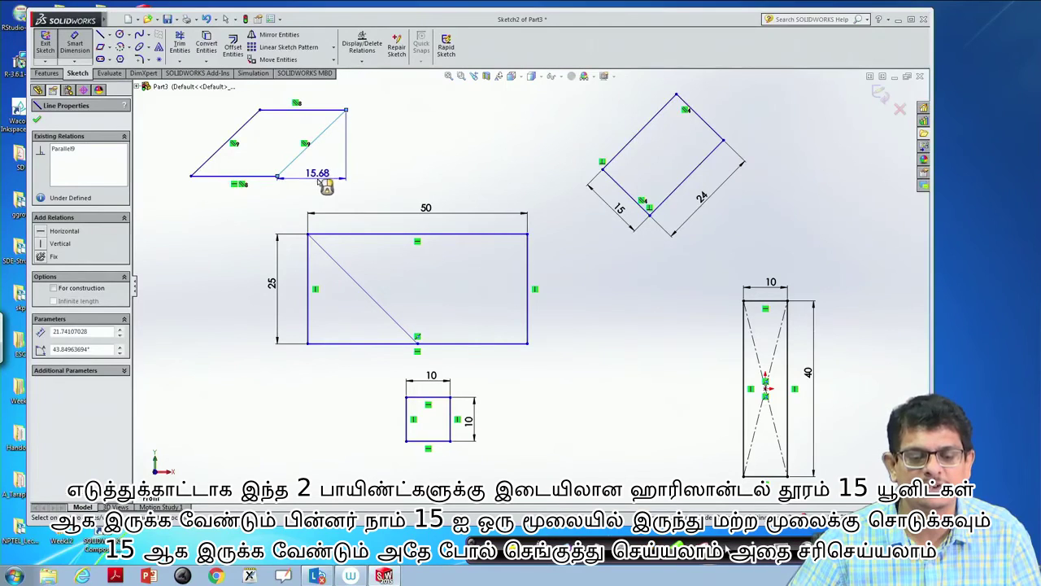
left_click(319, 180)
type("15")
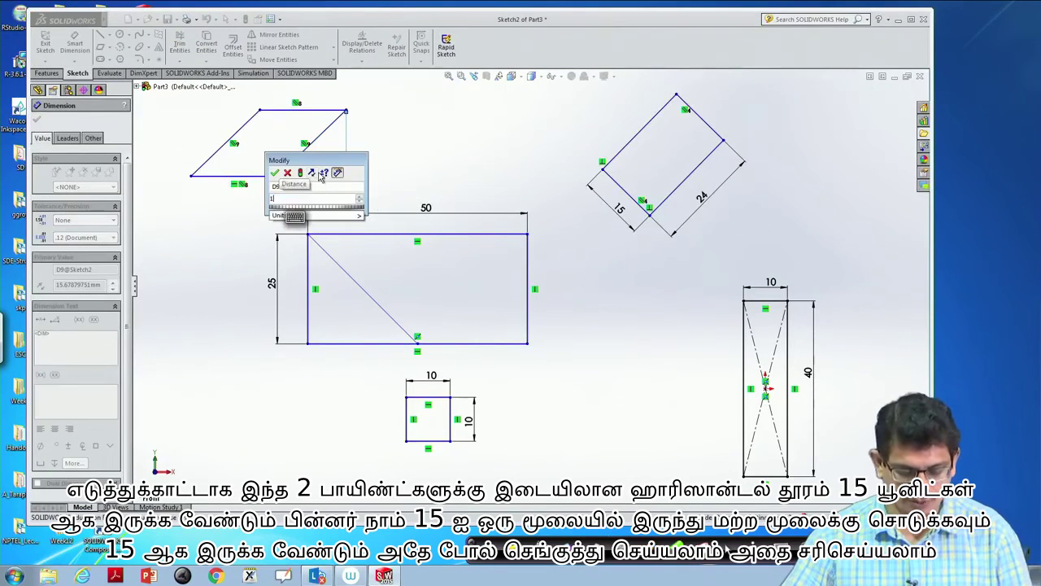
left_click(274, 173)
key("Escape")
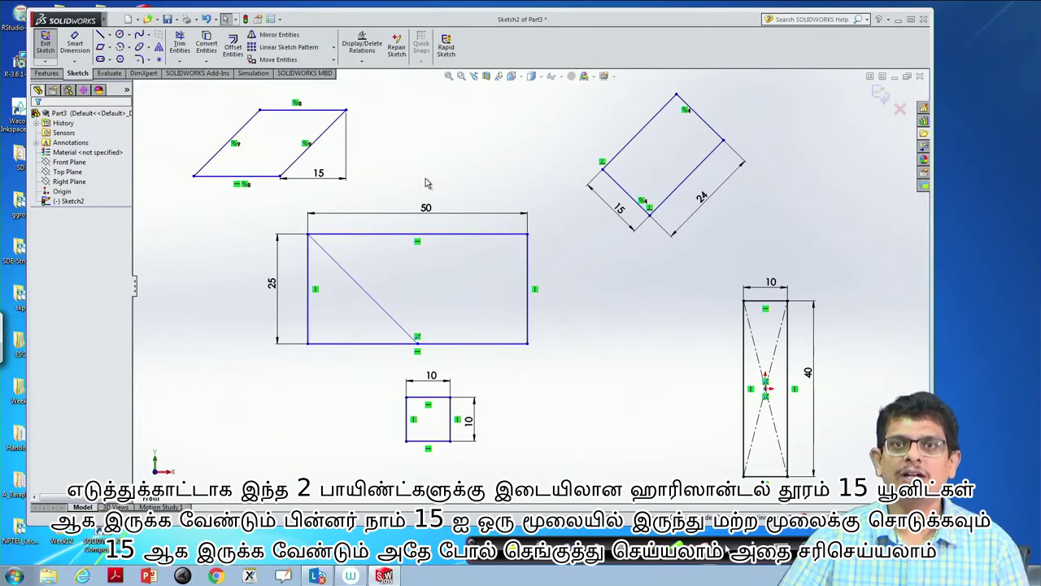
Draw a corner rectangle near the top, between the parallelogram and the tilted rectangle.
left_click(109, 51)
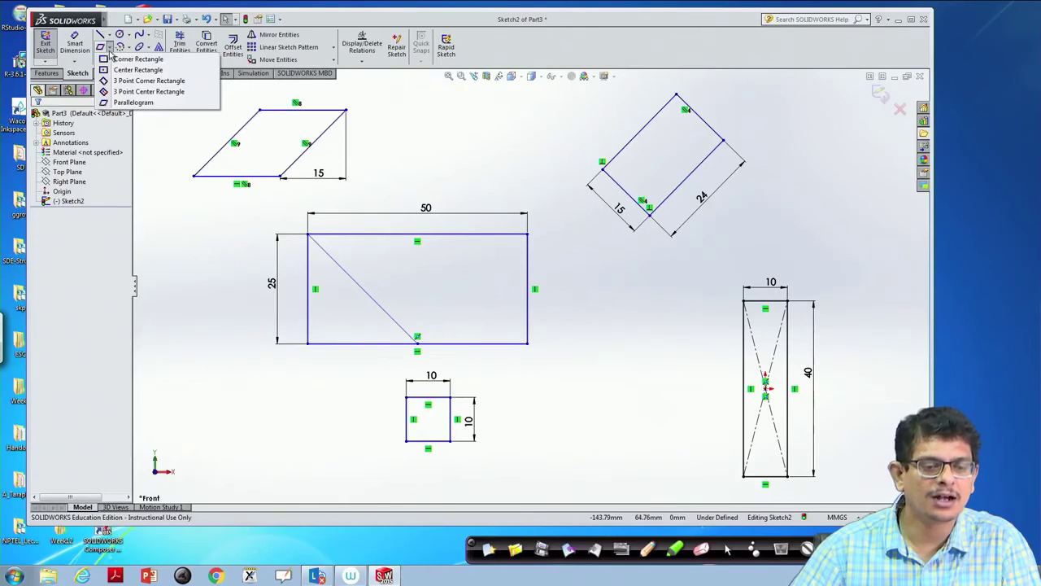
left_click(109, 50)
left_click(109, 51)
left_click(122, 102)
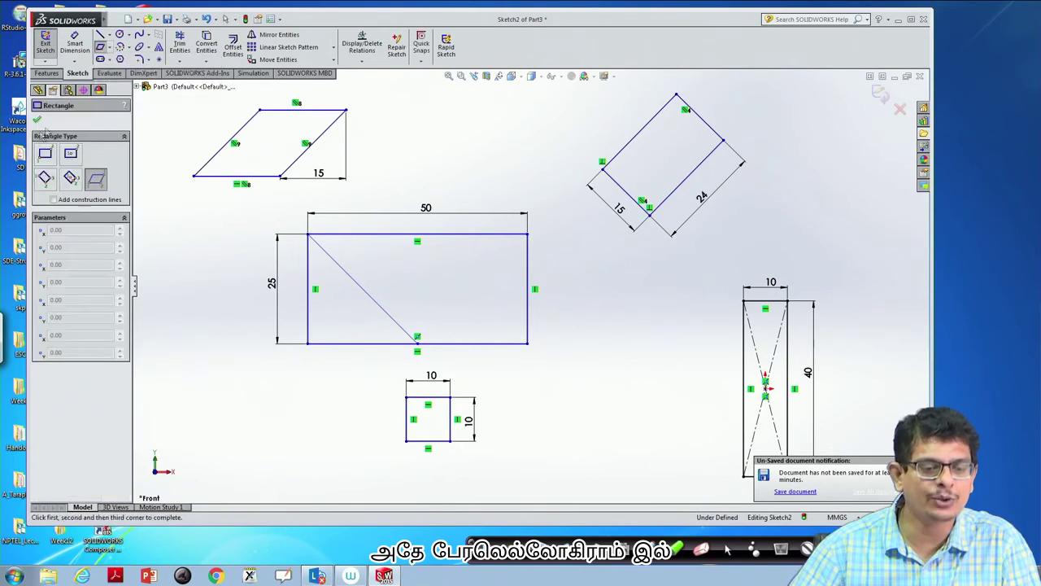
left_click(45, 156)
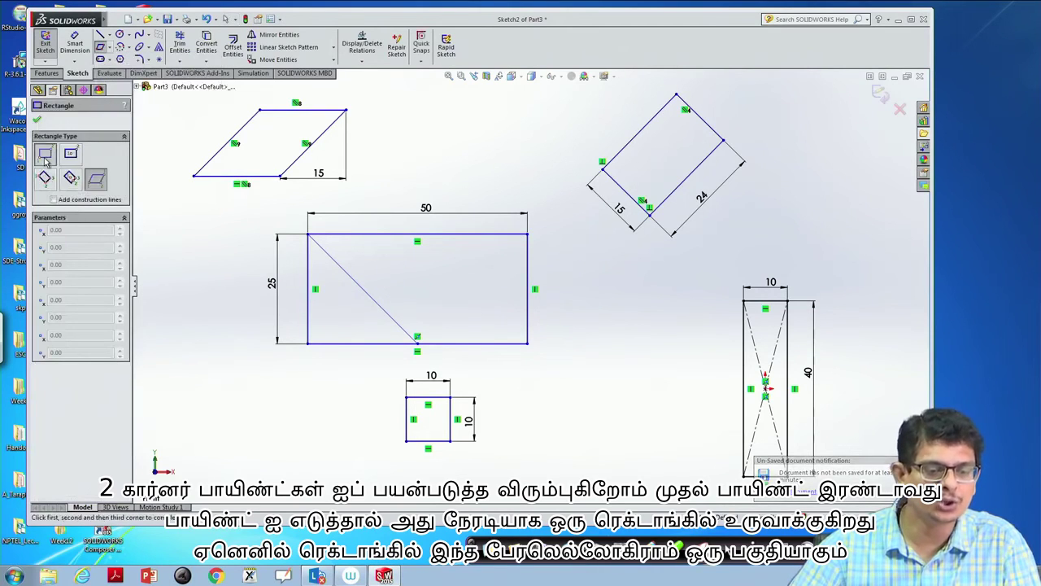
left_click(438, 157)
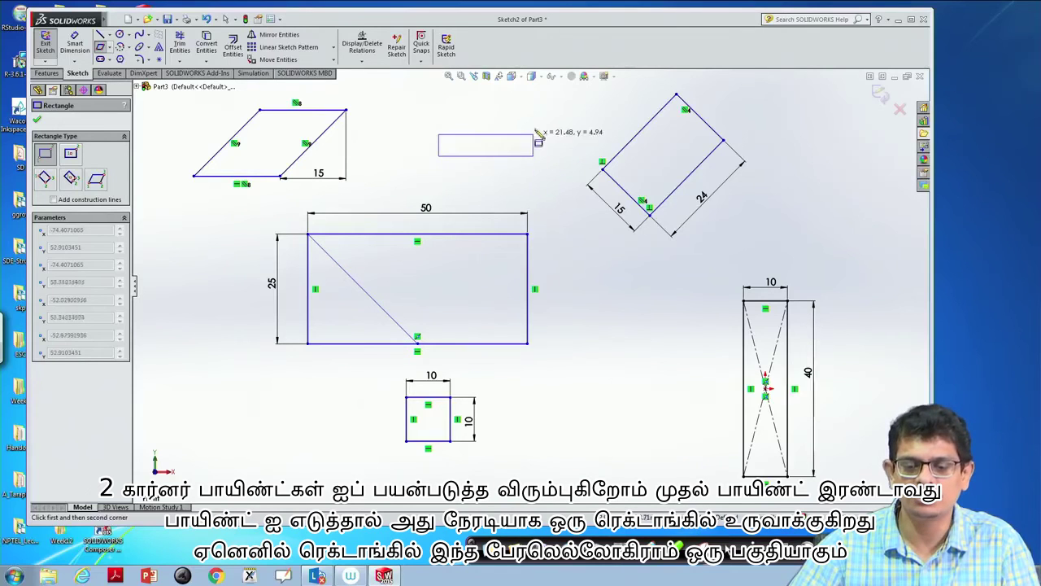
left_click(547, 105)
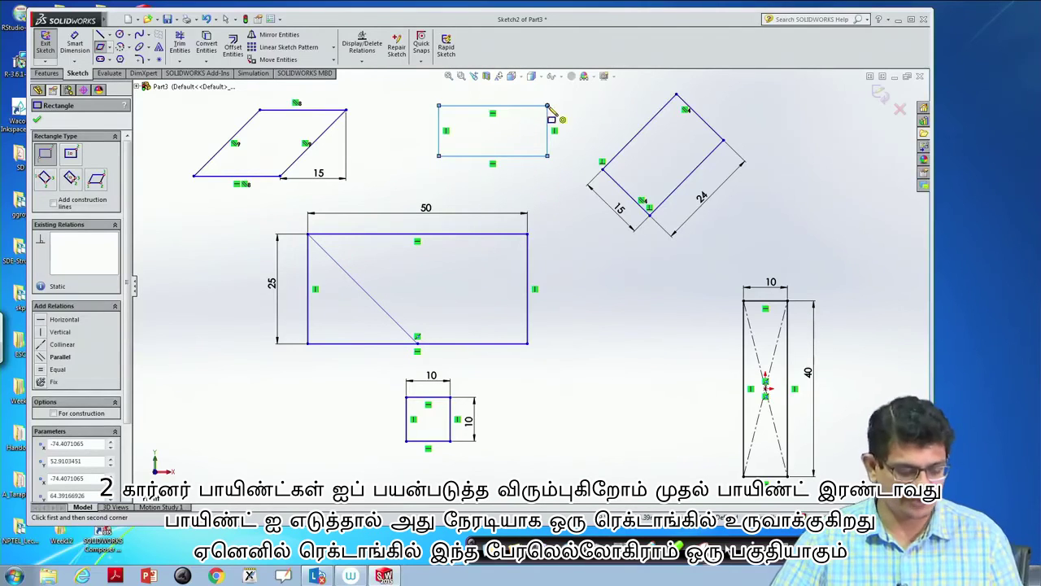
key("Escape")
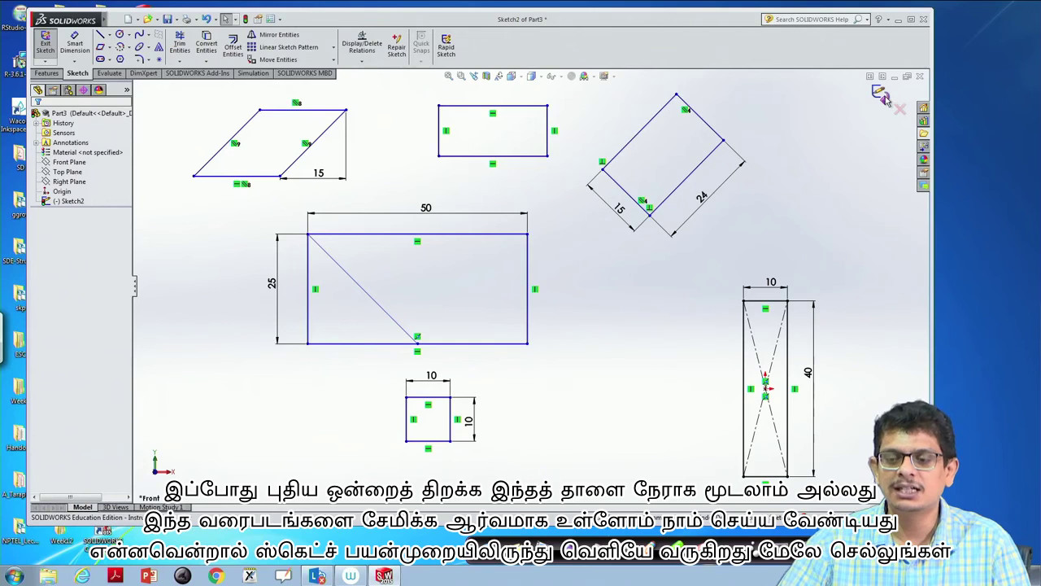
Exit the sketch and bring up File > Save As on the Desktop folder.
left_click(882, 93)
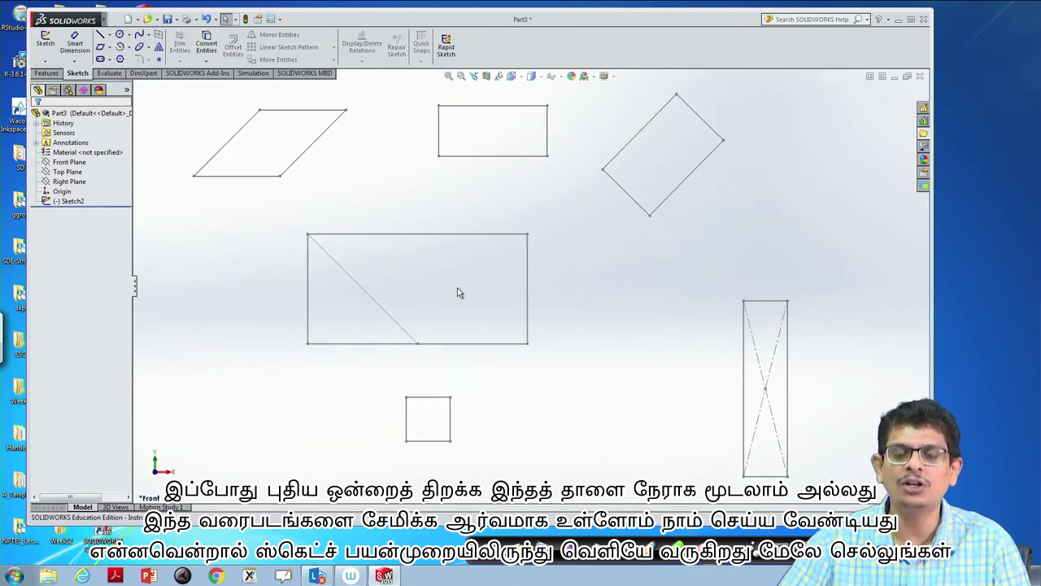
left_click(116, 20)
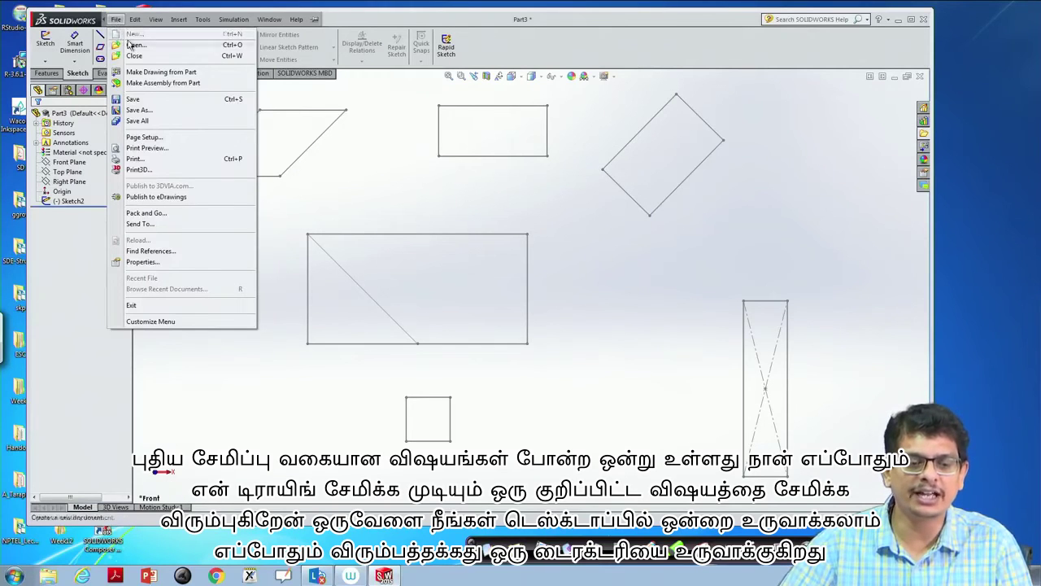
left_click(131, 100)
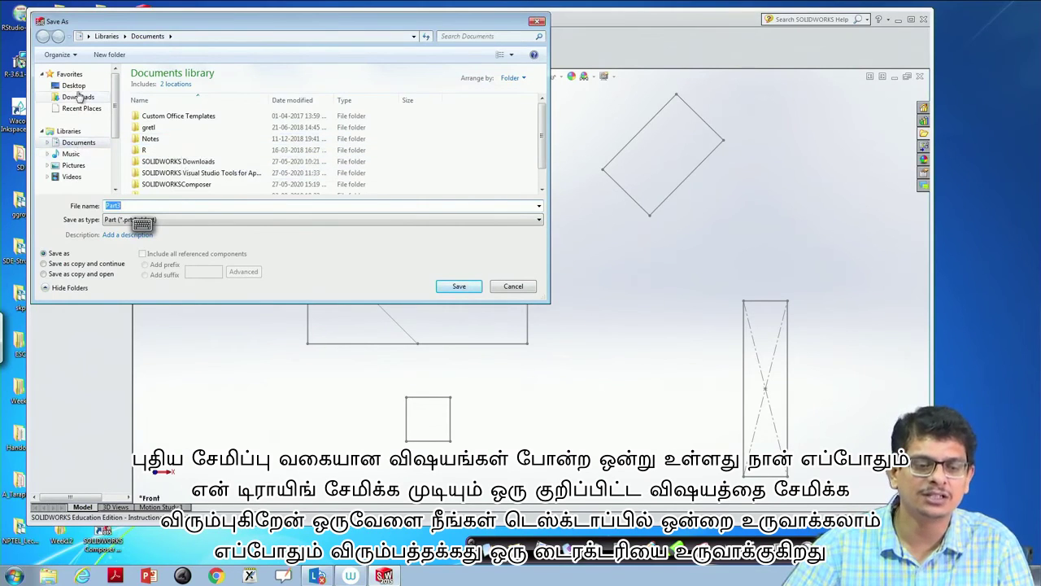
left_click(75, 87)
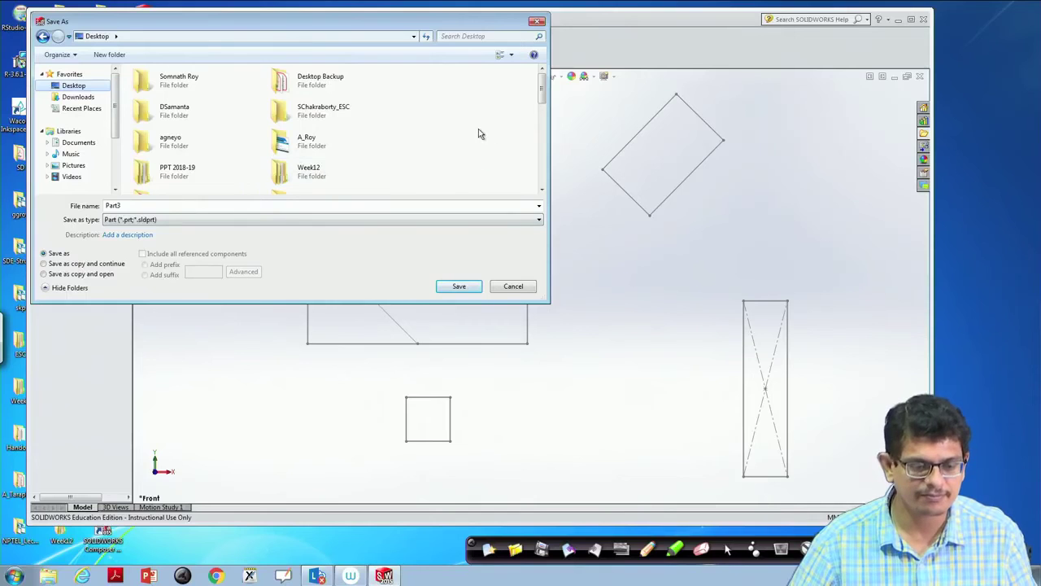
Create a new Desktop folder named Drawing_prac and open it.
left_click(109, 55)
type("Drawe")
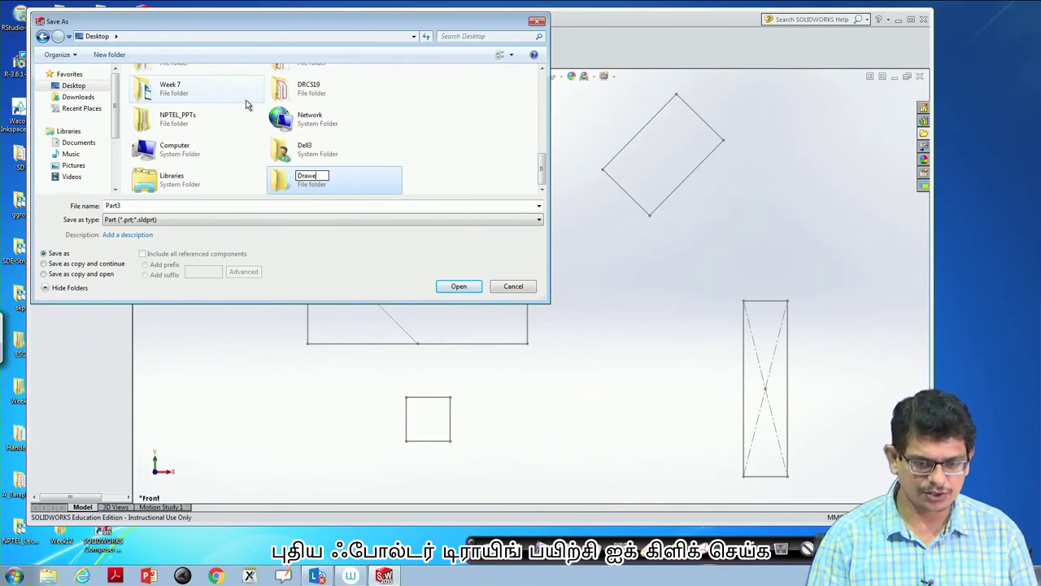
key("BackSpace")
type("ing_prac")
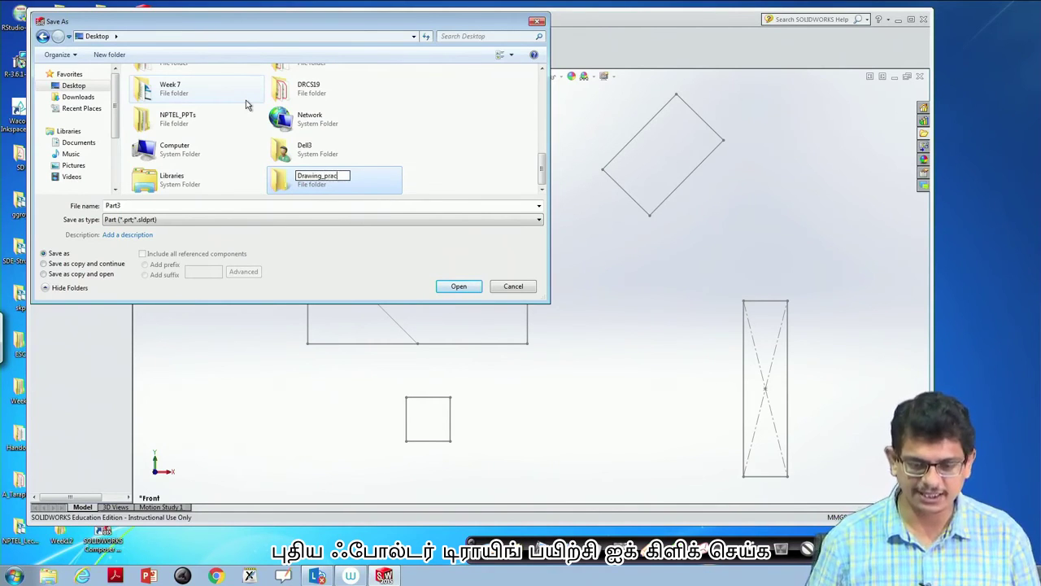
key("Return")
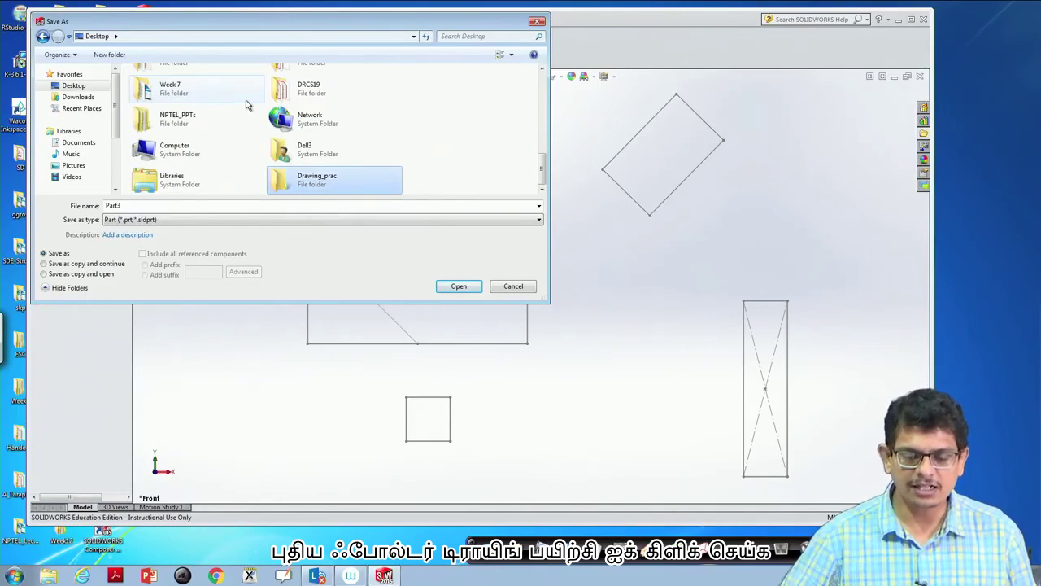
left_click(458, 286)
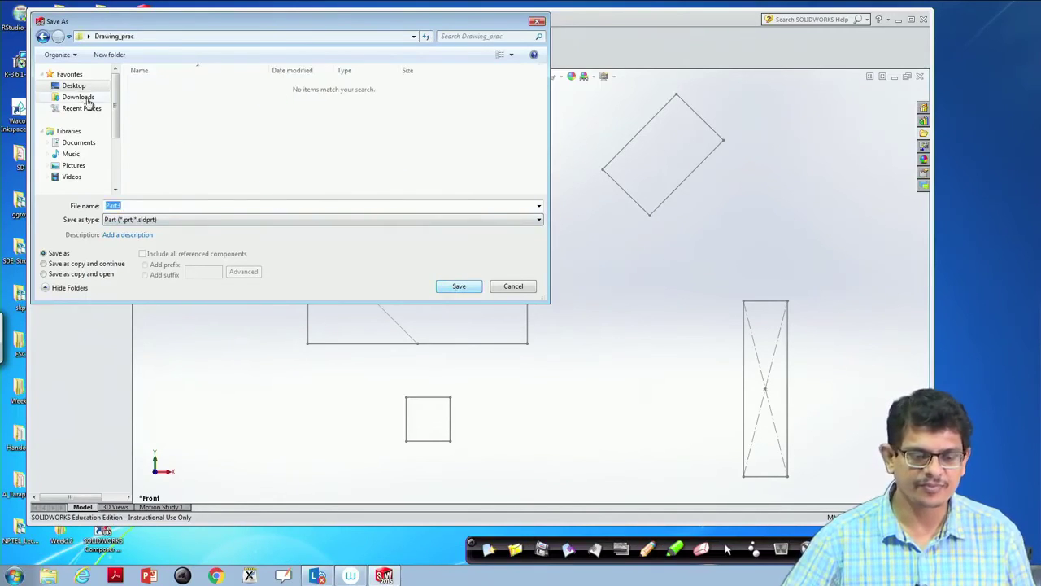
Save the part as Part1_2D in Part (*.sldprt) format.
left_click(128, 206)
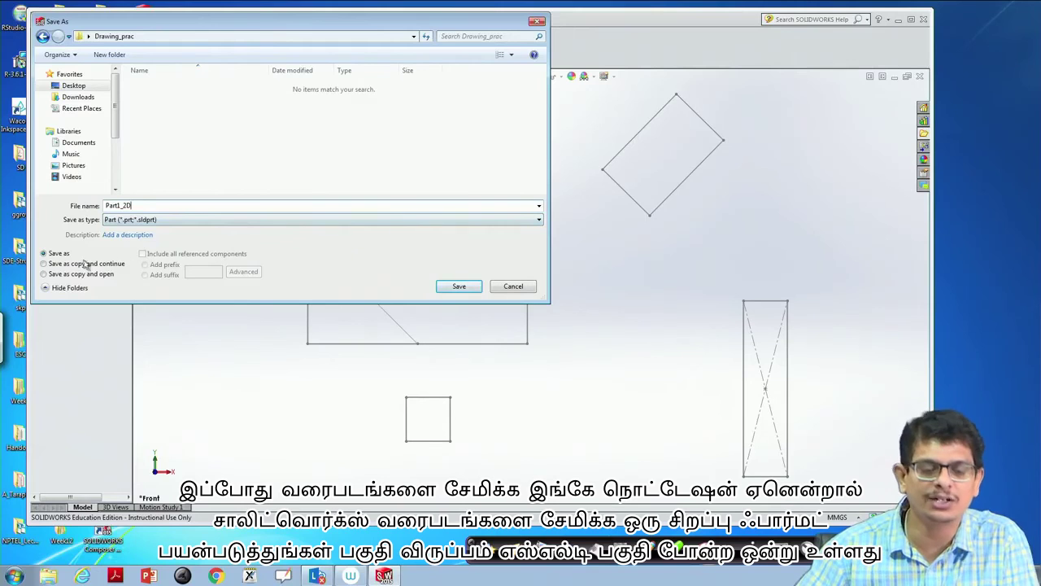
left_click(131, 221)
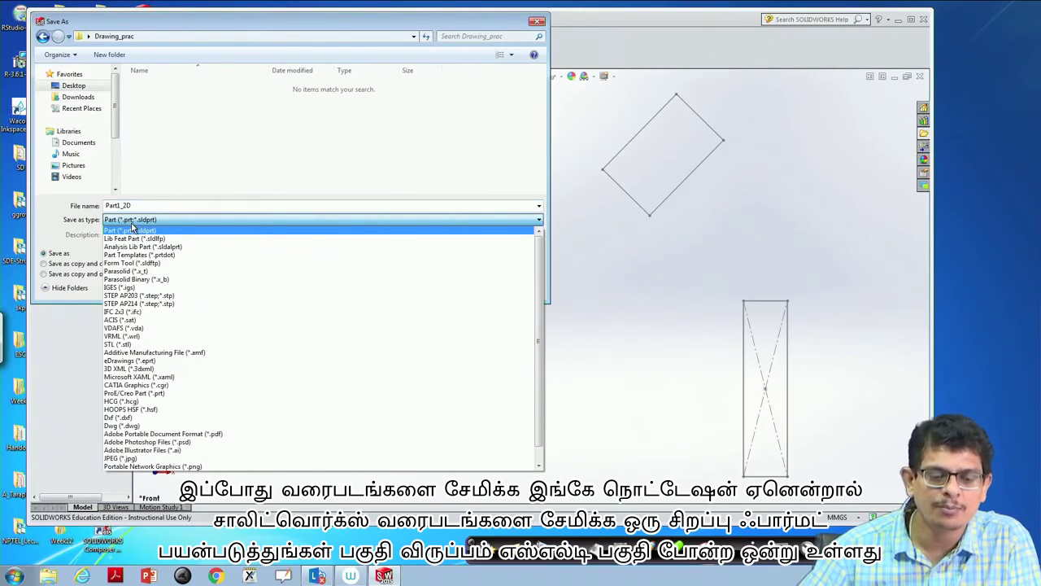
left_click(134, 224)
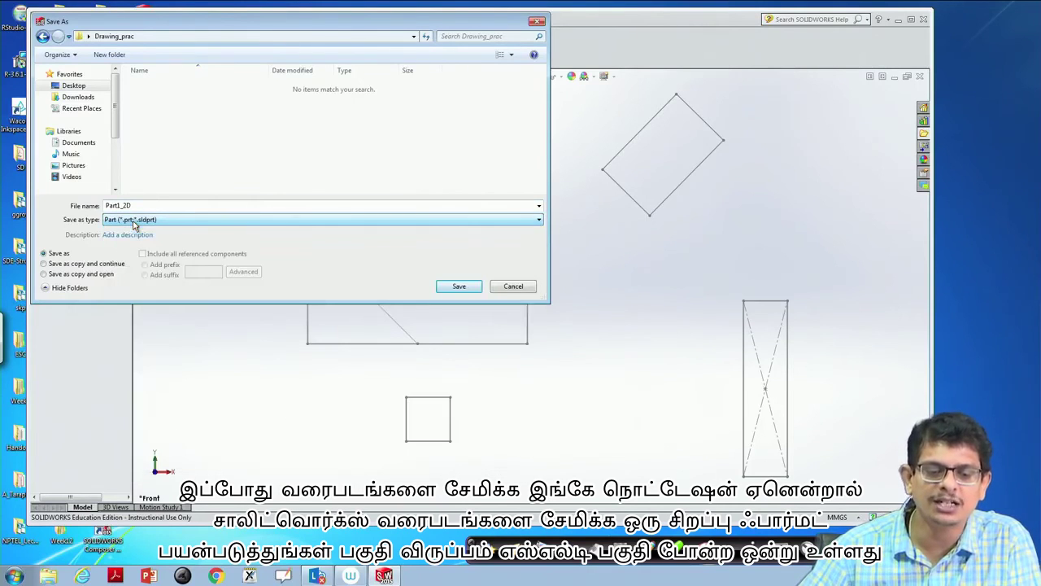
left_click(176, 223)
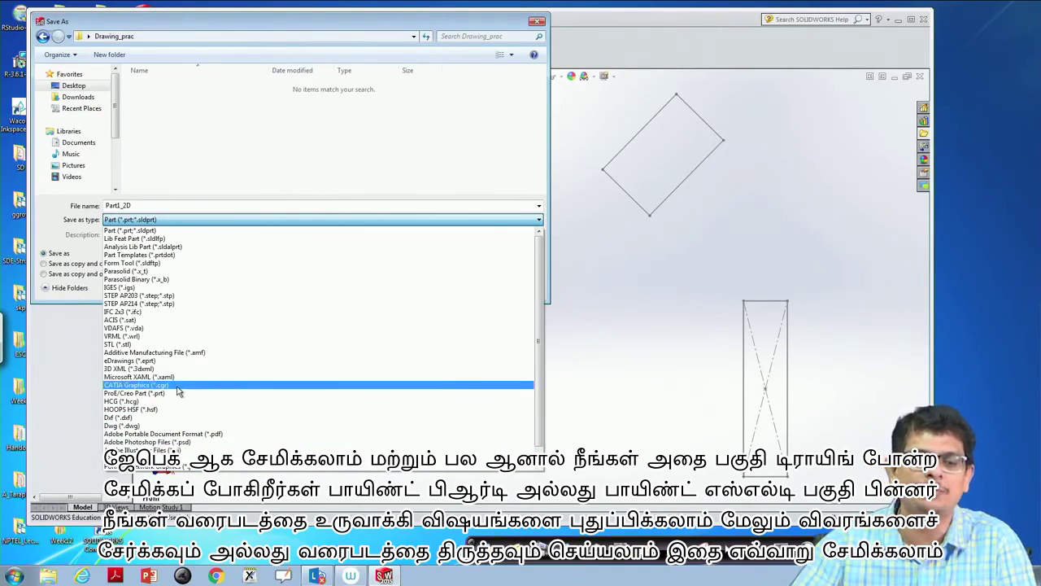
left_click(178, 219)
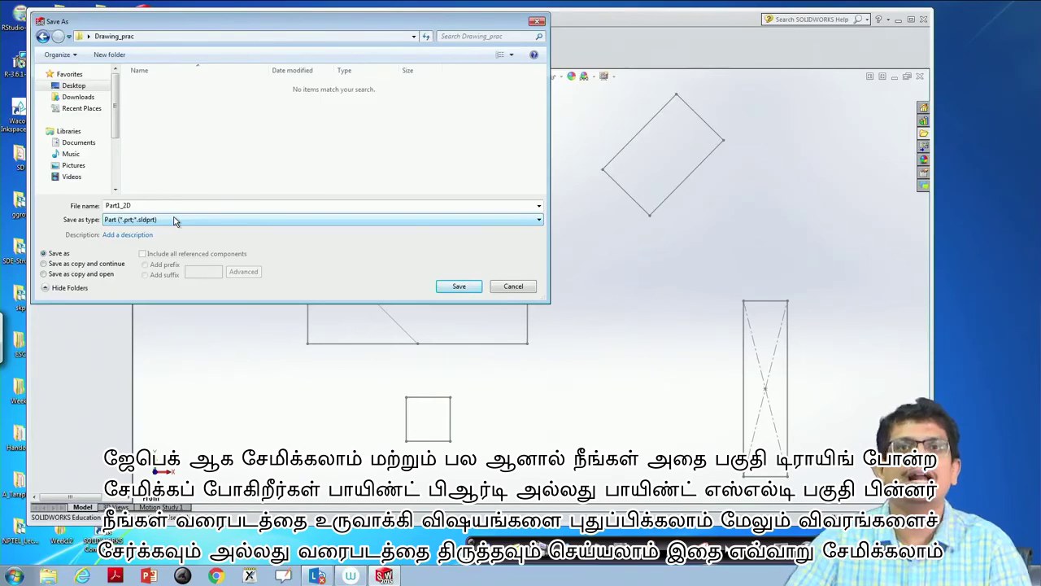
left_click(458, 287)
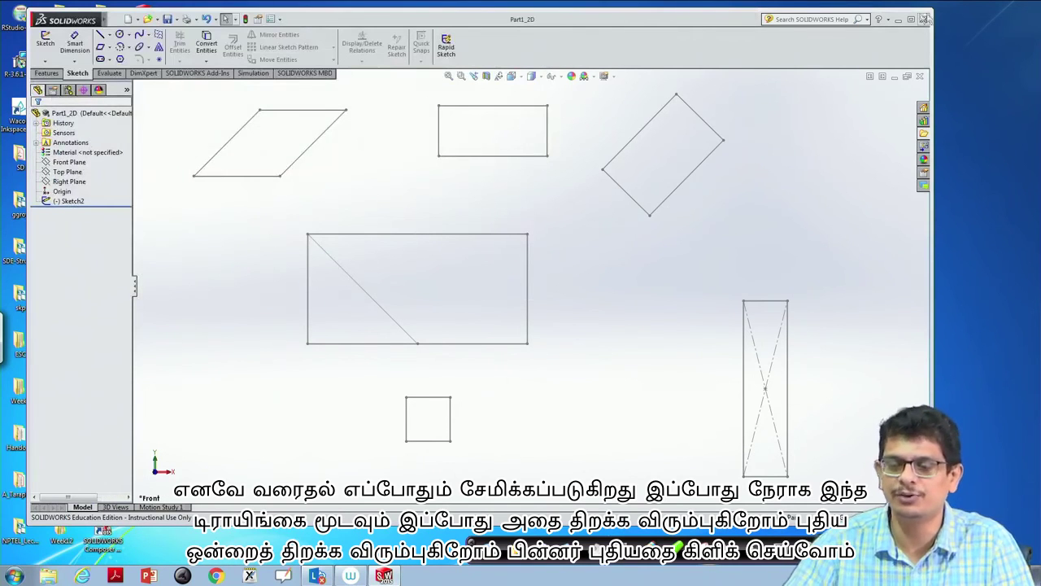
Close Part1_2D and reopen it from the File menu's recent documents list.
left_click(920, 75)
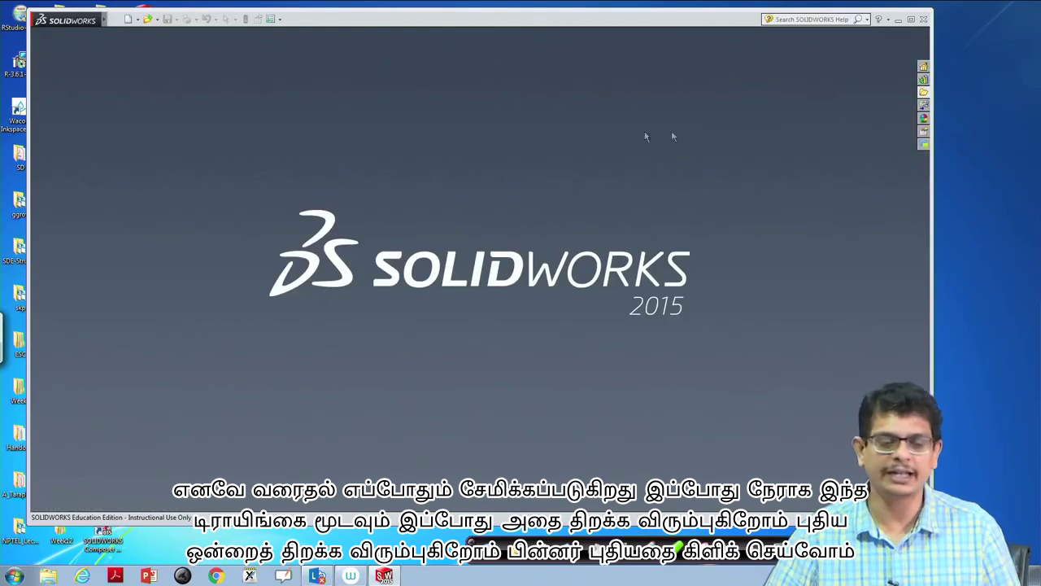
left_click(115, 19)
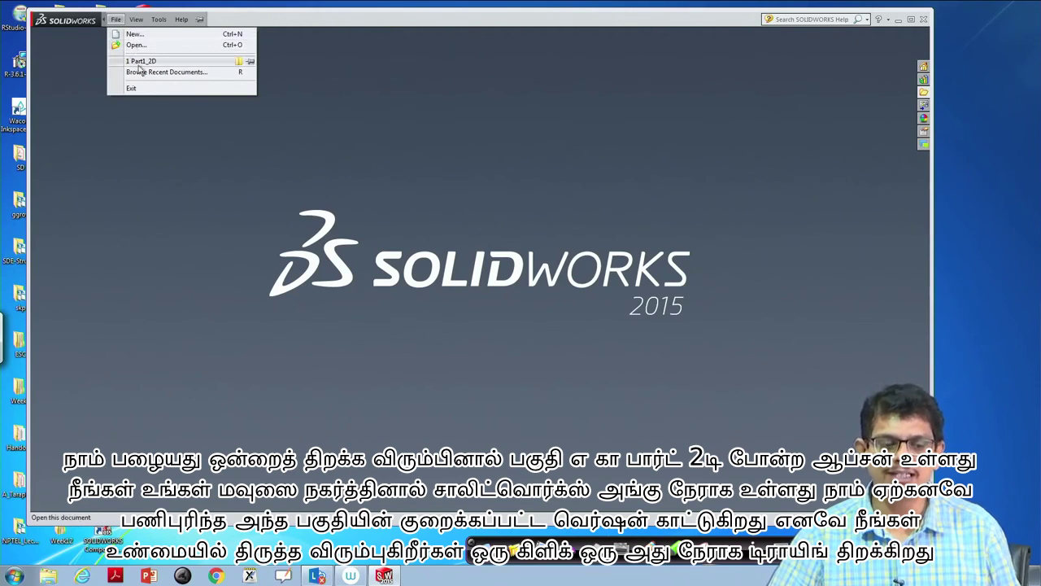
mouse_move(141, 66)
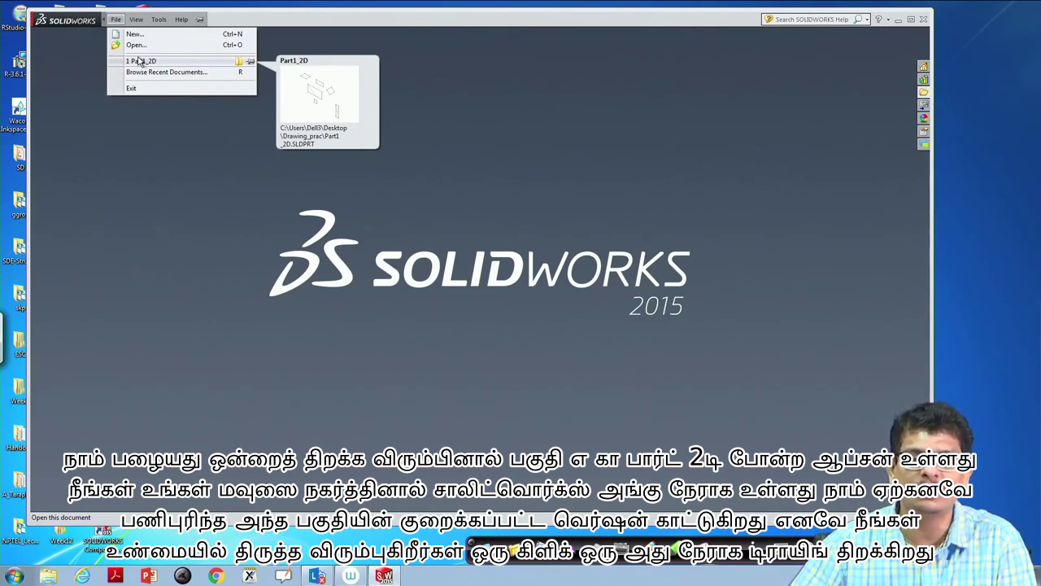
left_click(140, 62)
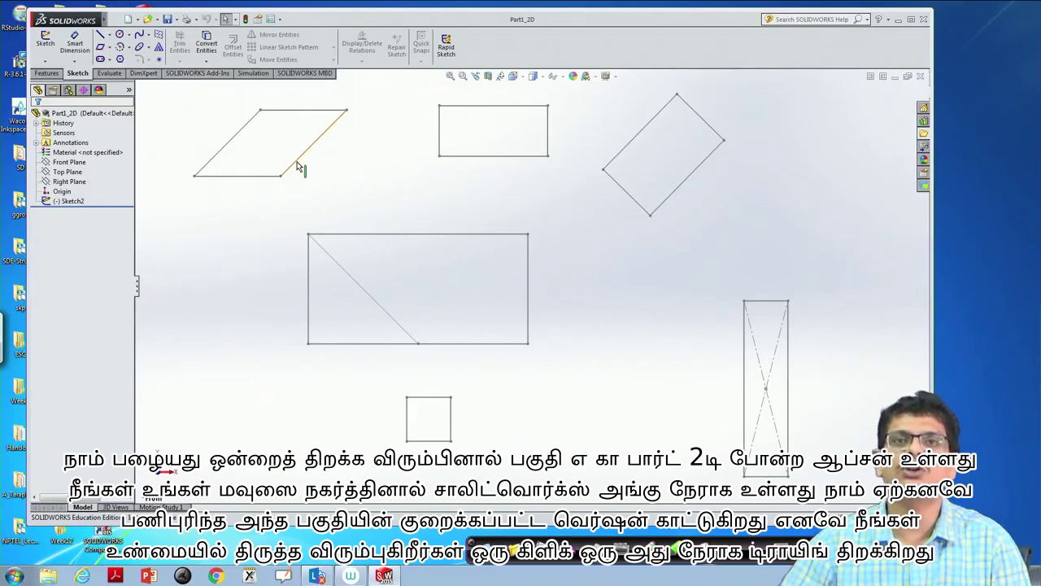